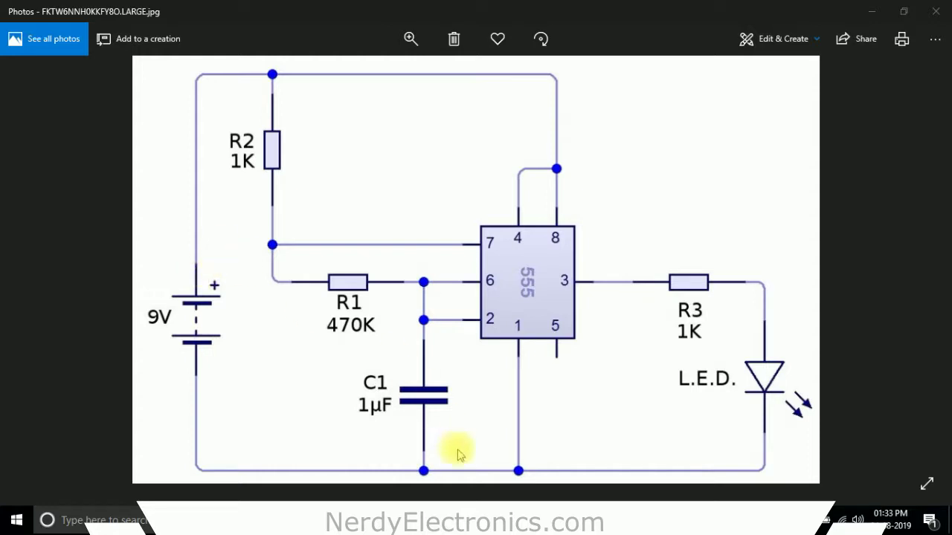
Bring up the reference 555 circuit image and place it in a smaller window over the EAGLE schematic.
{"action": "mouse_move", "coordinate": [446, 520]}
{"action": "left_click", "coordinate": [476, 487]}
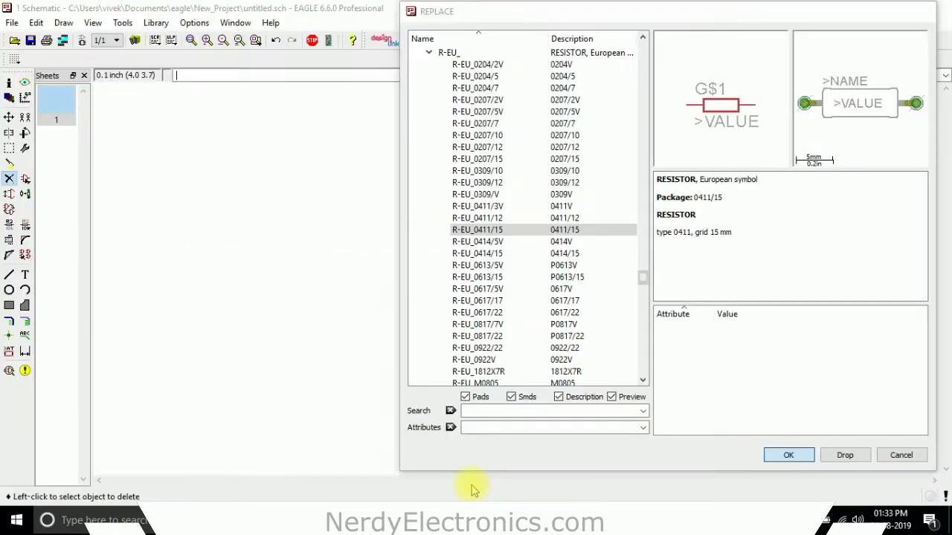
{"action": "left_click", "coordinate": [561, 520]}
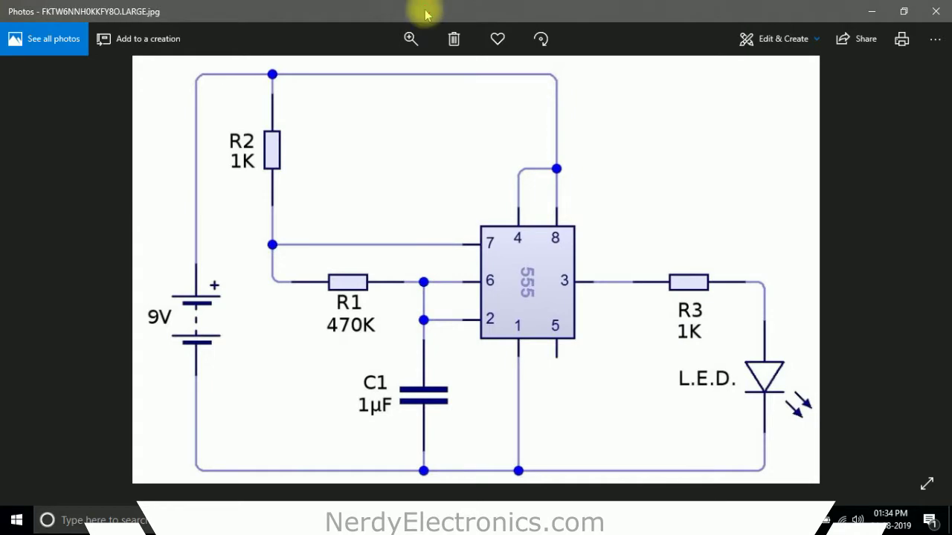
{"action": "key", "text": "alt+Tab"}
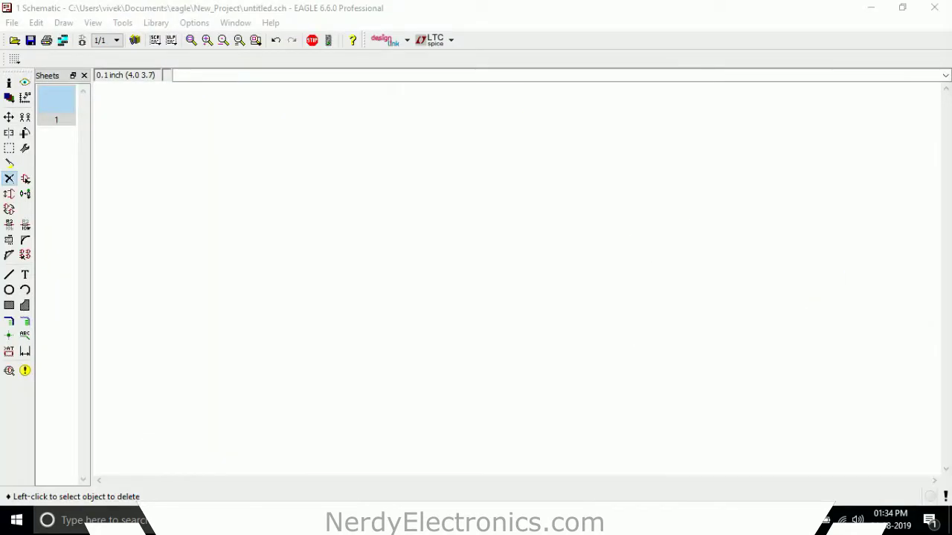
{"action": "key", "text": "alt+Tab"}
{"action": "left_click_drag", "start_coordinate": [240, 393], "coordinate": [636, 83]}
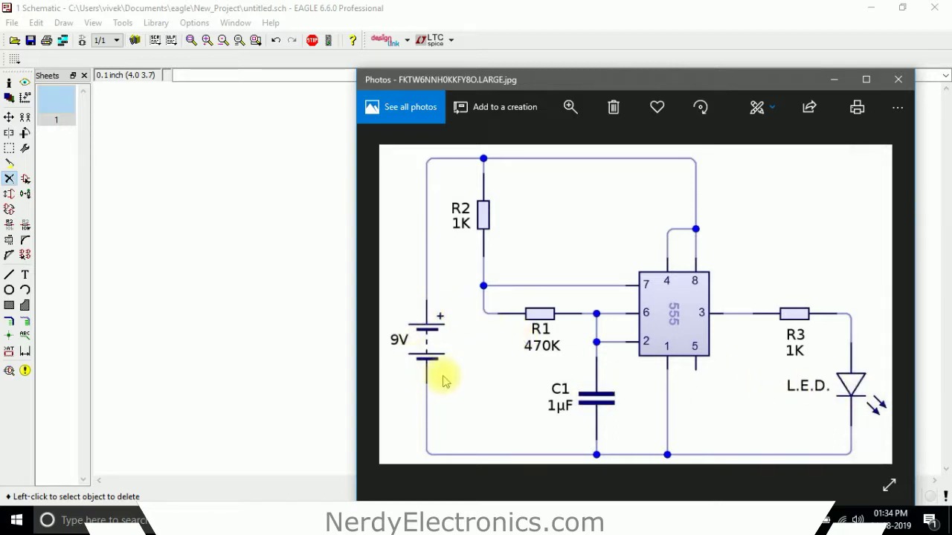
Add three R-EU_0411/15 resistors to the schematic, stacked in a vertical column.
{"action": "left_click", "coordinate": [26, 179]}
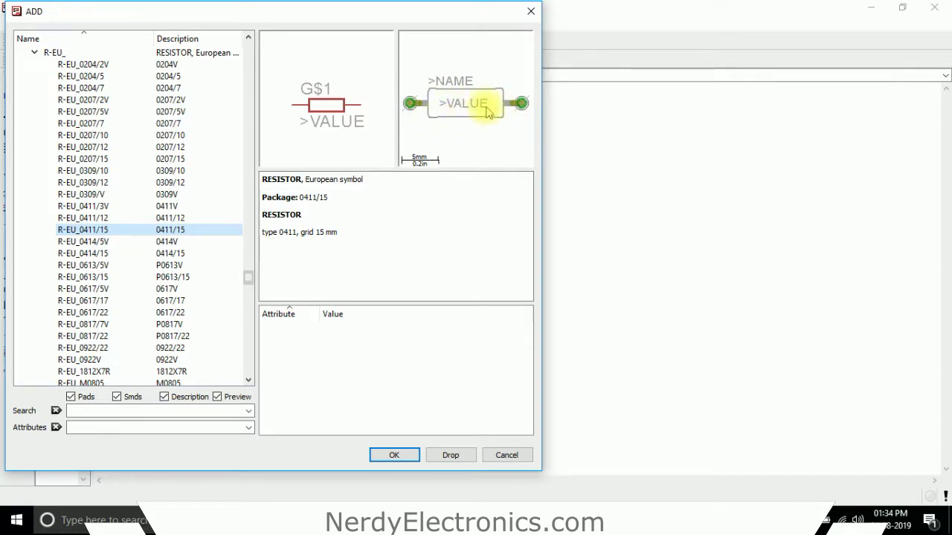
{"action": "left_click", "coordinate": [395, 453]}
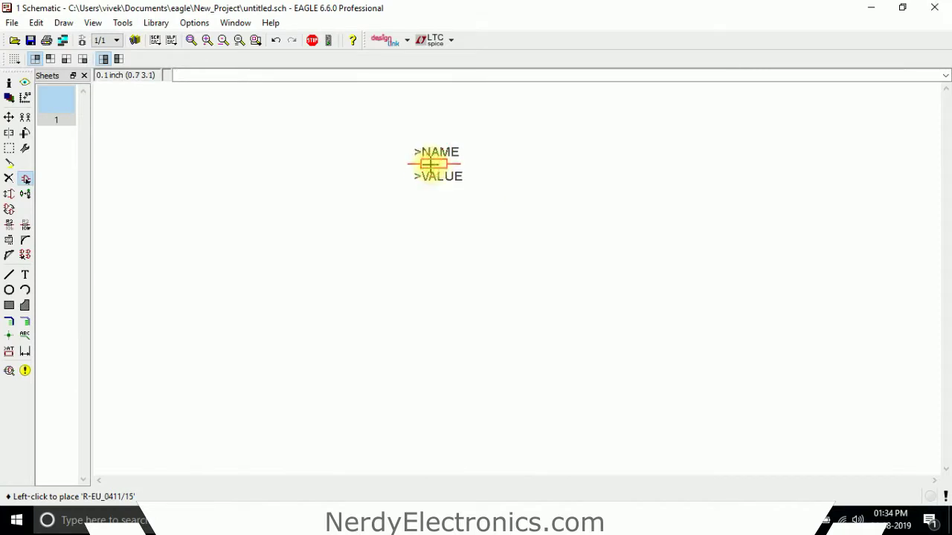
{"action": "left_click", "coordinate": [432, 164]}
{"action": "left_click", "coordinate": [431, 203]}
{"action": "left_click", "coordinate": [429, 241]}
{"action": "key", "text": "Escape"}
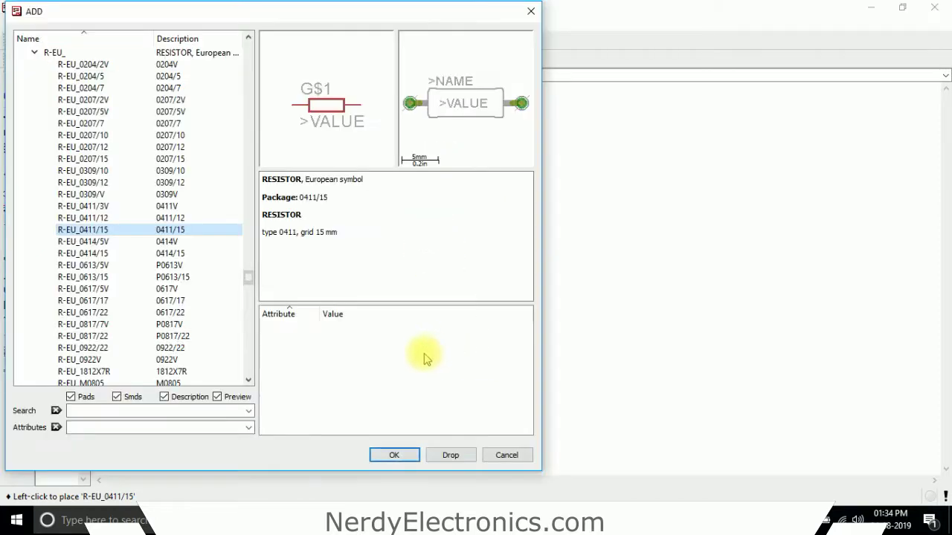
Browse the polarized American-symbol capacitors in the rcl library and preview CPOL-USSANYO_E.
{"action": "left_click", "coordinate": [33, 60]}
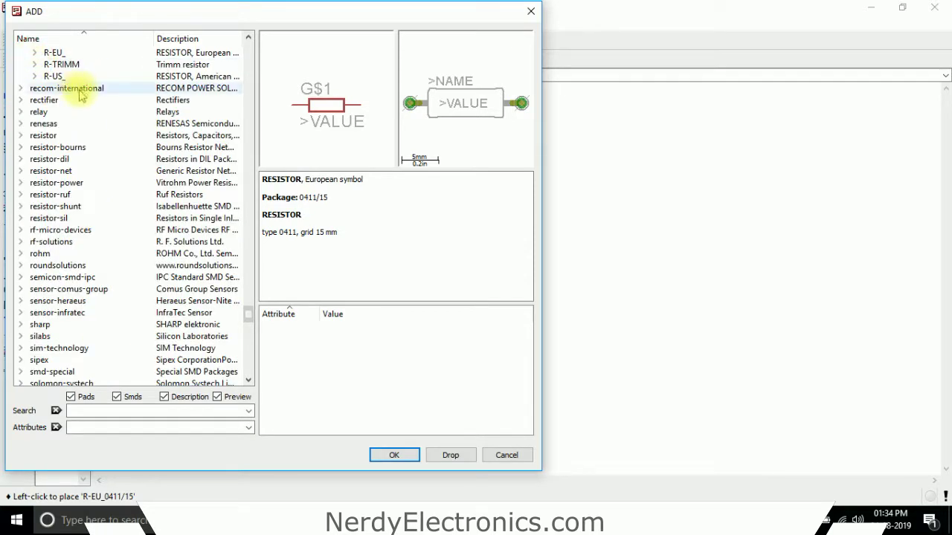
{"action": "scroll", "coordinate": [67, 126], "scroll_direction": "up", "scroll_amount": 10}
{"action": "scroll", "coordinate": [67, 133], "scroll_direction": "up", "scroll_amount": 20}
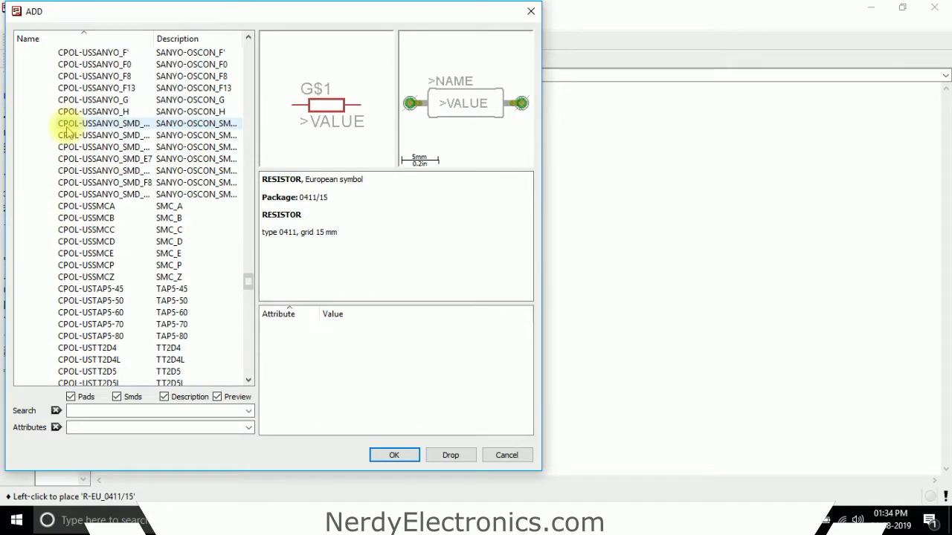
{"action": "scroll", "coordinate": [58, 130], "scroll_direction": "down", "scroll_amount": 12}
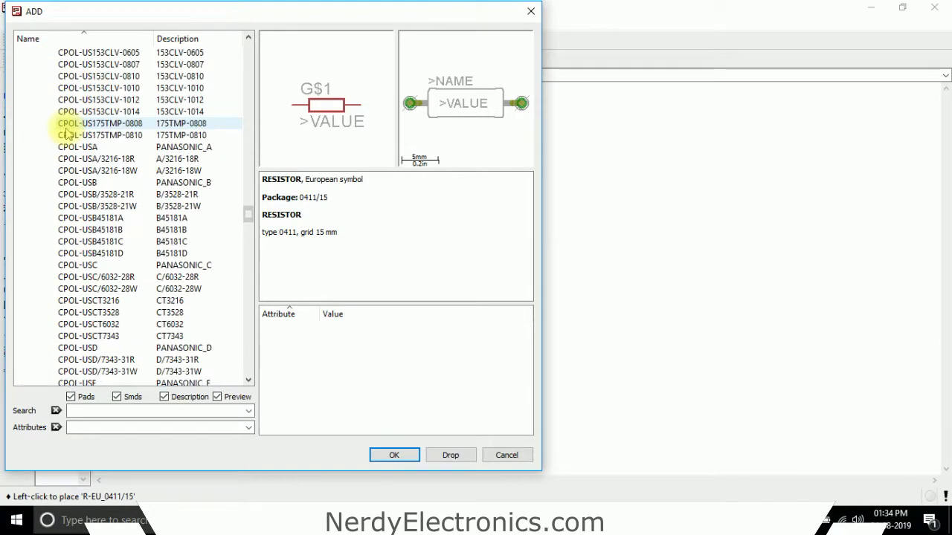
{"action": "left_click", "coordinate": [77, 336]}
{"action": "scroll", "coordinate": [89, 305], "scroll_direction": "down", "scroll_amount": 5}
{"action": "scroll", "coordinate": [92, 281], "scroll_direction": "down", "scroll_amount": 3}
{"action": "left_click", "coordinate": [93, 277]}
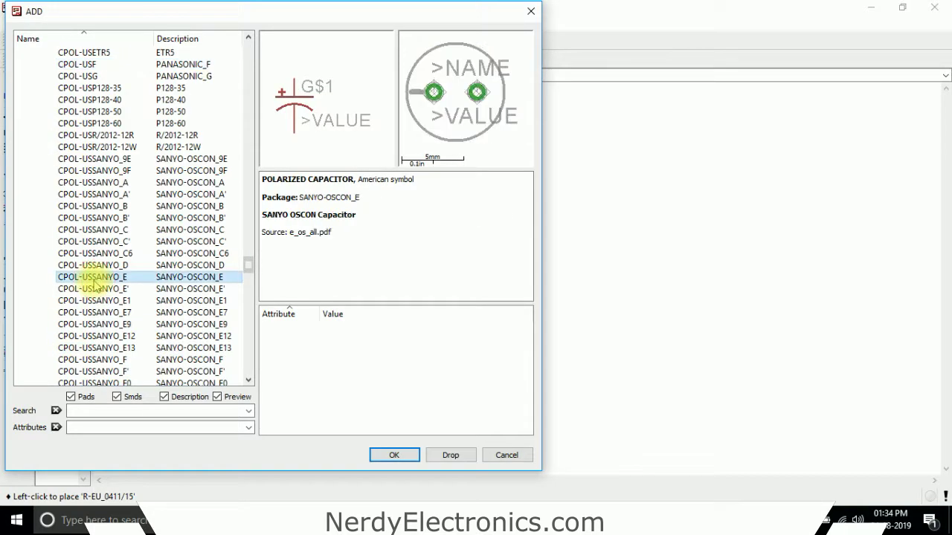
{"action": "scroll", "coordinate": [85, 290], "scroll_direction": "down", "scroll_amount": 6}
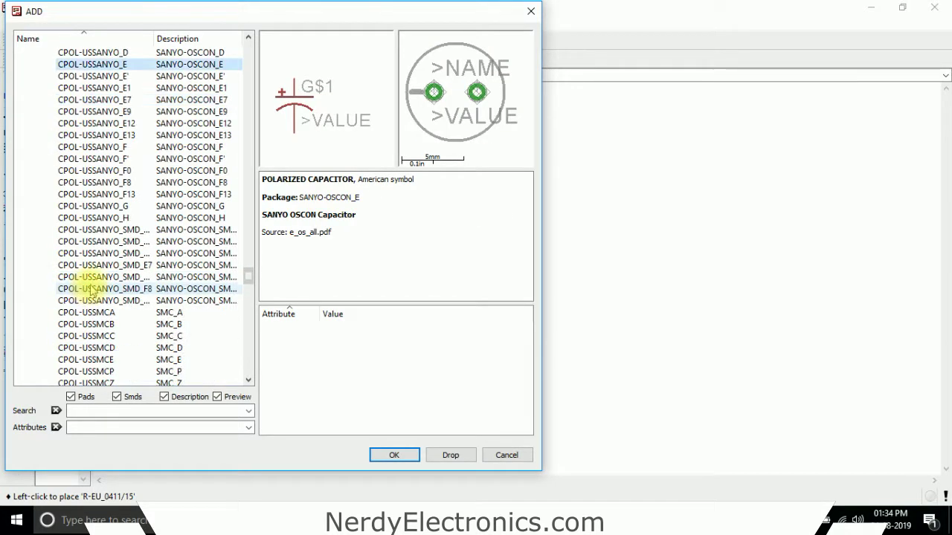
{"action": "scroll", "coordinate": [90, 315], "scroll_direction": "up", "scroll_amount": 15}
{"action": "scroll", "coordinate": [91, 316], "scroll_direction": "up", "scroll_amount": 15}
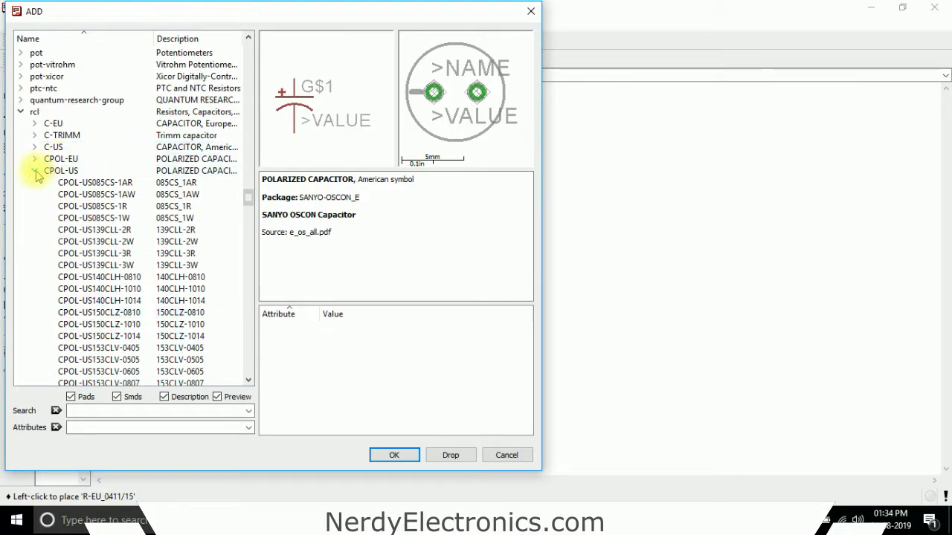
Place one non-polarized C-US050-045X075 capacitor from the rcl library beside the resistors.
{"action": "left_click", "coordinate": [37, 147]}
{"action": "left_click", "coordinate": [92, 148]}
{"action": "left_click", "coordinate": [115, 230]}
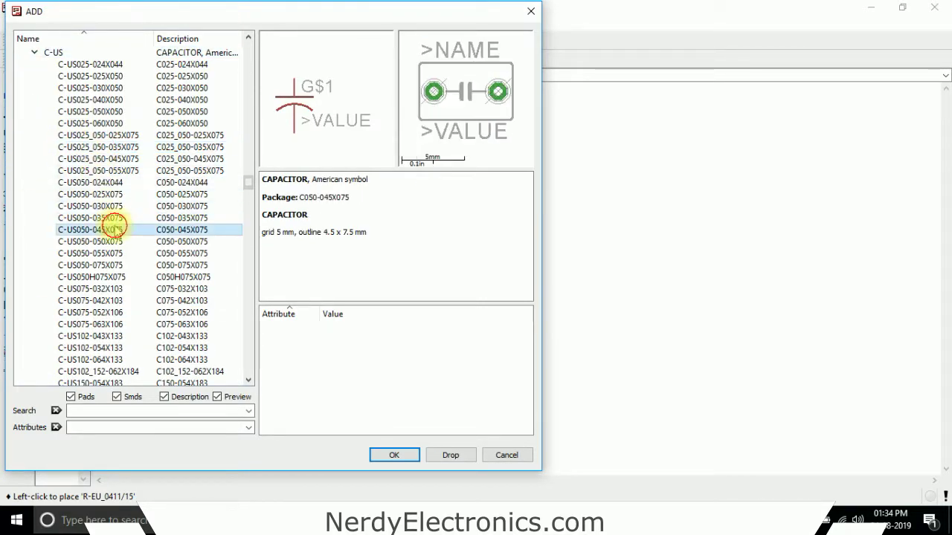
{"action": "left_click", "coordinate": [417, 455]}
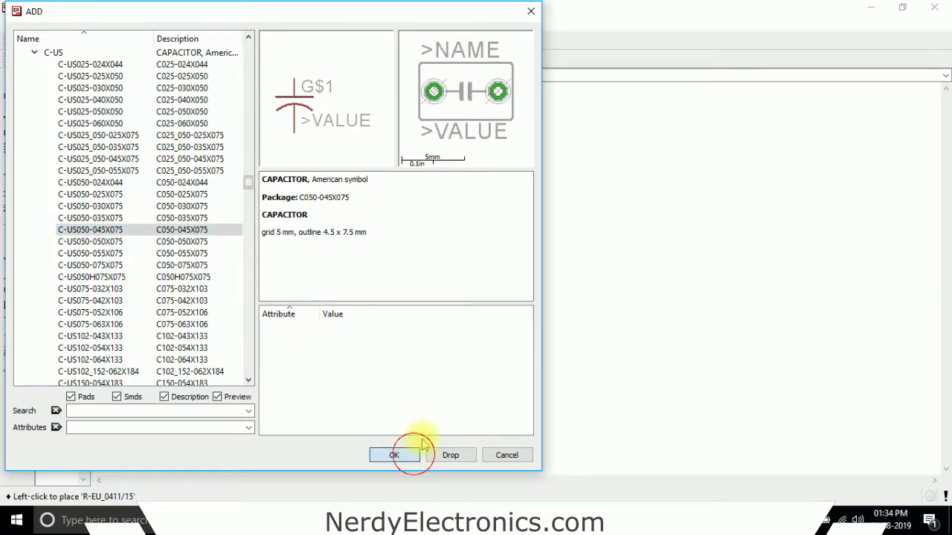
{"action": "left_click", "coordinate": [563, 220]}
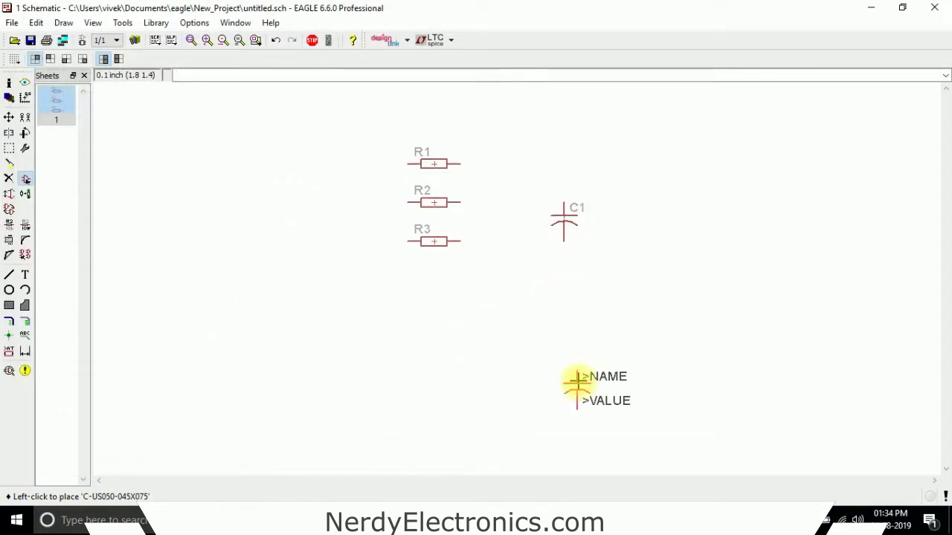
Check the timer IC in the reference circuit image and search the part libraries for *555*.
{"action": "key", "text": "alt+Tab"}
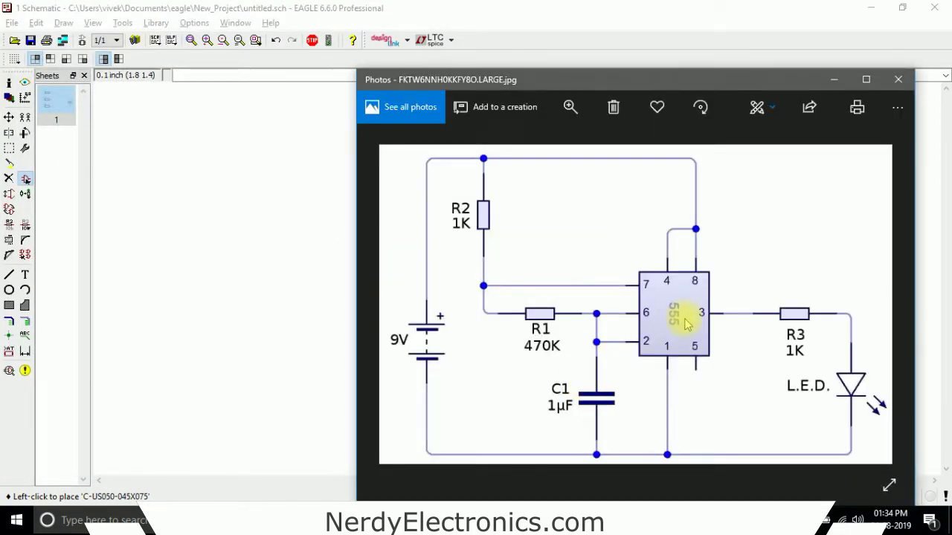
{"action": "key", "text": "alt+Tab"}
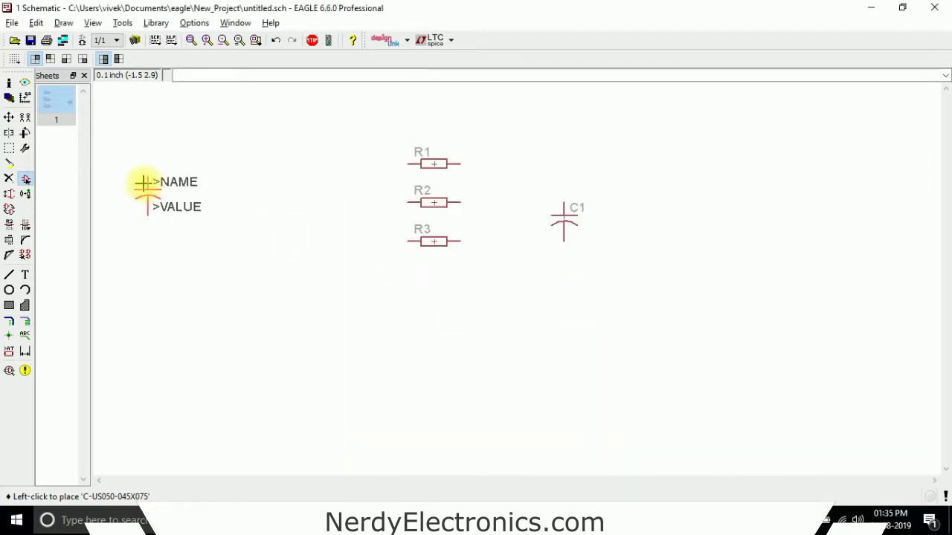
{"action": "key", "text": "Escape"}
{"action": "left_click", "coordinate": [110, 410]}
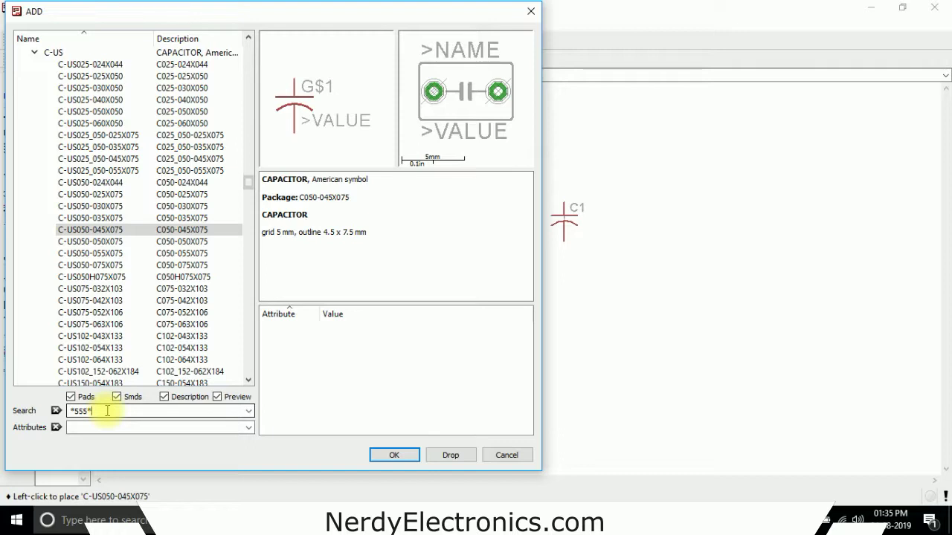
{"action": "key", "text": "Return"}
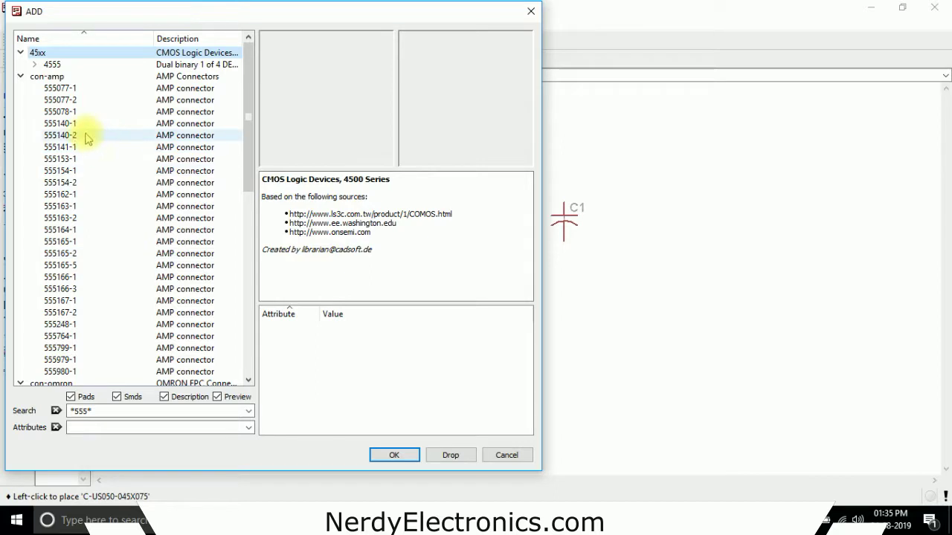
Look through the *555* search results and preview the TIMER part in the linear library.
{"action": "scroll", "coordinate": [74, 102], "scroll_direction": "down", "scroll_amount": 4}
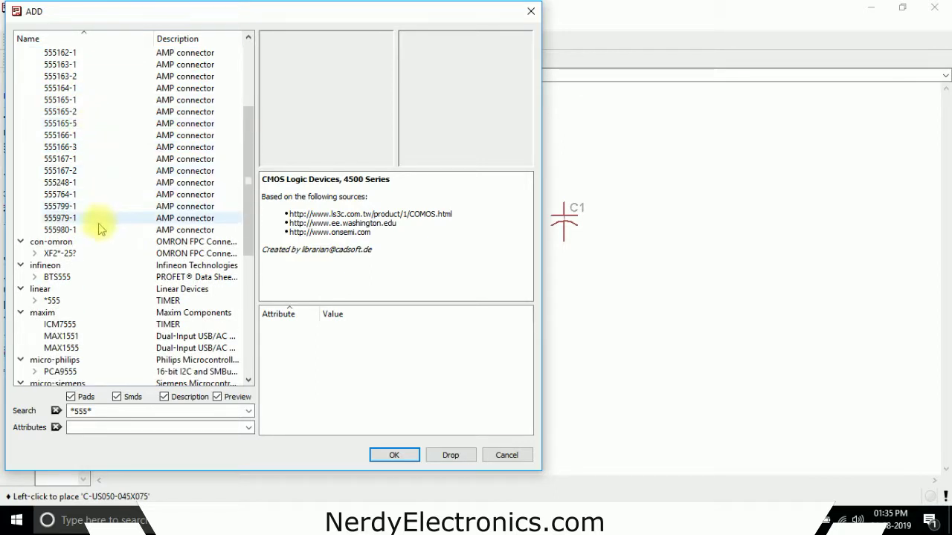
{"action": "scroll", "coordinate": [103, 201], "scroll_direction": "down", "scroll_amount": 1}
{"action": "scroll", "coordinate": [97, 136], "scroll_direction": "up", "scroll_amount": 2}
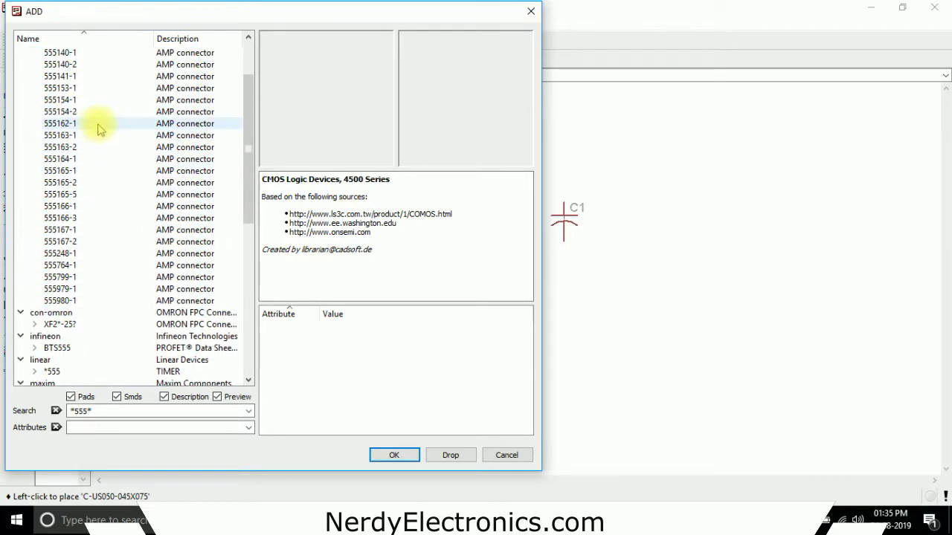
{"action": "scroll", "coordinate": [94, 142], "scroll_direction": "down", "scroll_amount": 4}
{"action": "left_click", "coordinate": [52, 195]}
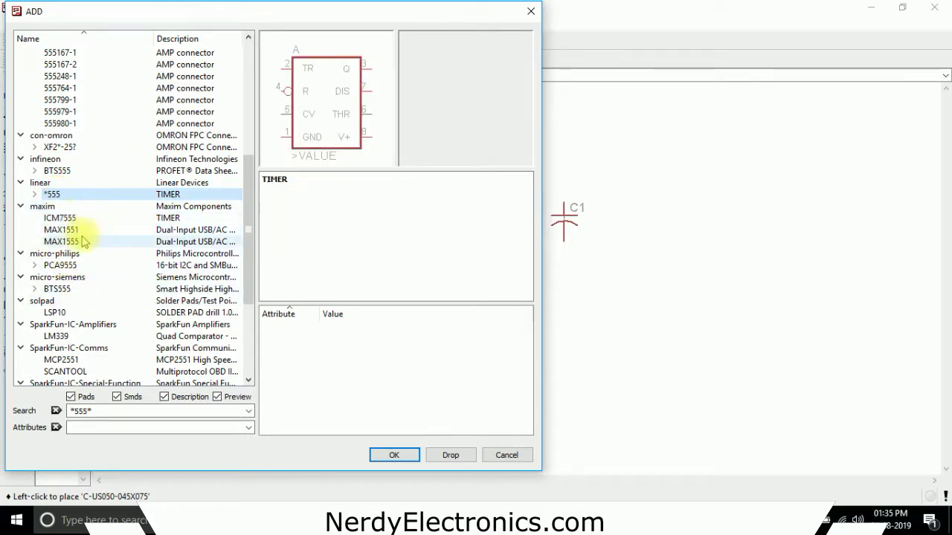
{"action": "scroll", "coordinate": [84, 244], "scroll_direction": "down", "scroll_amount": 3}
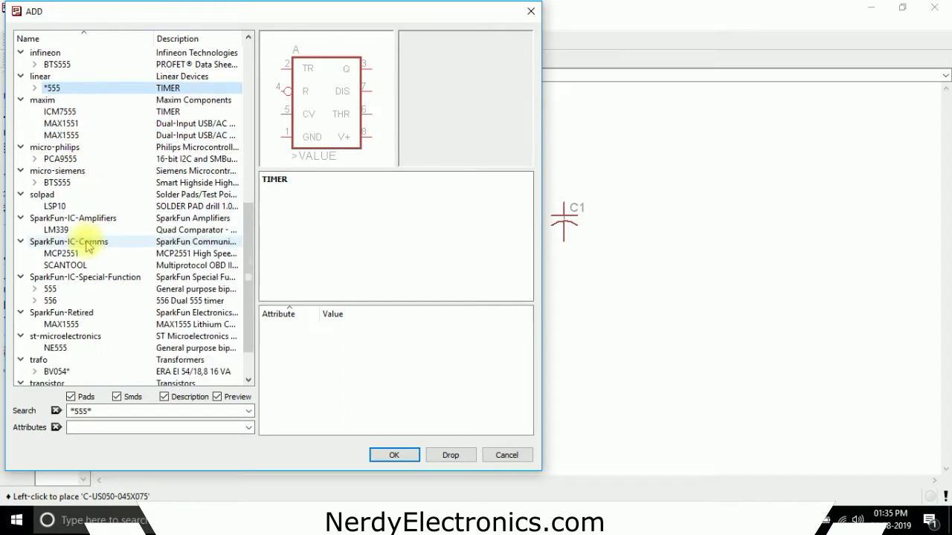
Compare the package variants 555D, 555KIT and 555P of the SparkFun-IC-Special-Function 555 timer.
{"action": "left_click", "coordinate": [48, 290]}
{"action": "left_click", "coordinate": [34, 288]}
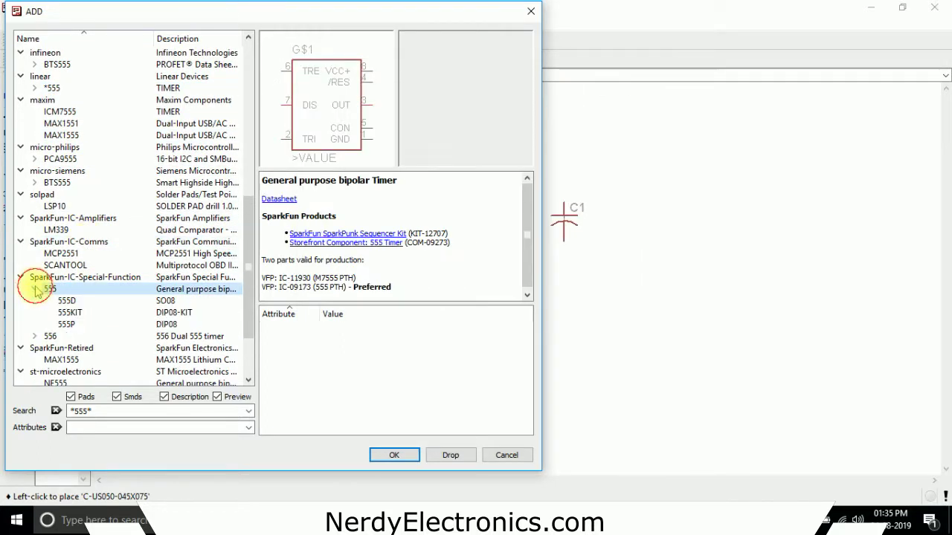
{"action": "left_click", "coordinate": [65, 302]}
{"action": "left_click", "coordinate": [69, 313]}
{"action": "left_click", "coordinate": [67, 324]}
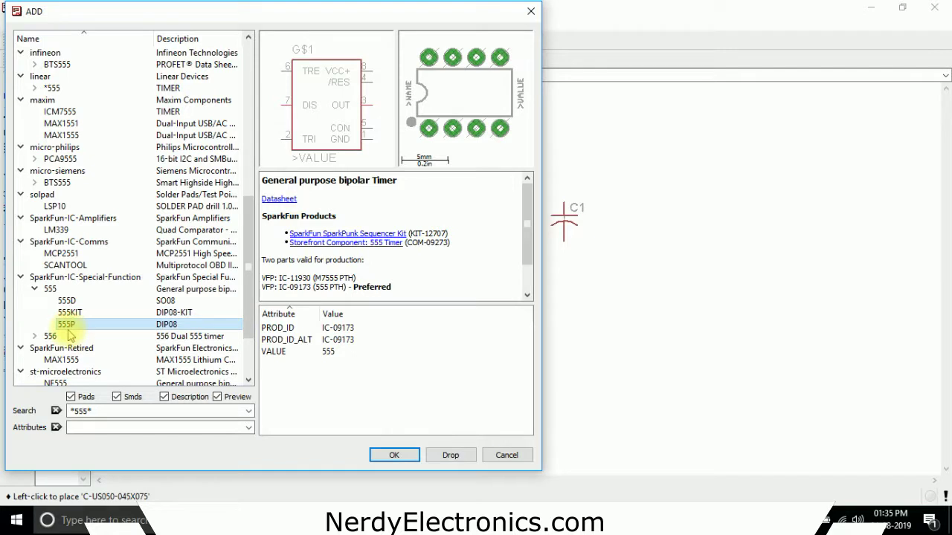
{"action": "left_click", "coordinate": [67, 301]}
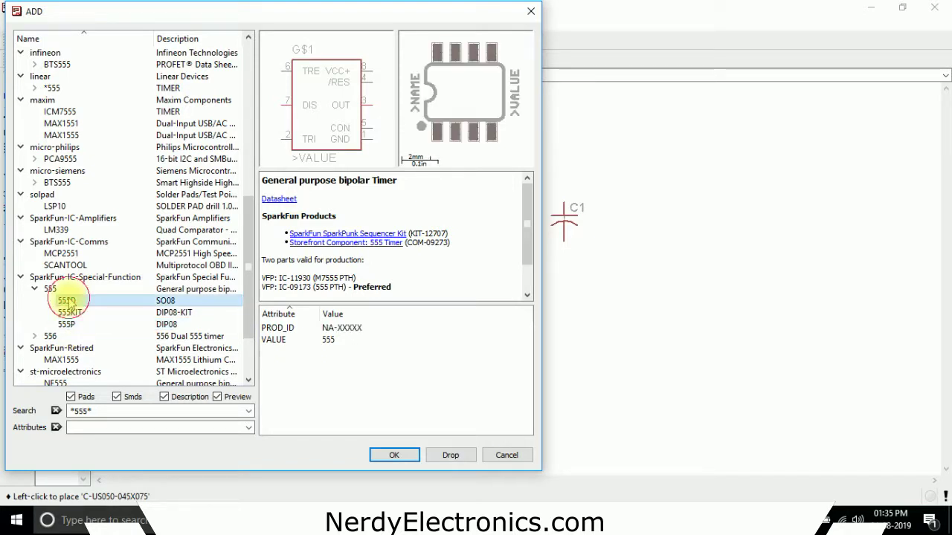
Place one NE555 timer from the st-microelectronics library below the capacitor and finish adding parts.
{"action": "scroll", "coordinate": [69, 301], "scroll_direction": "down", "scroll_amount": 2}
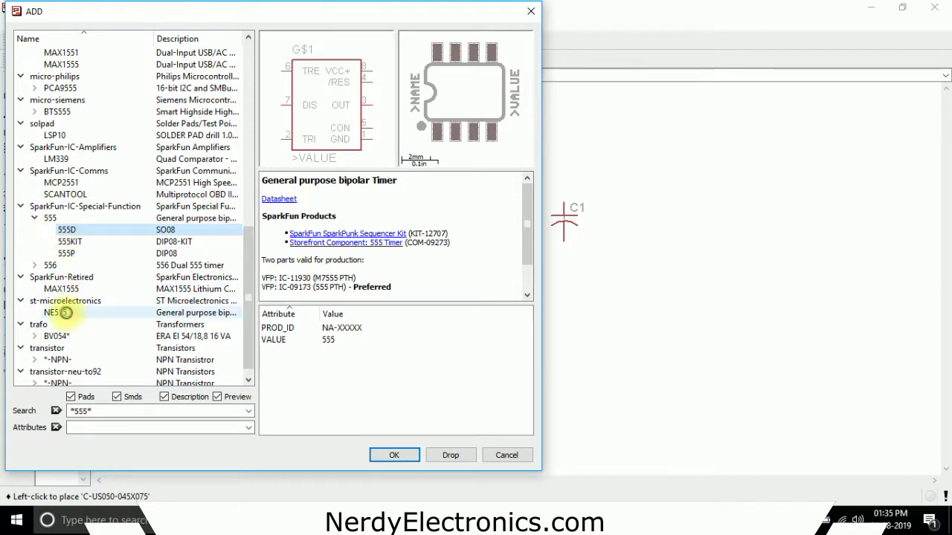
{"action": "left_click", "coordinate": [61, 313]}
{"action": "left_click", "coordinate": [393, 454]}
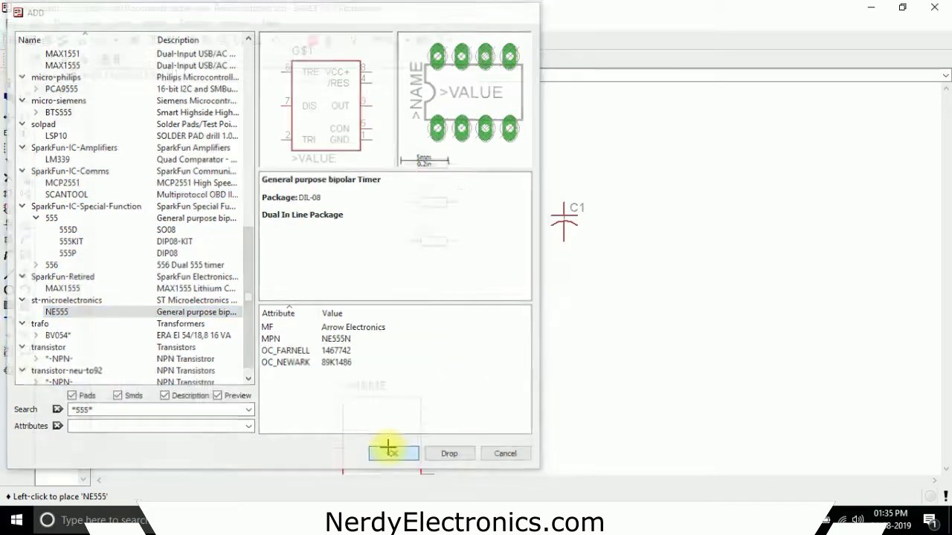
{"action": "left_click", "coordinate": [539, 351]}
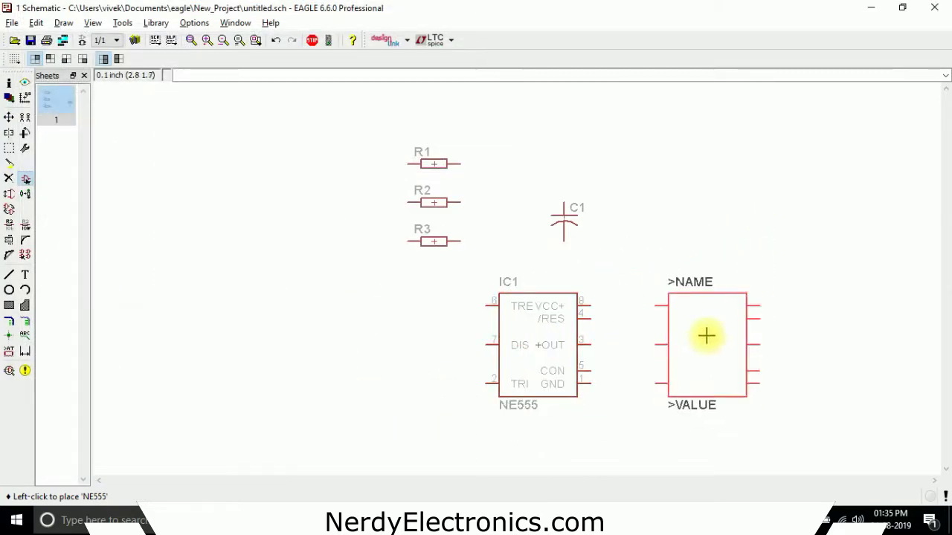
{"action": "key", "text": "Escape"}
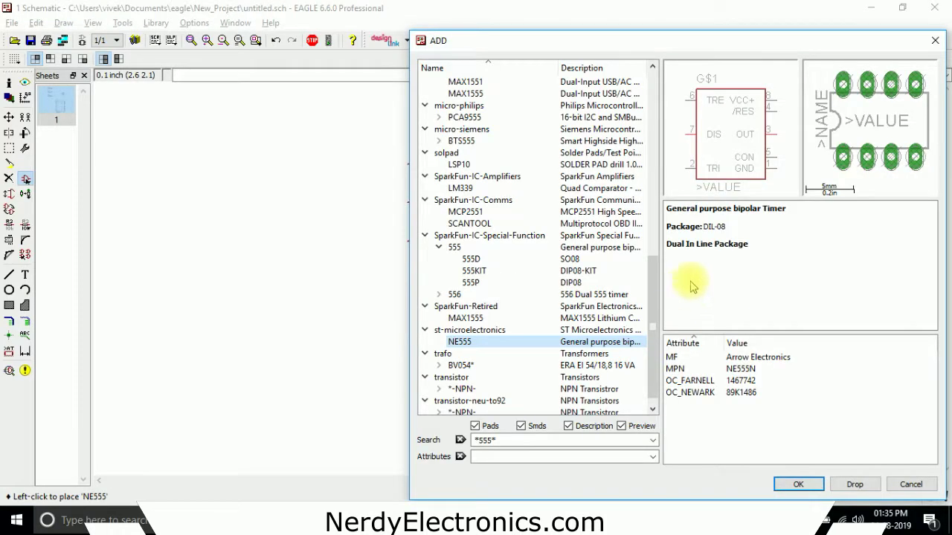
{"action": "left_click", "coordinate": [909, 485]}
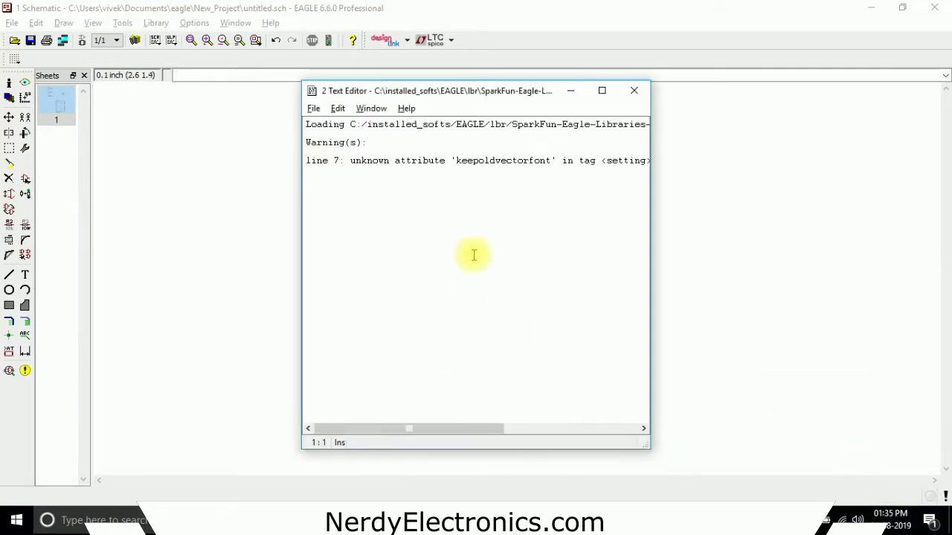
Place one LED5MM part from the led library to the upper right of the timer and finish adding parts.
{"action": "key", "text": "alt+Tab"}
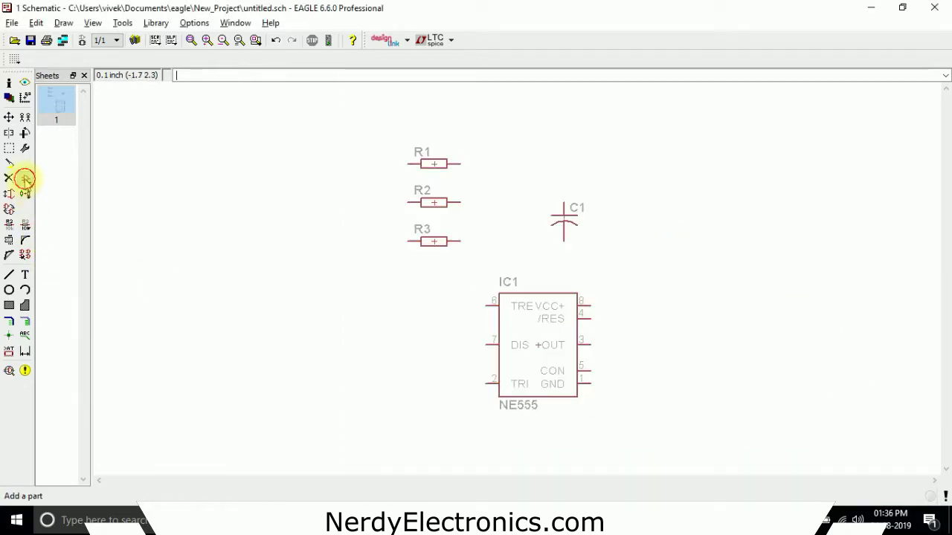
{"action": "left_click", "coordinate": [25, 179]}
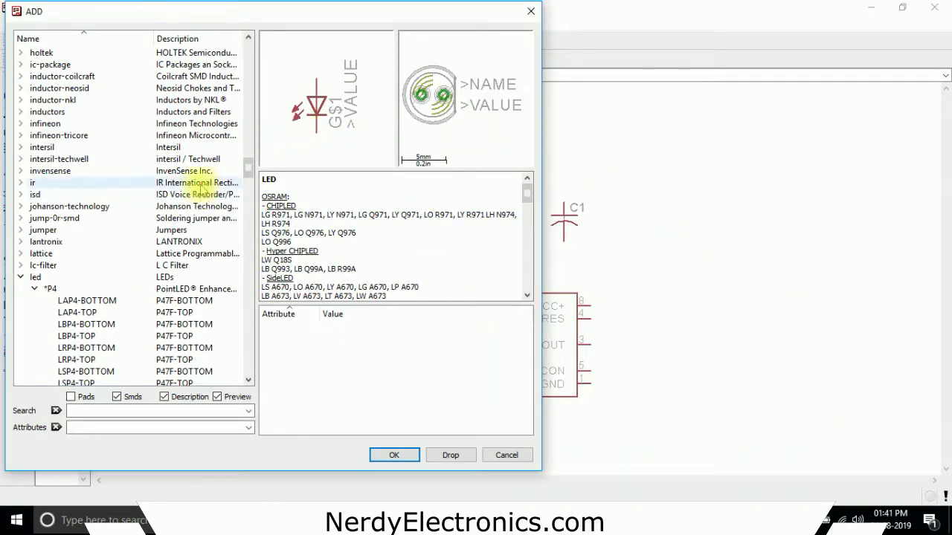
{"action": "scroll", "coordinate": [132, 187], "scroll_direction": "down", "scroll_amount": 1}
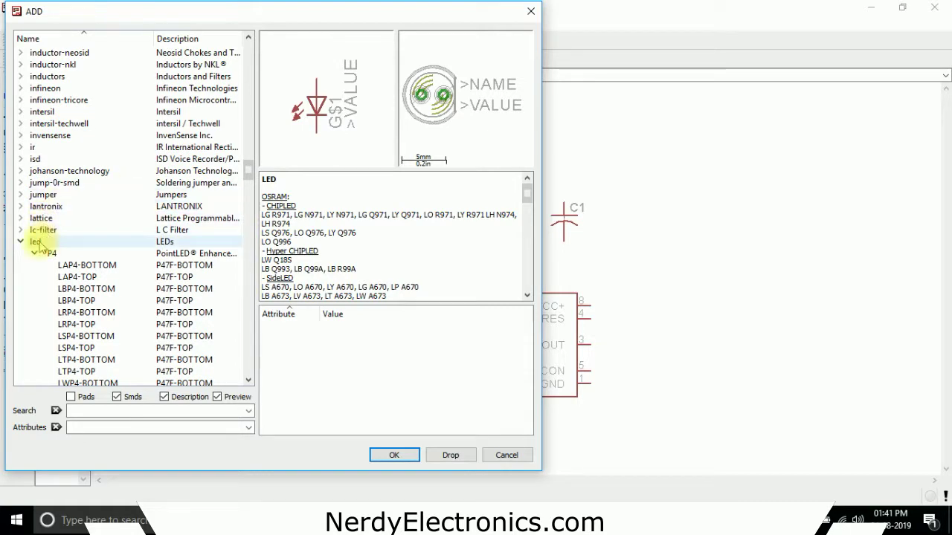
{"action": "scroll", "coordinate": [36, 245], "scroll_direction": "down", "scroll_amount": 13}
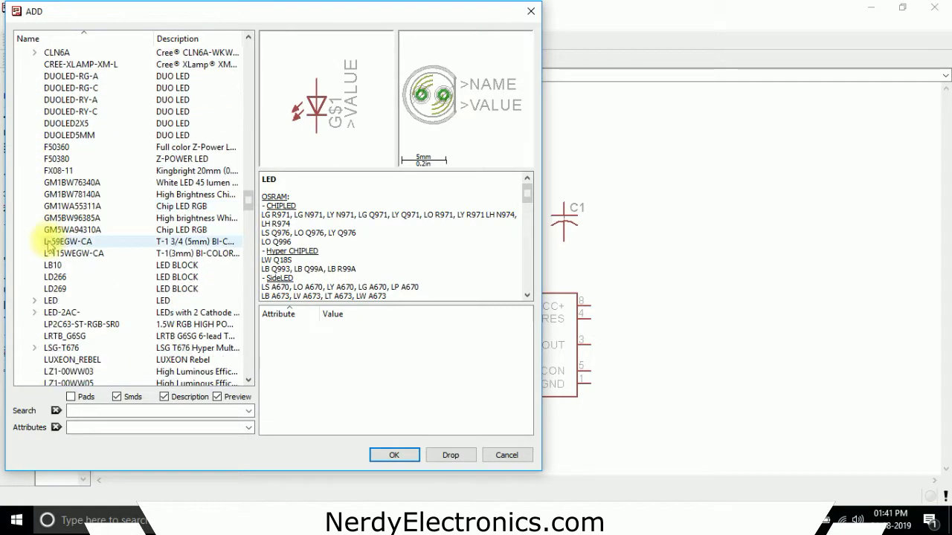
{"action": "double_click", "coordinate": [37, 301]}
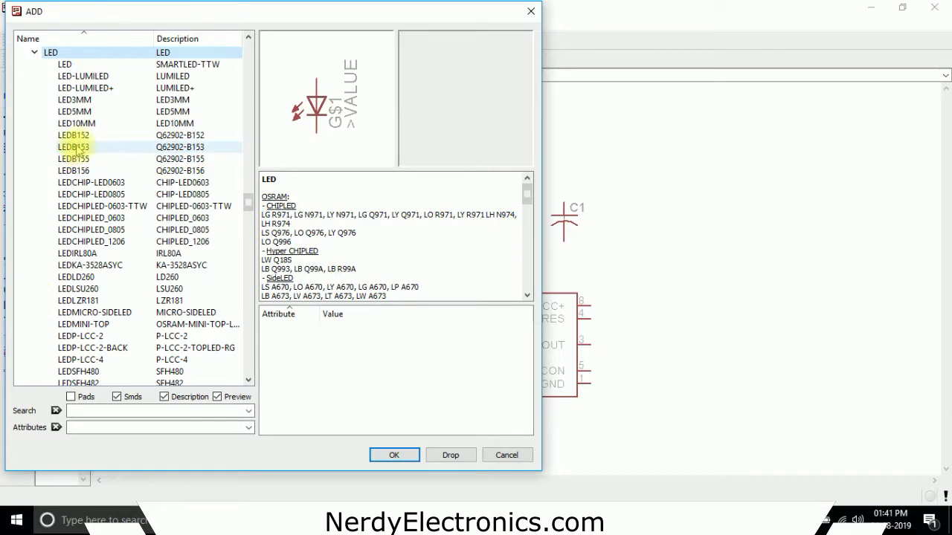
{"action": "left_click", "coordinate": [78, 112]}
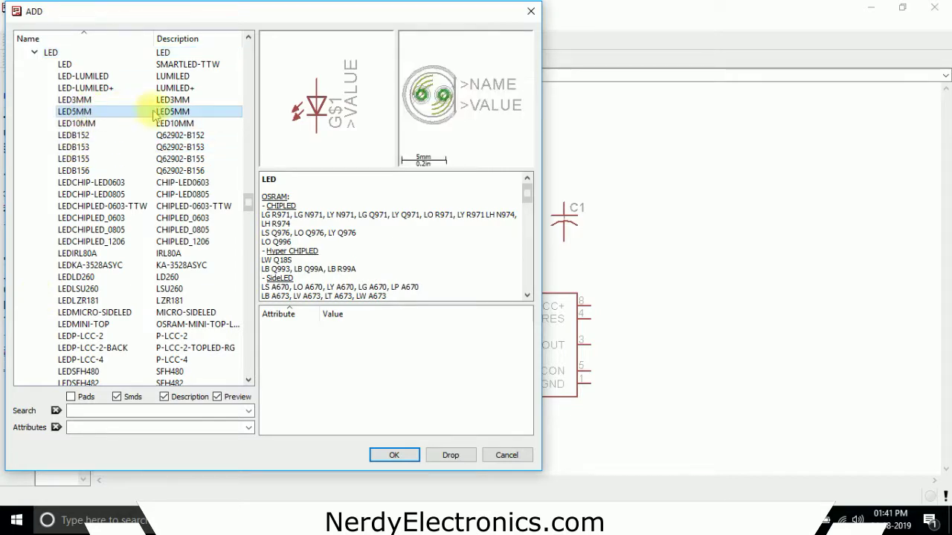
{"action": "left_click", "coordinate": [394, 455]}
{"action": "left_click", "coordinate": [693, 277]}
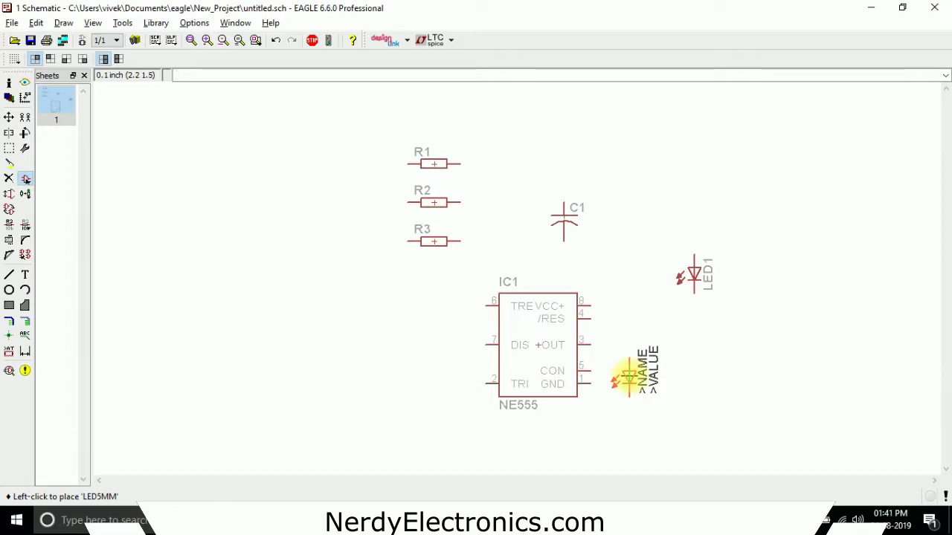
{"action": "key", "text": "Escape"}
{"action": "left_click", "coordinate": [861, 486]}
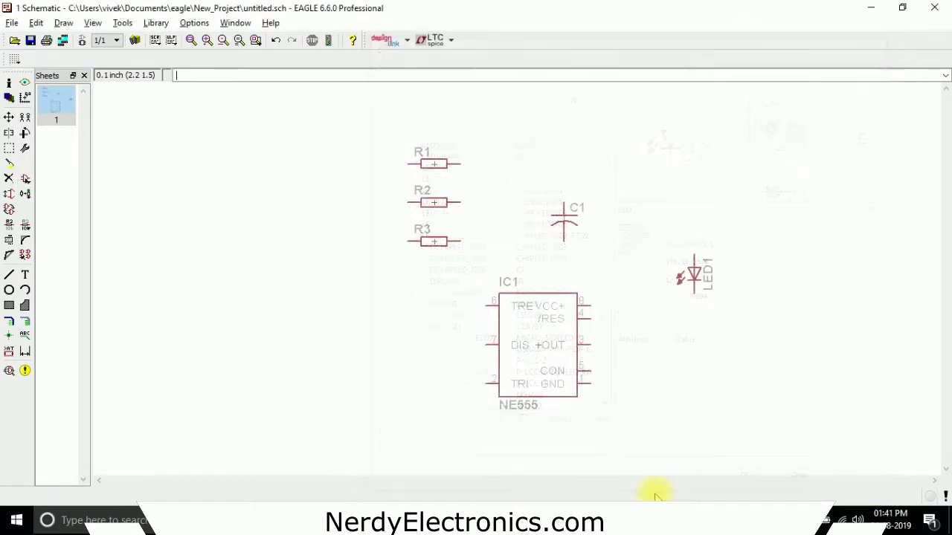
Check the resistor values in the reference circuit image and set R1's value to 470k.
{"action": "key", "text": "alt+Tab"}
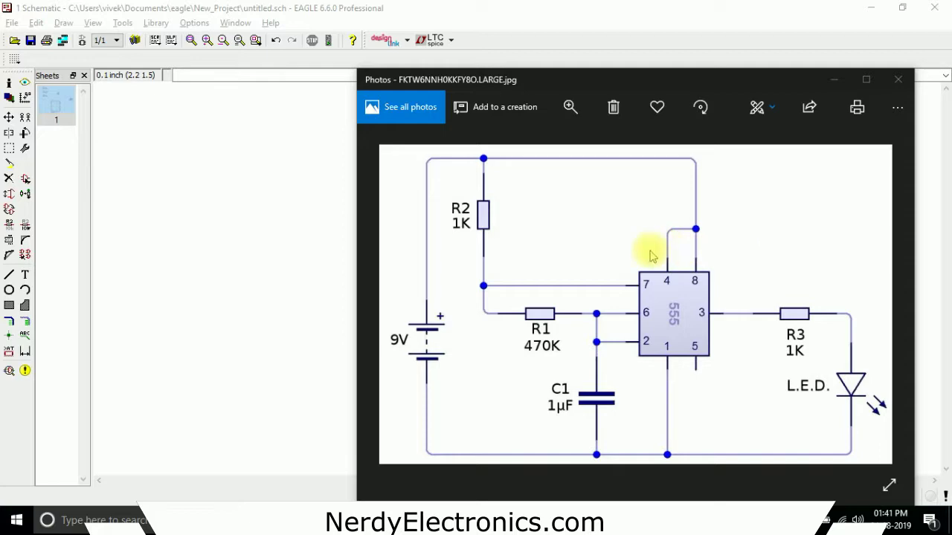
{"action": "left_click_drag", "start_coordinate": [658, 74], "coordinate": [825, 35]}
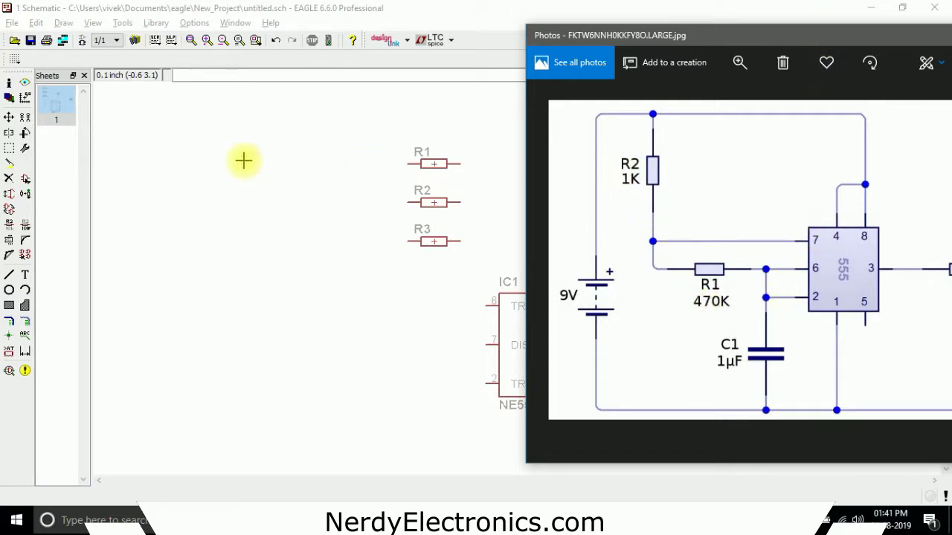
{"action": "left_click", "coordinate": [27, 223]}
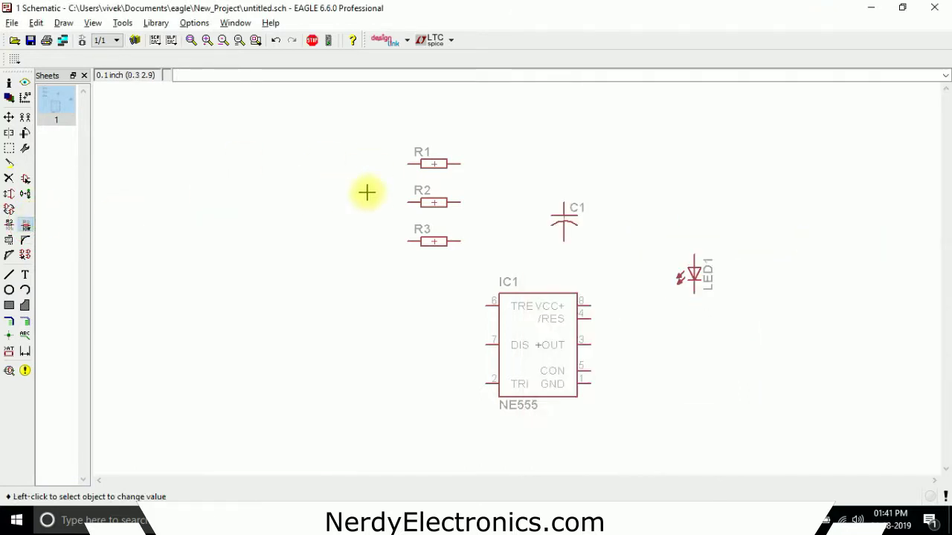
{"action": "left_click", "coordinate": [436, 163]}
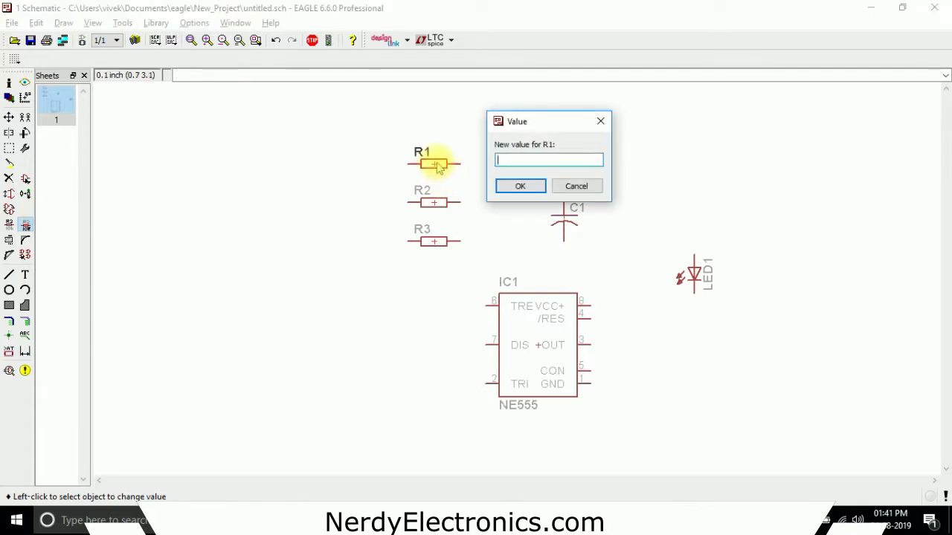
{"action": "key", "text": "Return"}
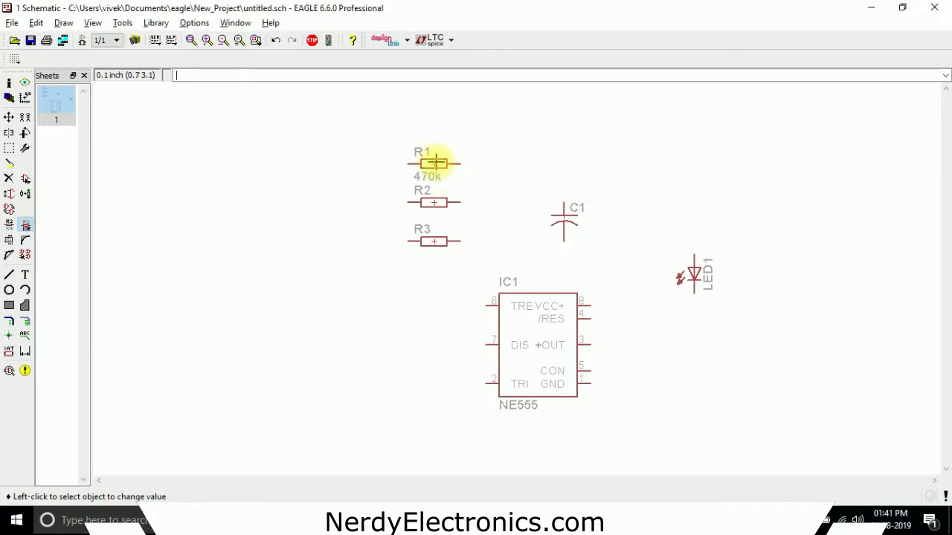
Set the values of R2 and R3 to 1k, checking R3 against the reference circuit image.
{"action": "left_click", "coordinate": [437, 203]}
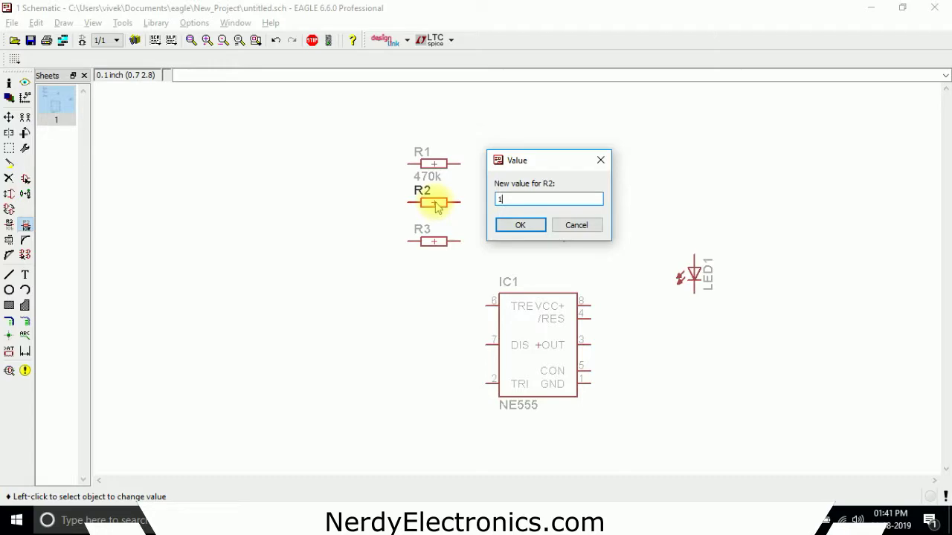
{"action": "type", "text": "1k"}
{"action": "key", "text": "Return"}
{"action": "key", "text": "alt+Tab"}
{"action": "left_click", "coordinate": [840, 37]}
{"action": "key", "text": "alt+Tab"}
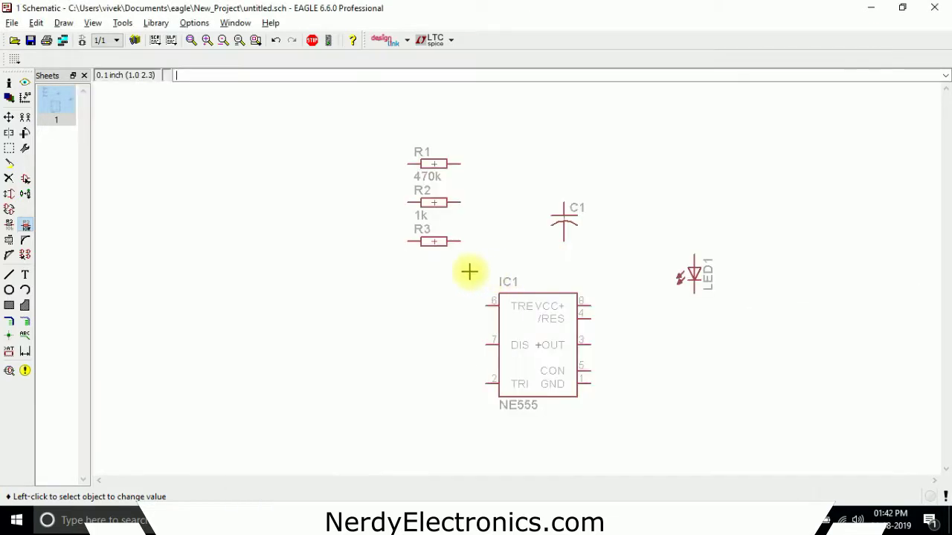
{"action": "left_click", "coordinate": [432, 242]}
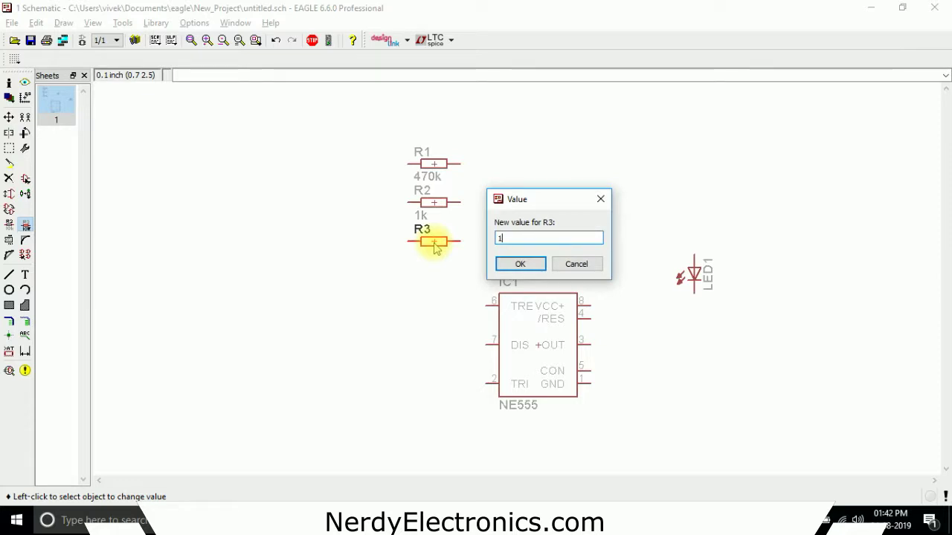
{"action": "key", "text": "Return"}
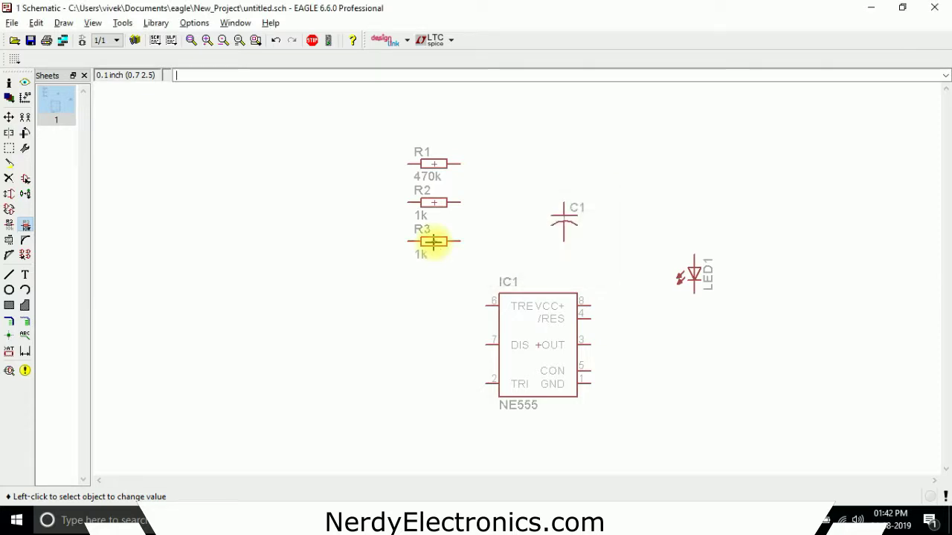
Check R1's position in the reference image and move R1 beside the timer, level with pin 6.
{"action": "key", "text": "alt+Tab"}
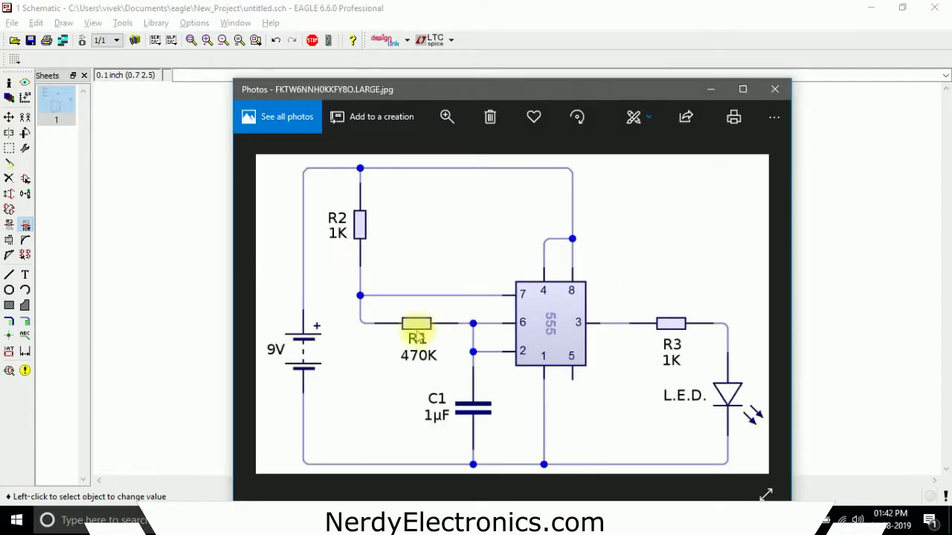
{"action": "key", "text": "alt+Tab"}
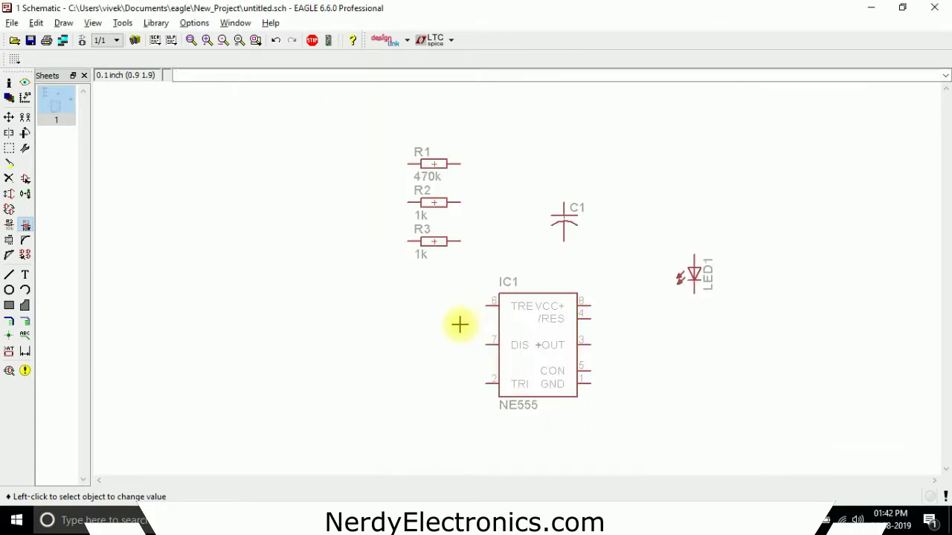
{"action": "left_click", "coordinate": [9, 117]}
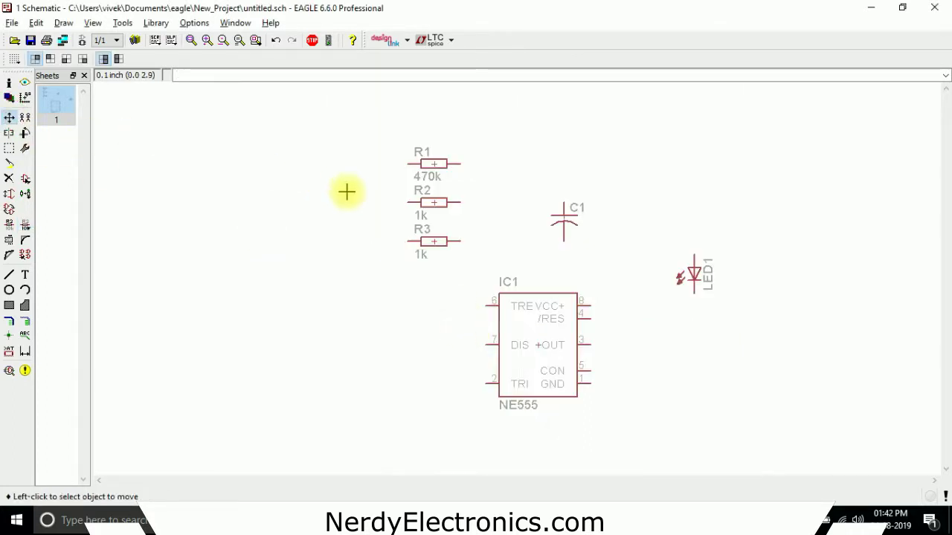
{"action": "left_click", "coordinate": [421, 160]}
{"action": "left_click", "coordinate": [419, 304]}
Check the reference image and draw a net from R1's right end to pin 6 of the timer.
{"action": "key", "text": "alt+Tab"}
{"action": "key", "text": "alt+Tab"}
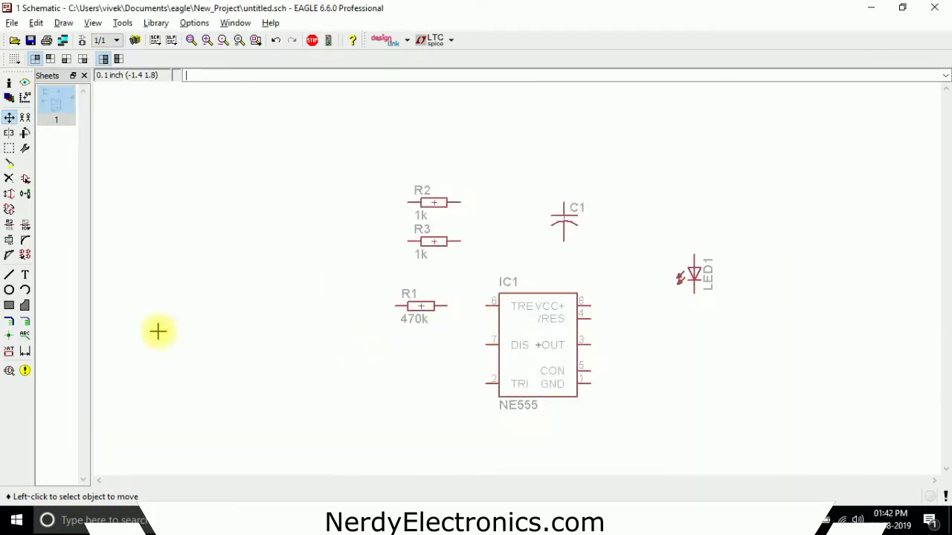
{"action": "left_click", "coordinate": [26, 321]}
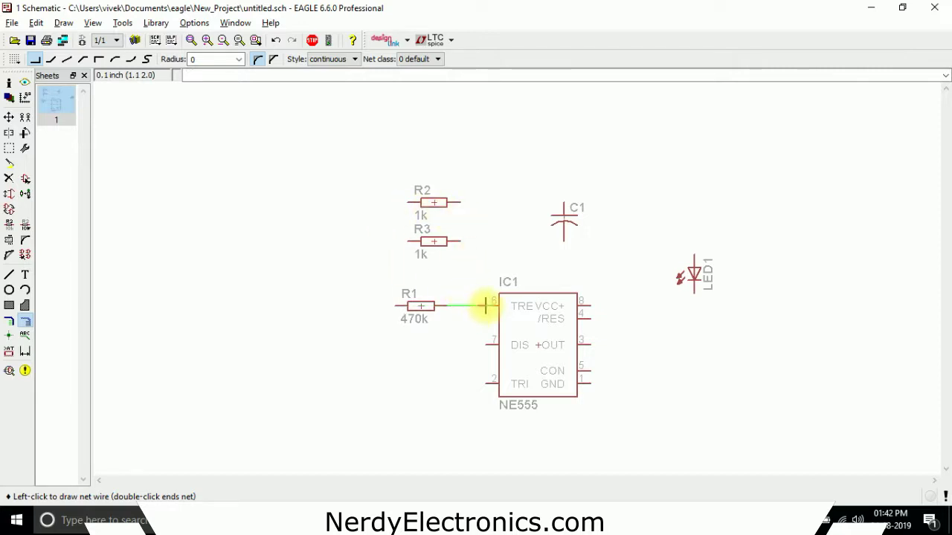
{"action": "left_click", "coordinate": [485, 306]}
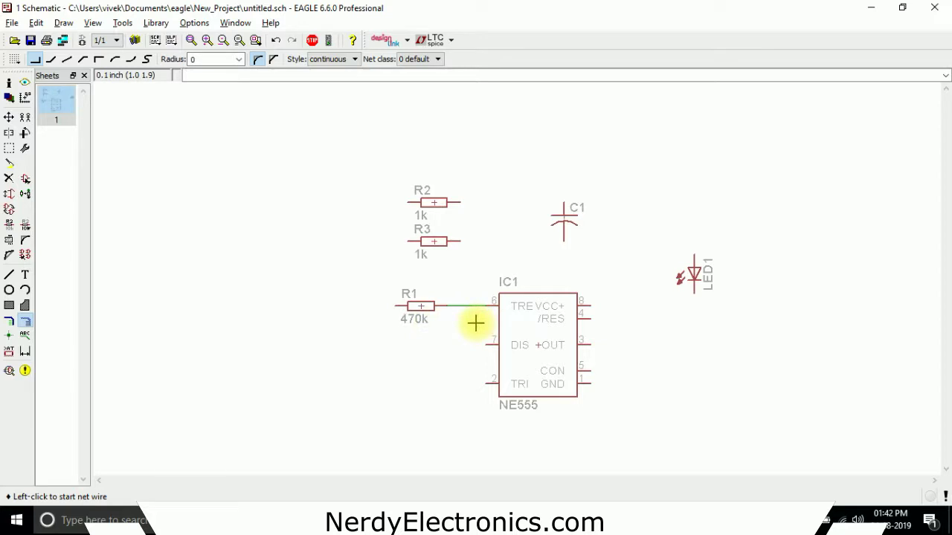
Move R1 farther left of the timer while keeping it level with pin 6.
{"action": "left_click", "coordinate": [9, 117]}
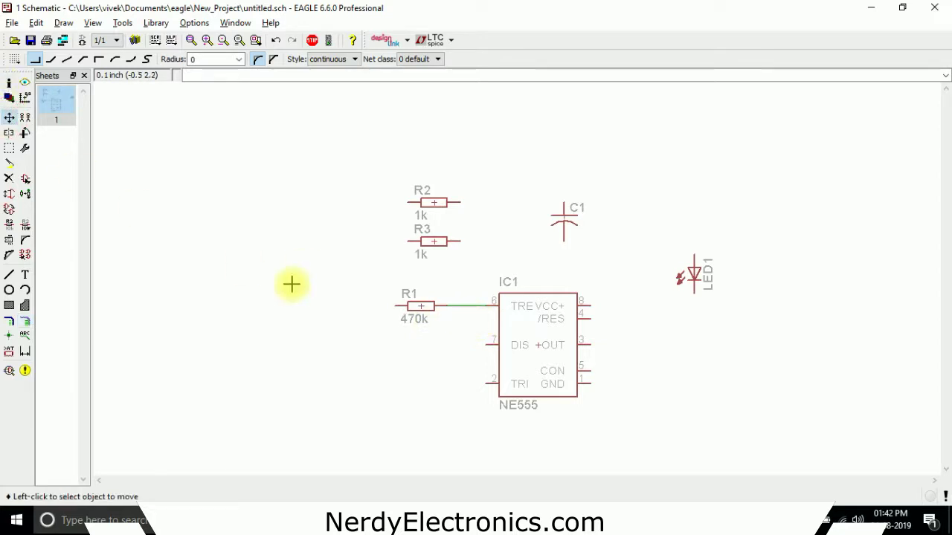
{"action": "left_click", "coordinate": [434, 316]}
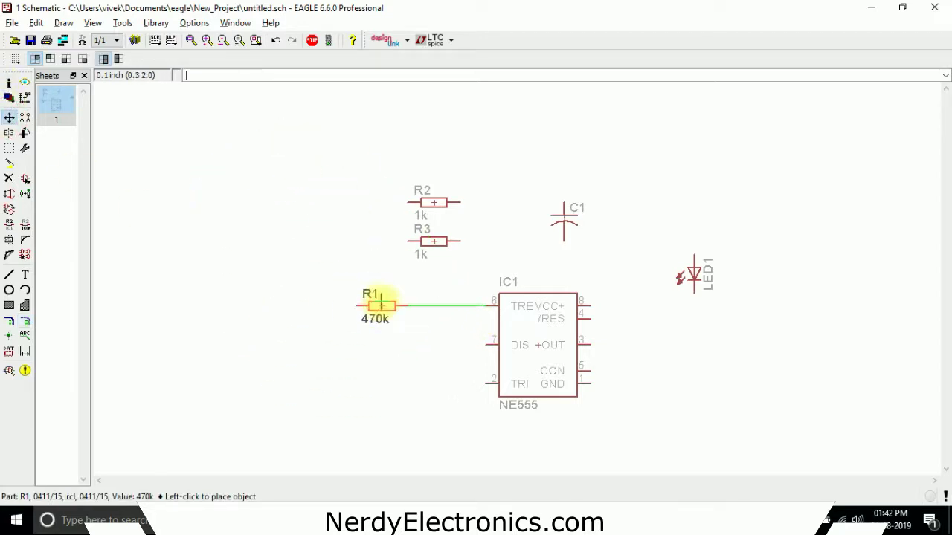
{"action": "left_click", "coordinate": [384, 304]}
Check the reference image and draw a net from timer pin 2 up to the wire between R1 and pin 6.
{"action": "key", "text": "alt+Tab"}
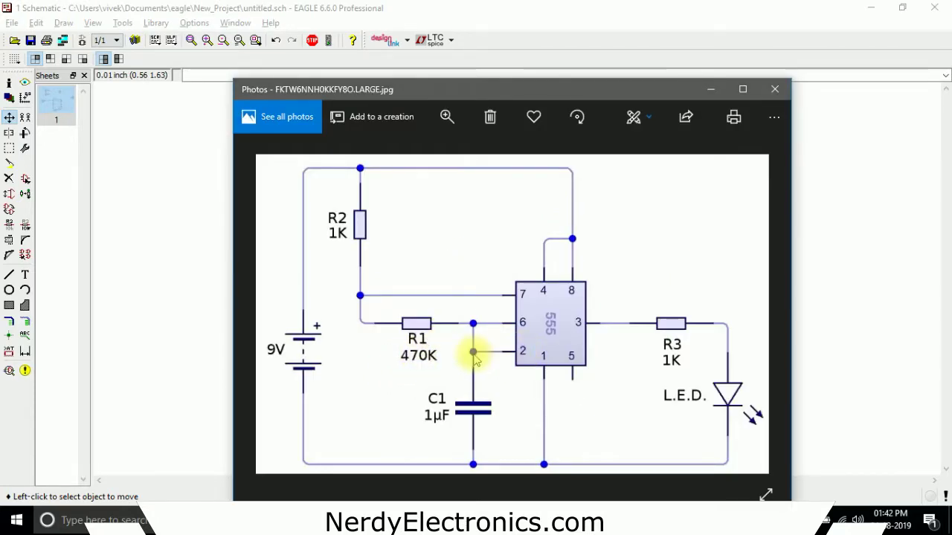
{"action": "key", "text": "alt+Tab"}
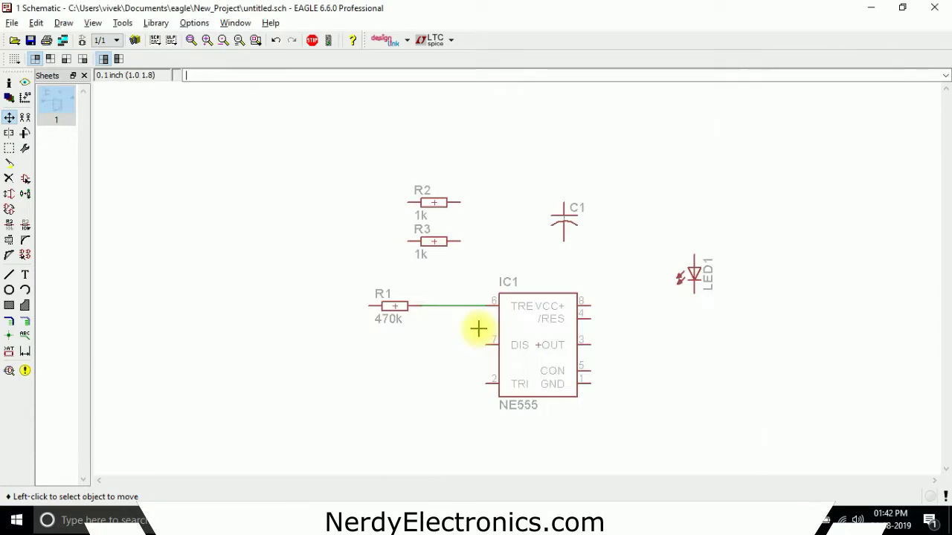
{"action": "left_click", "coordinate": [27, 321]}
{"action": "left_click", "coordinate": [485, 384]}
{"action": "left_click", "coordinate": [455, 384]}
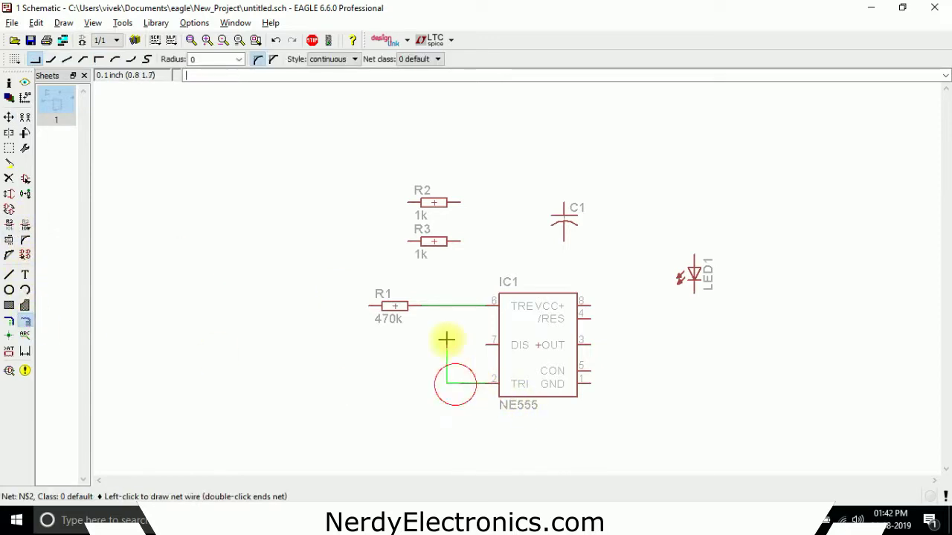
{"action": "left_click", "coordinate": [446, 306]}
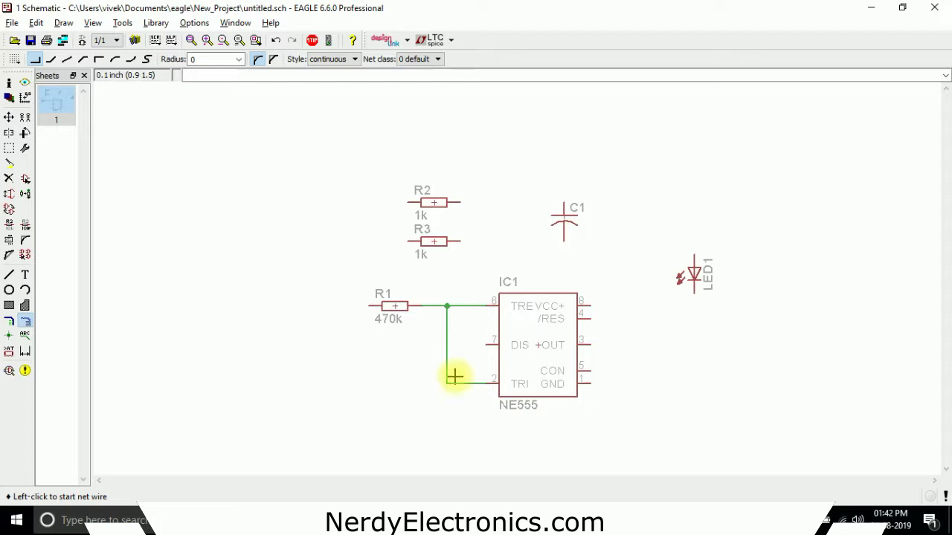
Inspect the junction on the pin 6 wire and draw a net from timer pin 7 across it to R3's right end.
{"action": "scroll", "coordinate": [444, 325], "scroll_direction": "up", "scroll_amount": 5}
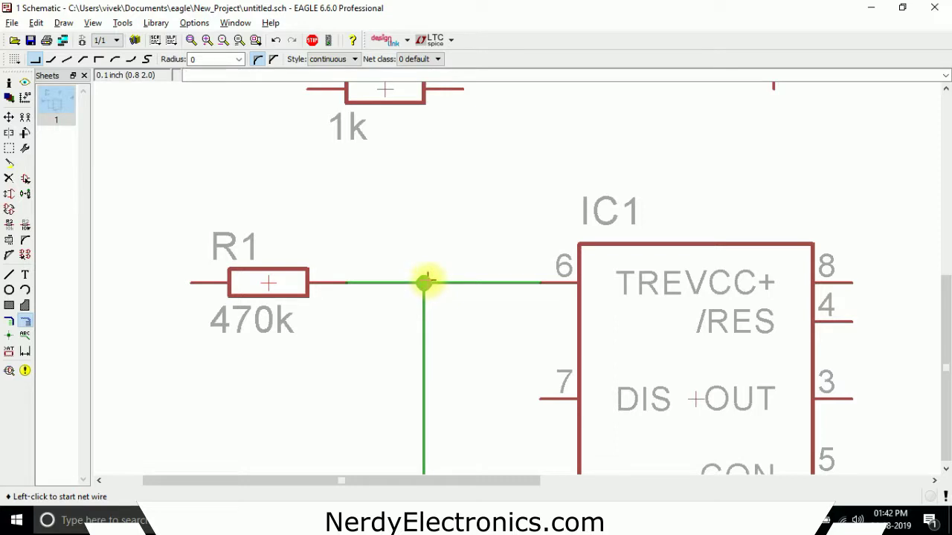
{"action": "scroll", "coordinate": [426, 281], "scroll_direction": "down", "scroll_amount": 2}
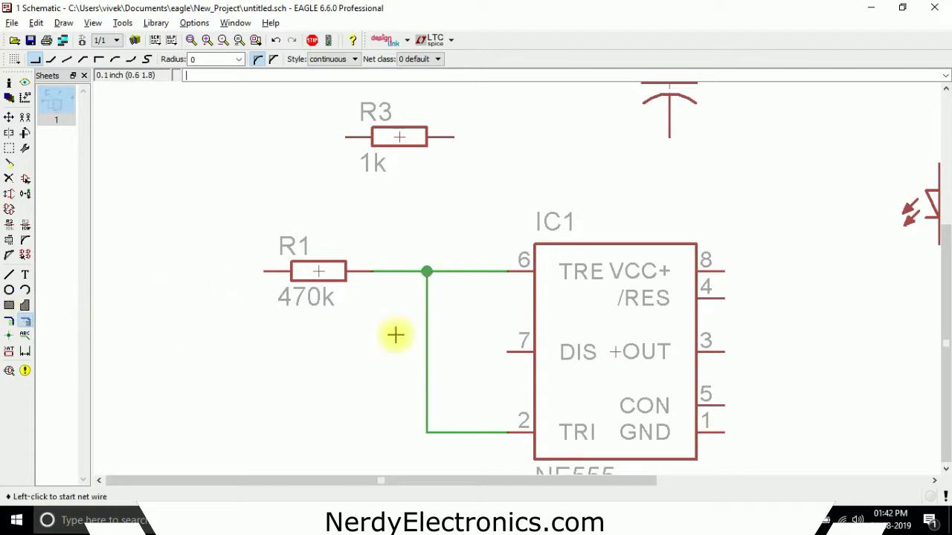
{"action": "left_click", "coordinate": [507, 351]}
{"action": "left_click", "coordinate": [454, 137]}
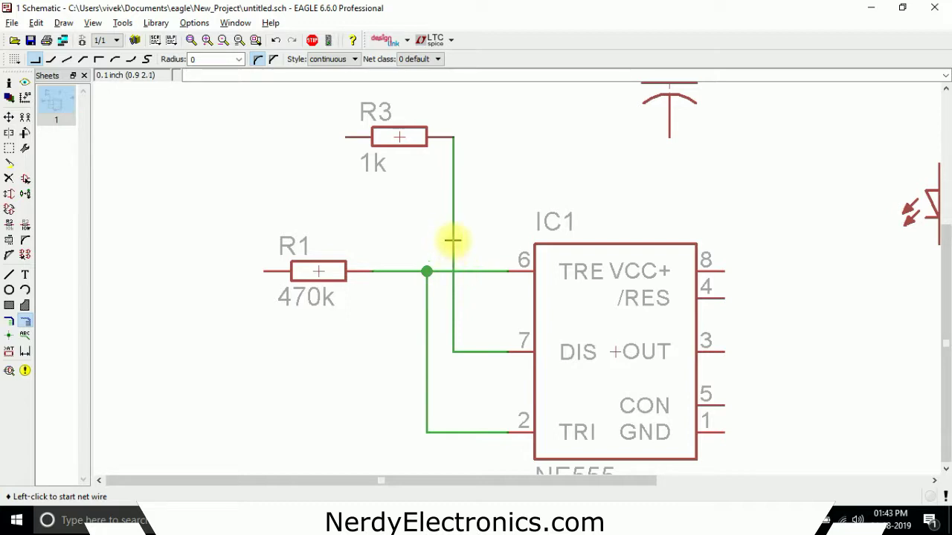
Try to move the vertical wire running from R3 down to the level of pin 7.
{"action": "left_click", "coordinate": [9, 118]}
{"action": "left_click", "coordinate": [453, 191]}
{"action": "left_click", "coordinate": [487, 270]}
{"action": "left_click", "coordinate": [485, 275]}
{"action": "left_click", "coordinate": [469, 270]}
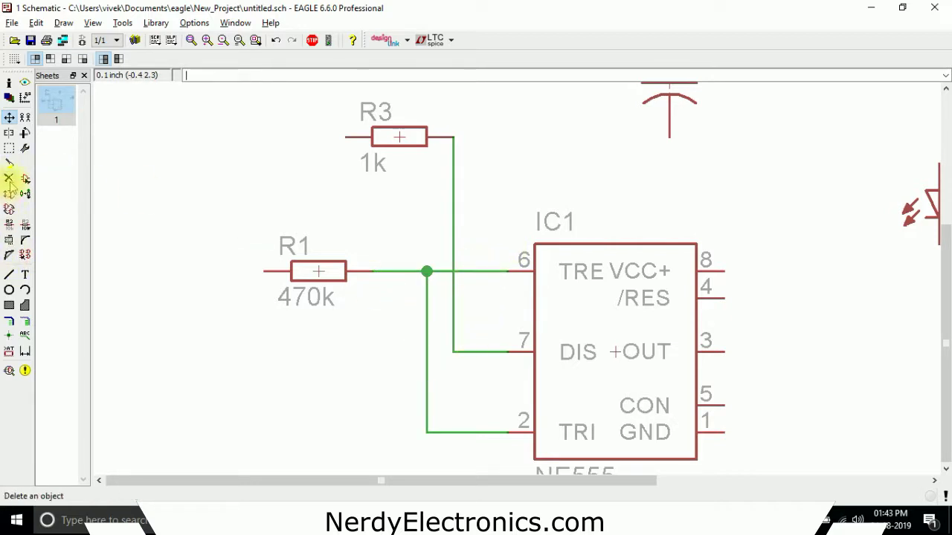
Delete the vertical wire segment below R3 and check the pin 7 connections in the reference image.
{"action": "left_click", "coordinate": [9, 179]}
{"action": "left_click", "coordinate": [454, 204]}
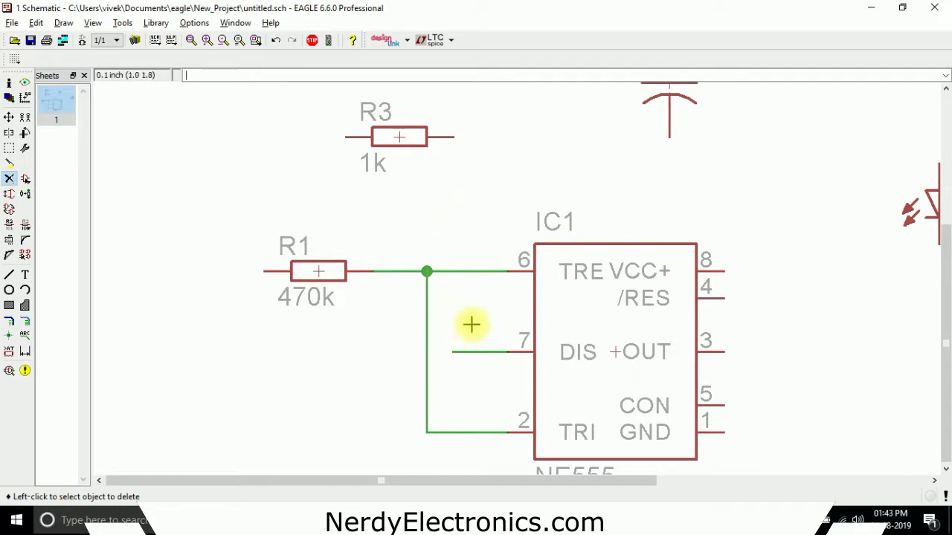
{"action": "key", "text": "alt+Tab"}
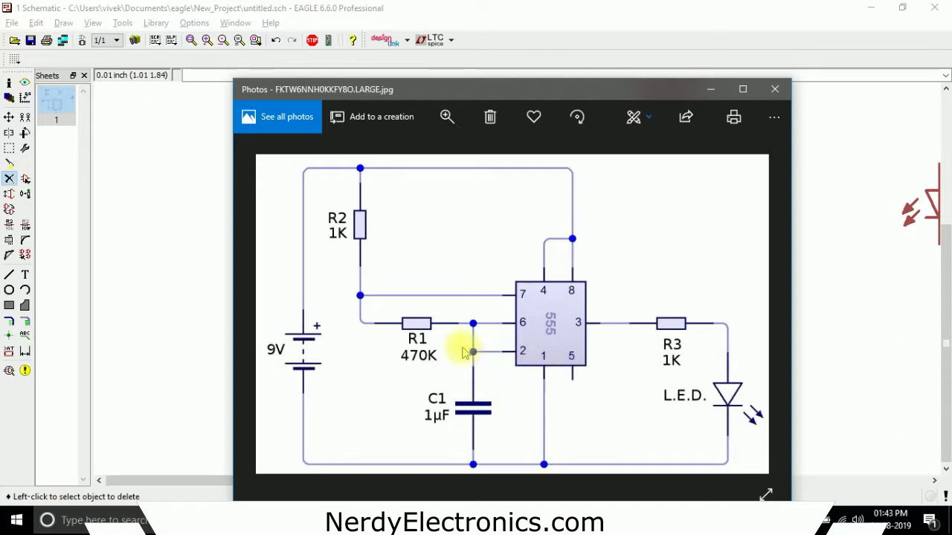
Move capacitor C1 directly below the lower corner of the net leading to timer pin 2.
{"action": "key", "text": "alt+Tab"}
{"action": "scroll", "coordinate": [632, 305], "scroll_direction": "down", "scroll_amount": 2}
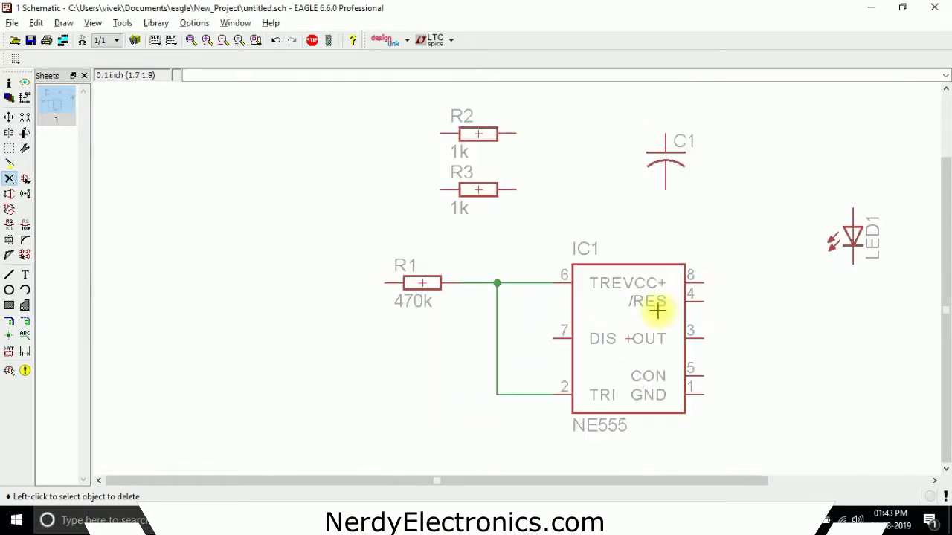
{"action": "left_click", "coordinate": [8, 117]}
{"action": "left_click", "coordinate": [664, 168]}
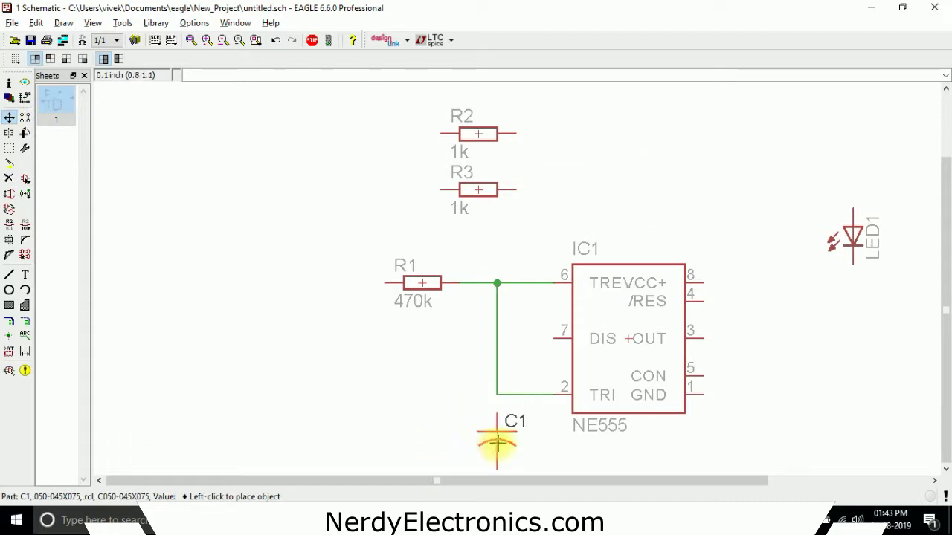
{"action": "left_click", "coordinate": [500, 440]}
Draw a net from C1's upper pin to the corner of the pin 2 wire.
{"action": "scroll", "coordinate": [372, 369], "scroll_direction": "down", "scroll_amount": 1}
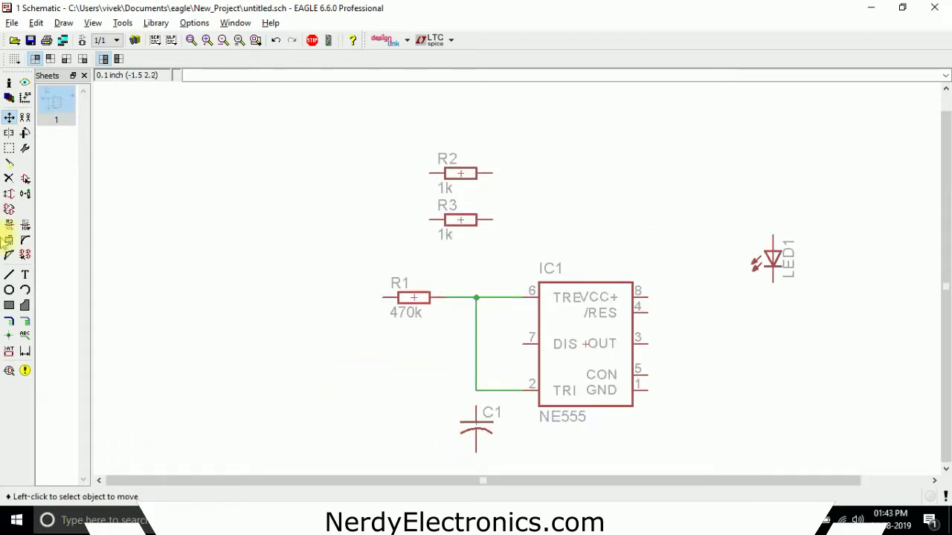
{"action": "left_click", "coordinate": [25, 321]}
{"action": "left_click", "coordinate": [475, 405]}
{"action": "left_click", "coordinate": [476, 388]}
Check R2's placement in the reference image, then rotate R2 to vertical and place it above and left of R1.
{"action": "key", "text": "alt+Tab"}
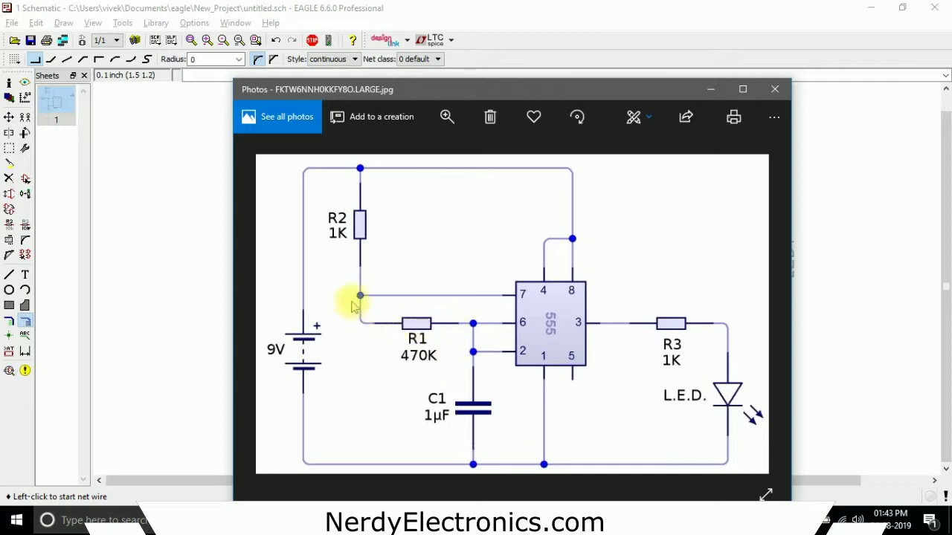
{"action": "key", "text": "alt+Tab"}
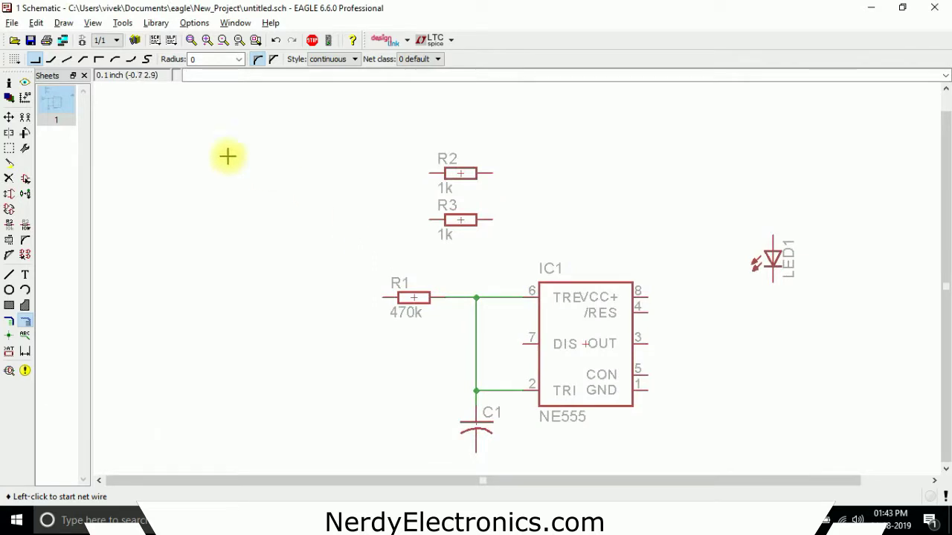
{"action": "left_click", "coordinate": [460, 173]}
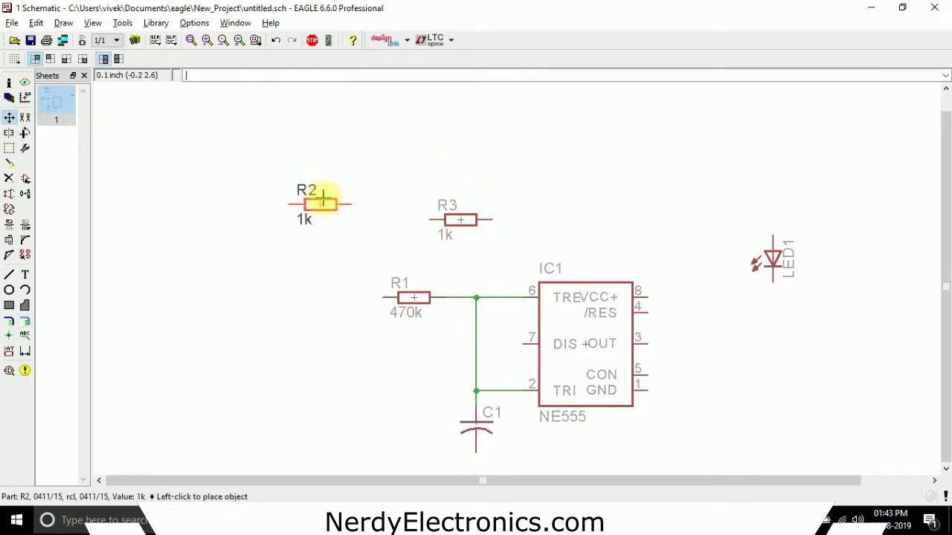
{"action": "right_click", "coordinate": [327, 199]}
{"action": "left_click", "coordinate": [335, 218]}
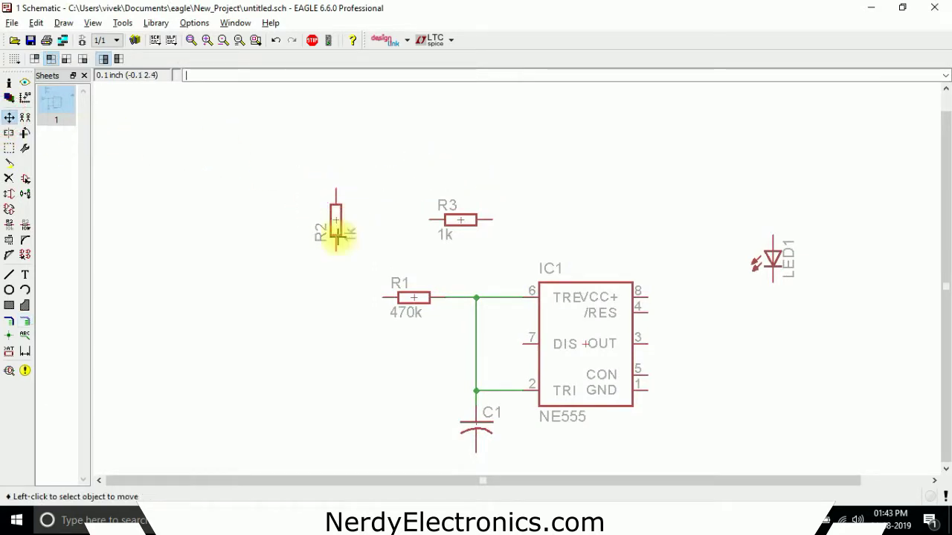
Draw a net from R2's lower end to R1's left end.
{"action": "left_click", "coordinate": [25, 321]}
{"action": "left_click", "coordinate": [336, 251]}
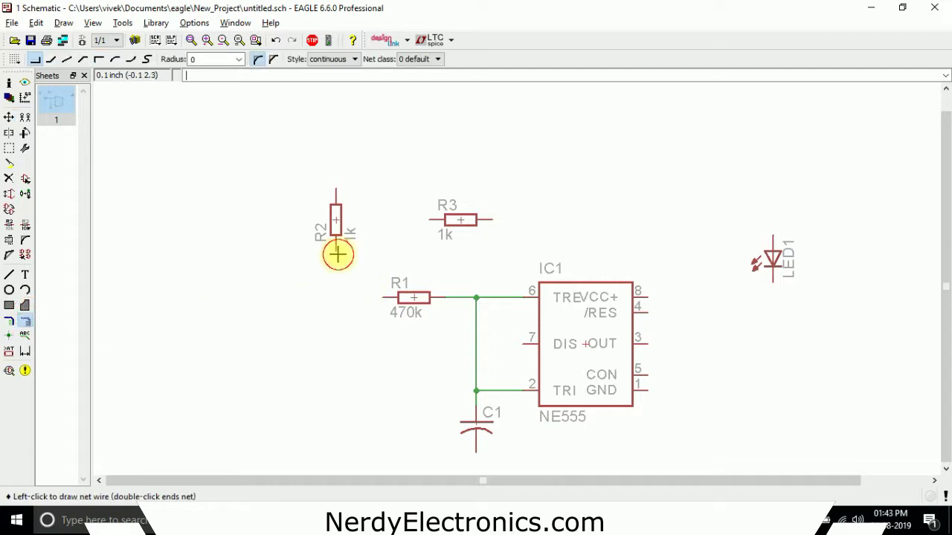
{"action": "left_click", "coordinate": [381, 297]}
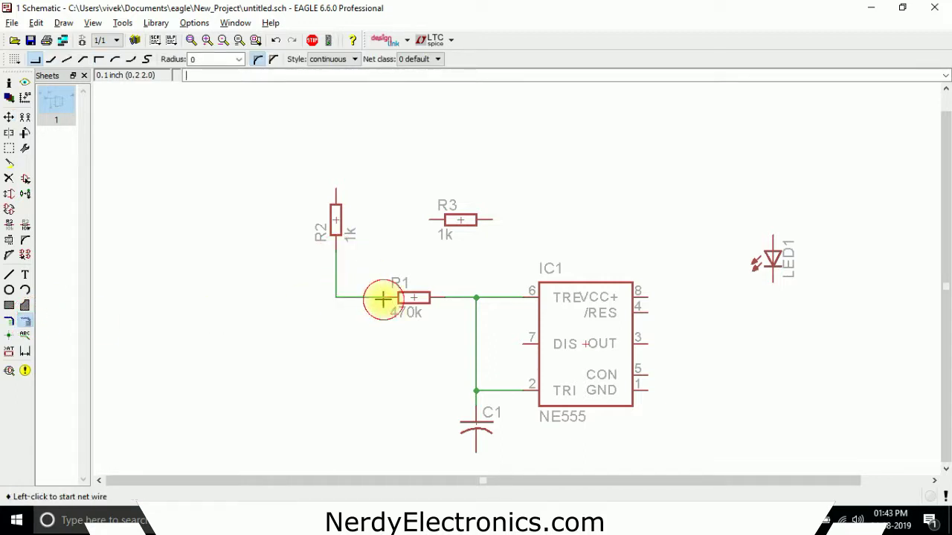
Check the pin 7 connection in the reference image and draw a net from timer pin 7 to the corner between R2 and R1.
{"action": "key", "text": "alt+Tab"}
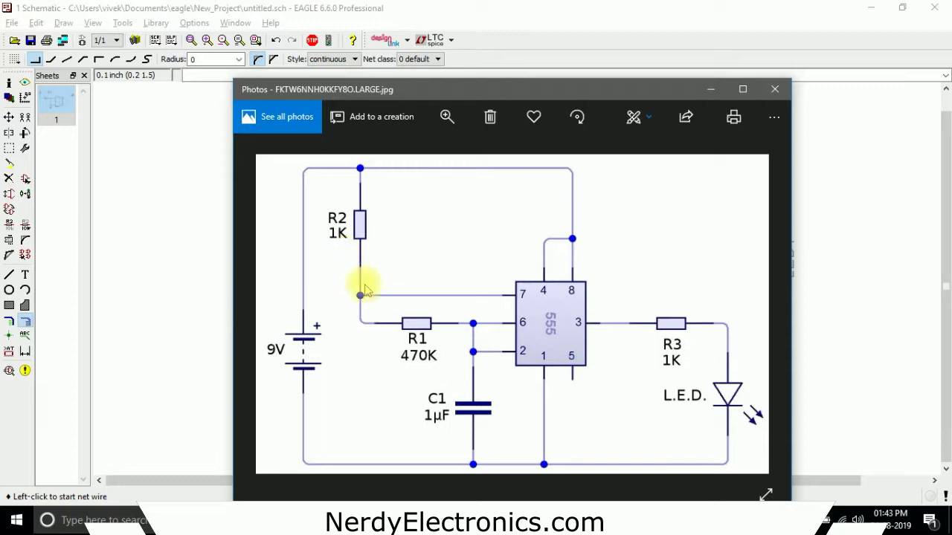
{"action": "key", "text": "alt+Tab"}
{"action": "left_click", "coordinate": [524, 344]}
{"action": "left_click", "coordinate": [336, 297]}
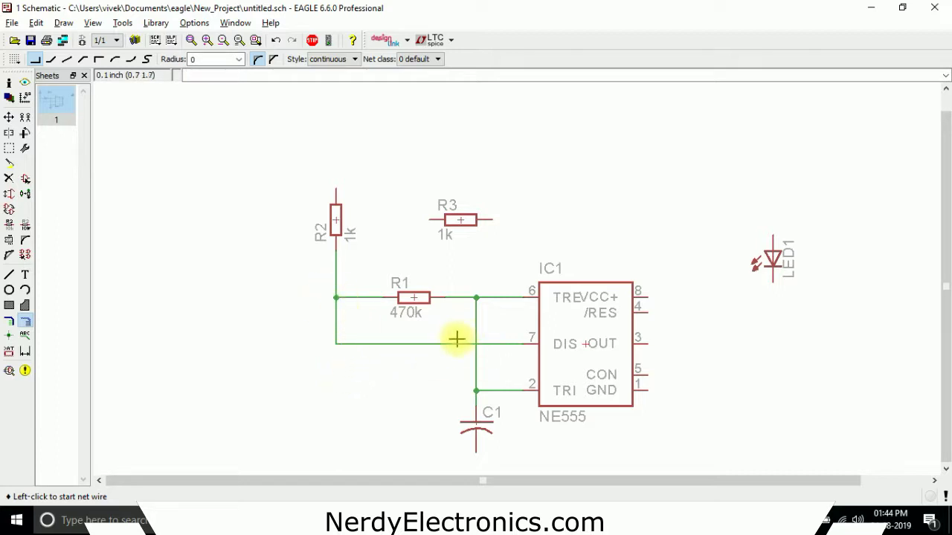
Check pins 4 and 8 in the reference image and join them on the timer with a net looping out to the right.
{"action": "key", "text": "alt+Tab"}
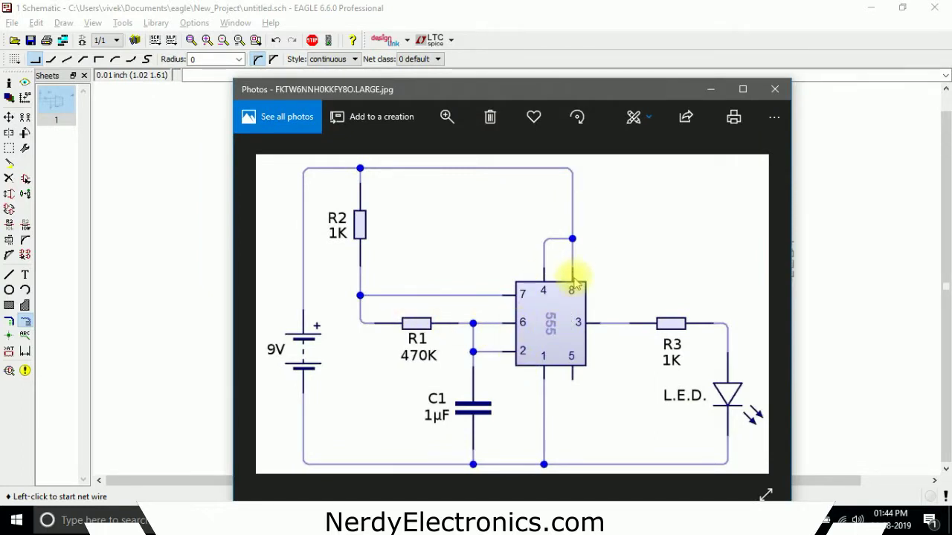
{"action": "key", "text": "alt+Tab"}
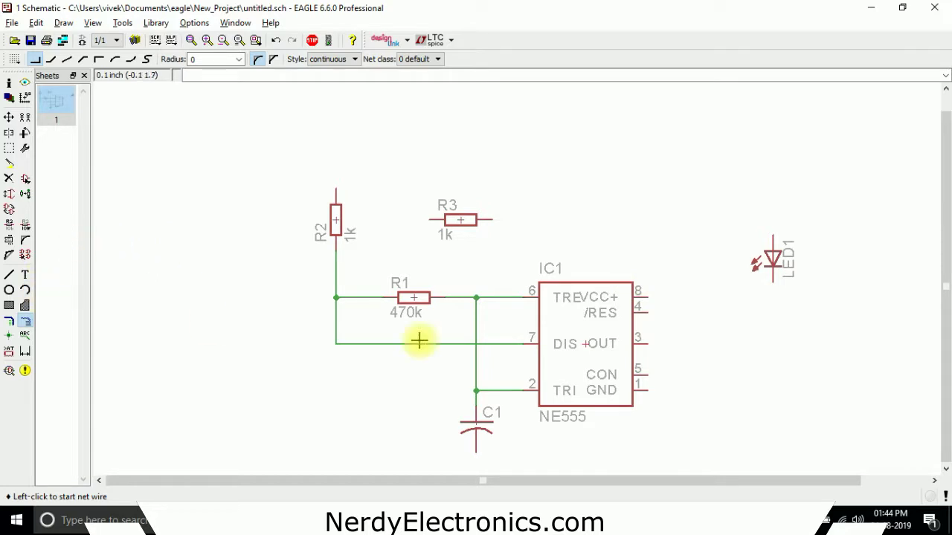
{"action": "left_click", "coordinate": [648, 297]}
{"action": "left_click", "coordinate": [701, 313]}
{"action": "left_click", "coordinate": [648, 312]}
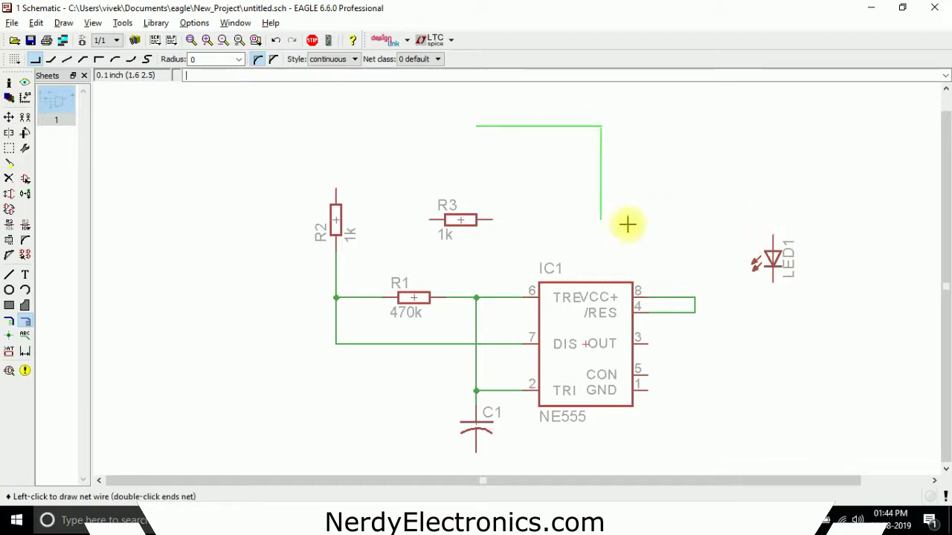
Draw a free-standing net with several bends in the empty area above the timer.
{"action": "left_click", "coordinate": [675, 189]}
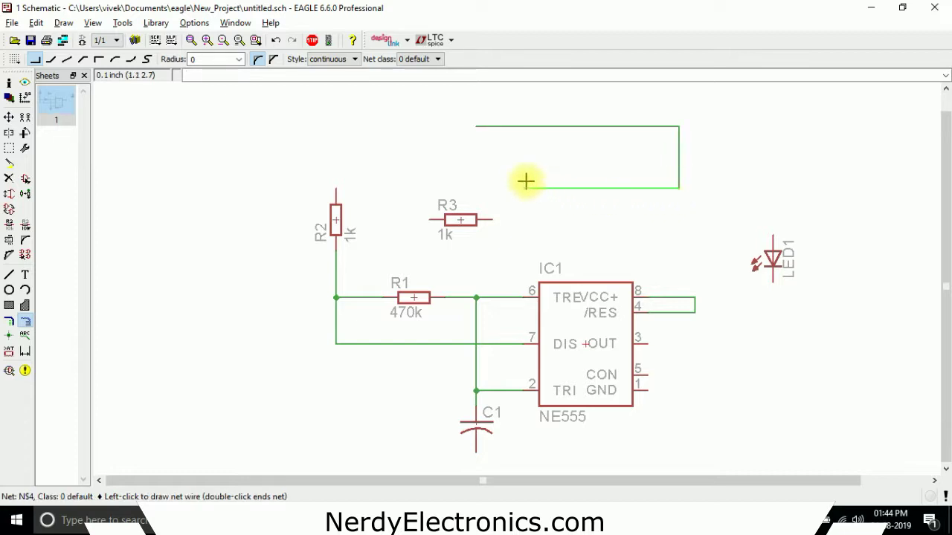
{"action": "left_click", "coordinate": [517, 241]}
{"action": "key", "text": "Escape"}
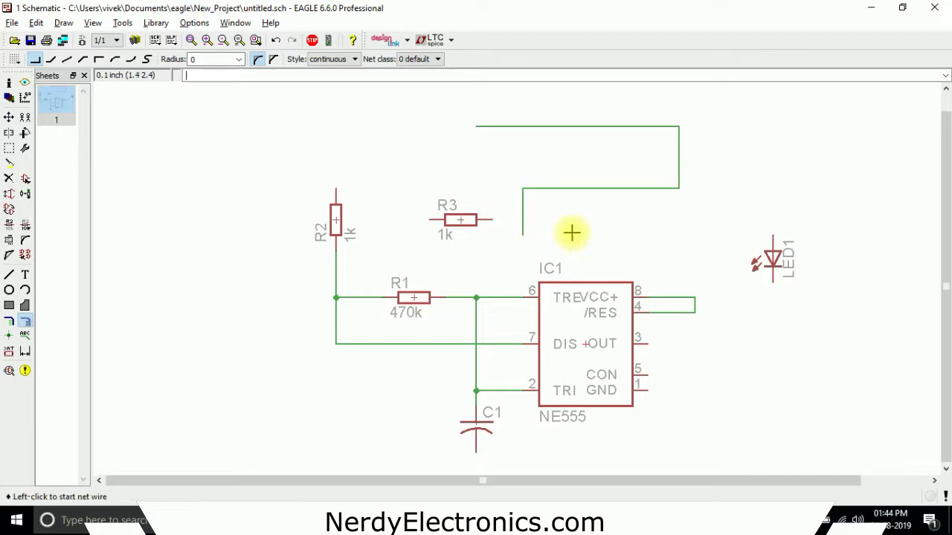
Delete all segments of the free-standing net above the timer.
{"action": "left_click", "coordinate": [9, 178]}
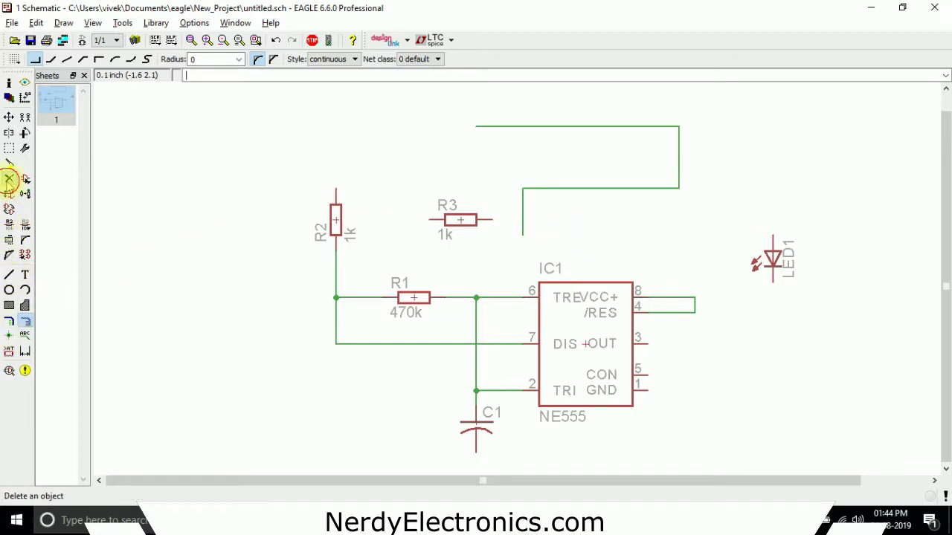
{"action": "left_click", "coordinate": [548, 128]}
{"action": "left_click", "coordinate": [546, 188]}
{"action": "left_click", "coordinate": [523, 212]}
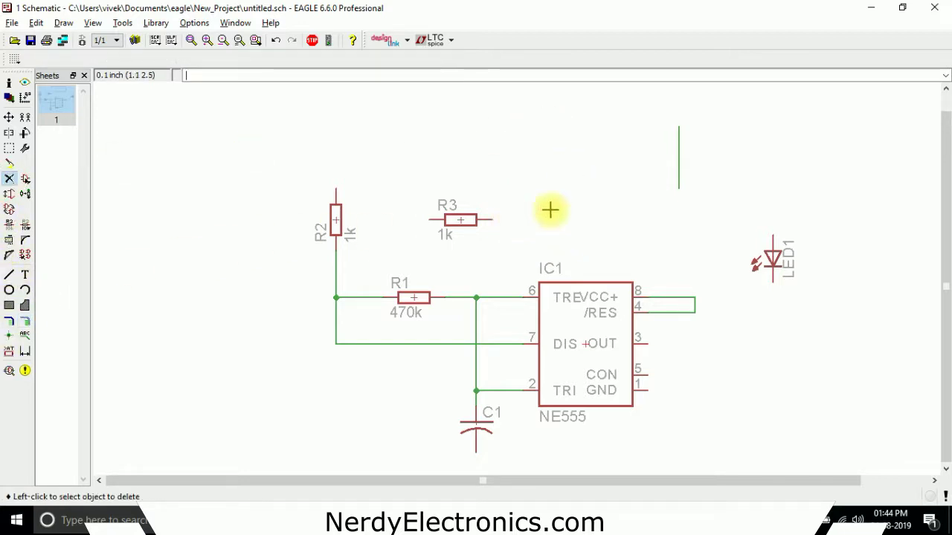
{"action": "left_click", "coordinate": [679, 153]}
Following the reference image, move R3 right of the timer level with pin 3 and place LED1 below R3's right end.
{"action": "left_click", "coordinate": [9, 117]}
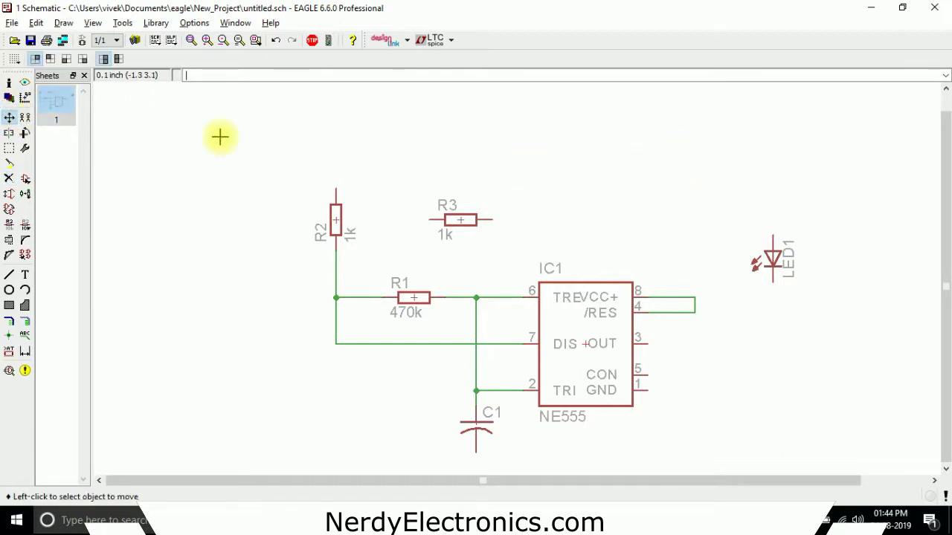
{"action": "key", "text": "alt+Tab"}
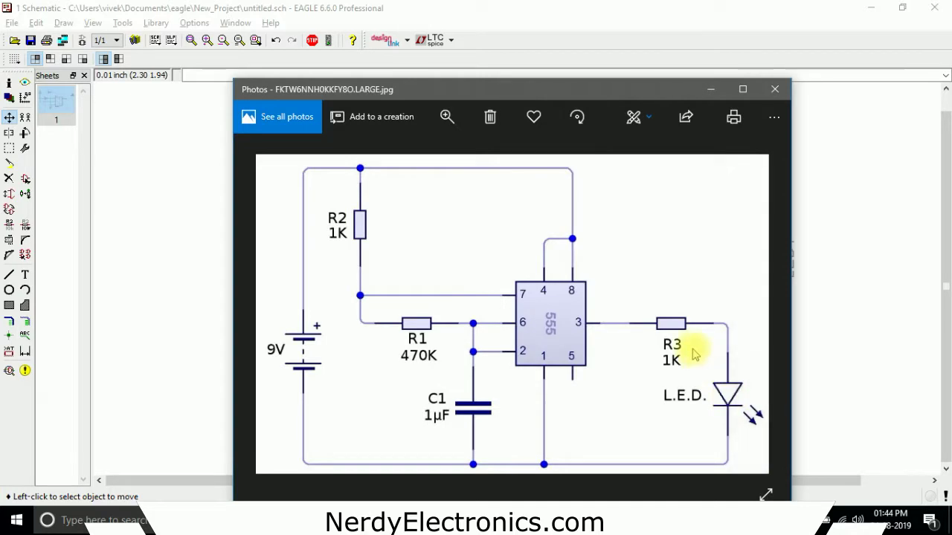
{"action": "key", "text": "alt+Tab"}
{"action": "key", "text": "alt+Tab"}
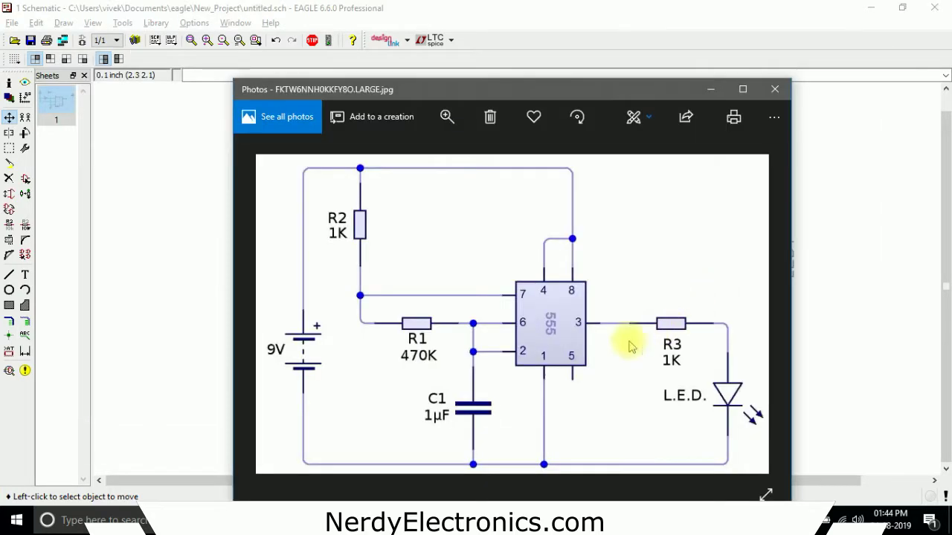
{"action": "key", "text": "alt+Tab"}
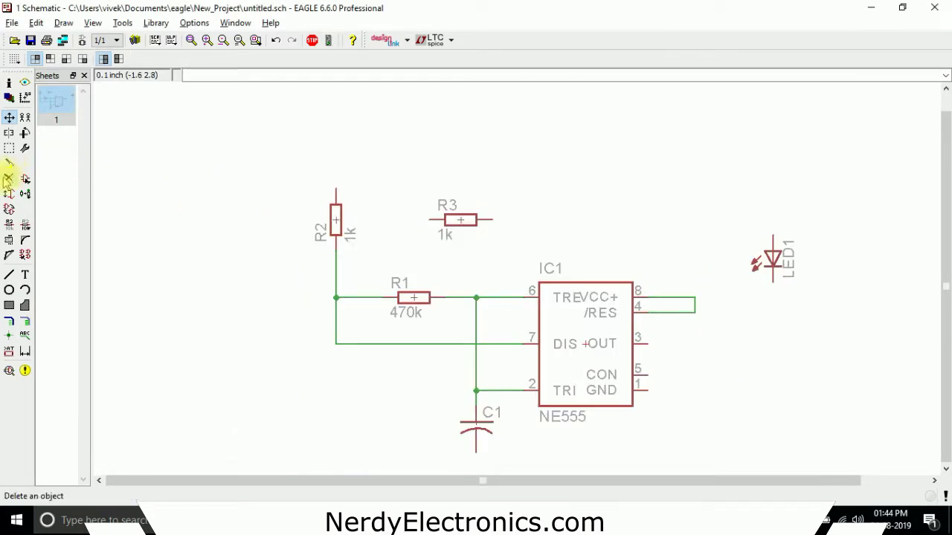
{"action": "left_click", "coordinate": [451, 214]}
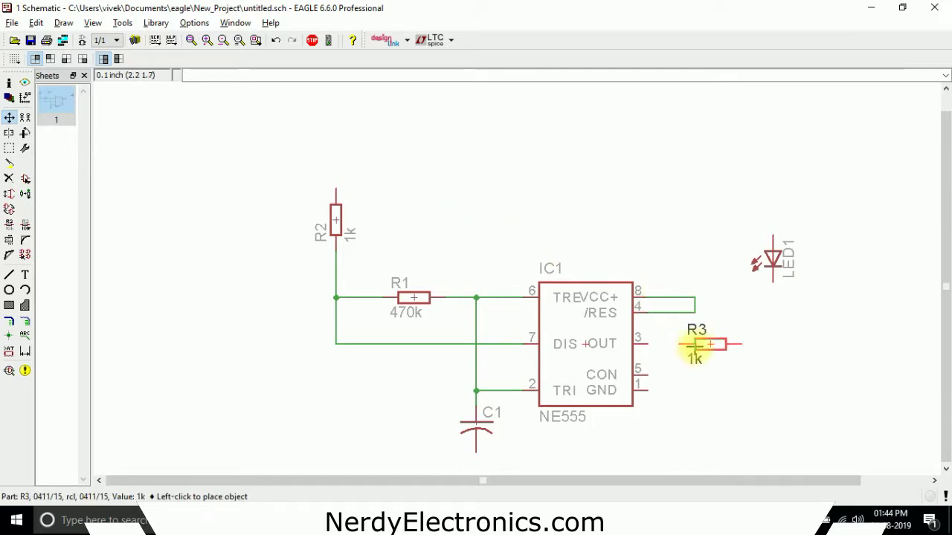
{"action": "left_click", "coordinate": [740, 344]}
{"action": "left_click", "coordinate": [769, 259]}
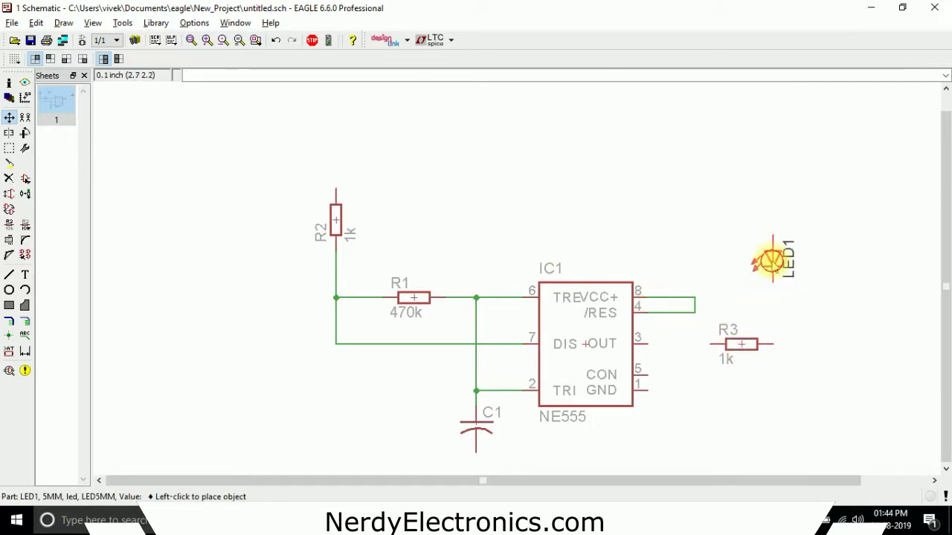
{"action": "left_click", "coordinate": [789, 385]}
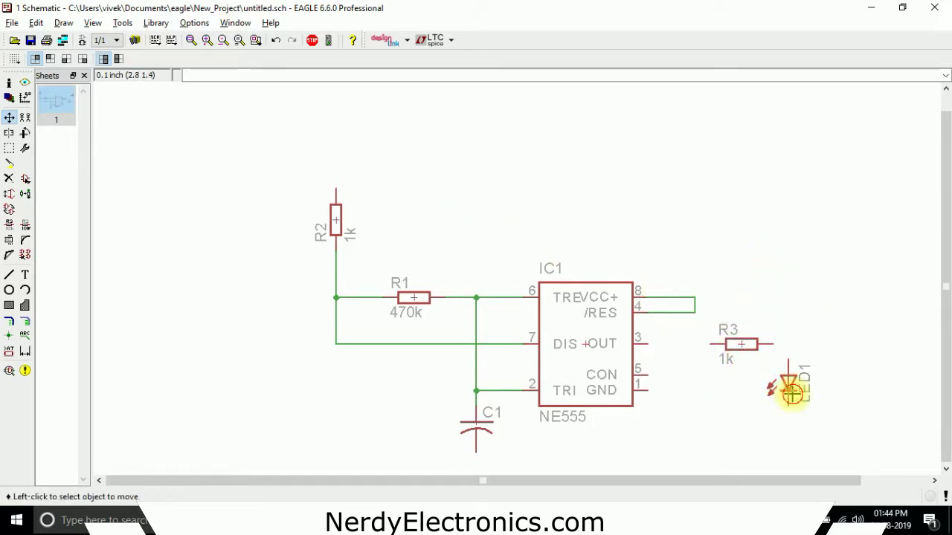
Draw nets from timer pin 3 to R3's left end and from R3's right end to LED1's upper pin.
{"action": "left_click", "coordinate": [25, 322]}
{"action": "left_click", "coordinate": [647, 343]}
{"action": "left_click", "coordinate": [709, 343]}
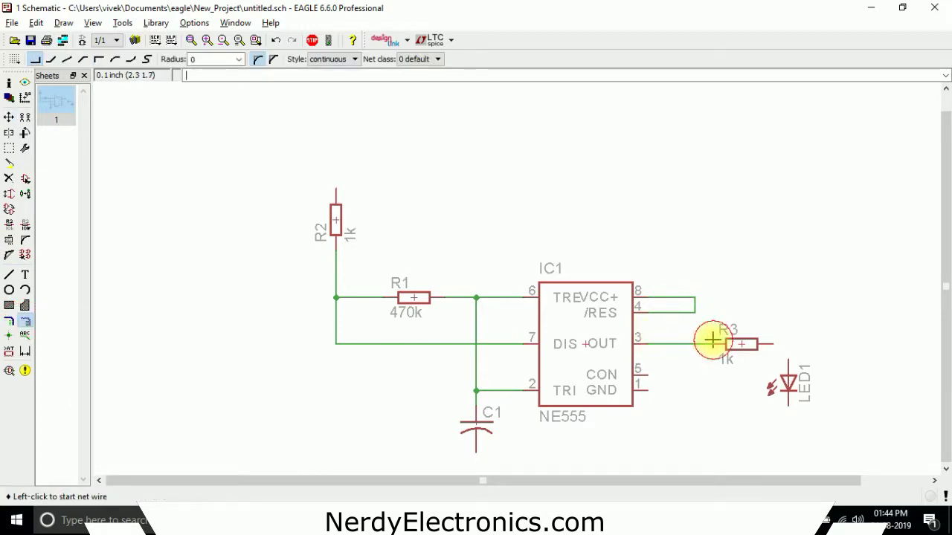
{"action": "left_click", "coordinate": [789, 363]}
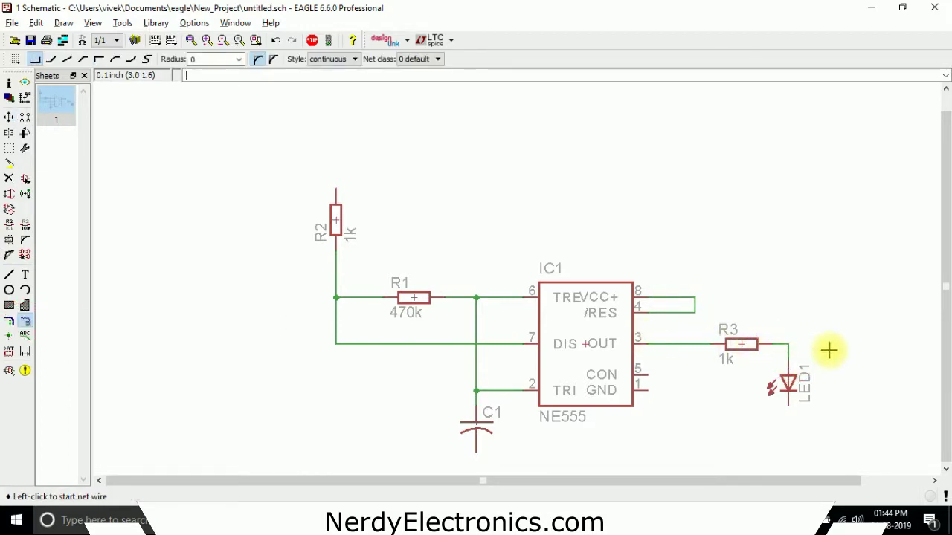
Check the supply connections in the reference image and open the supply1 library in the schematic's add-part list.
{"action": "key", "text": "alt+Tab"}
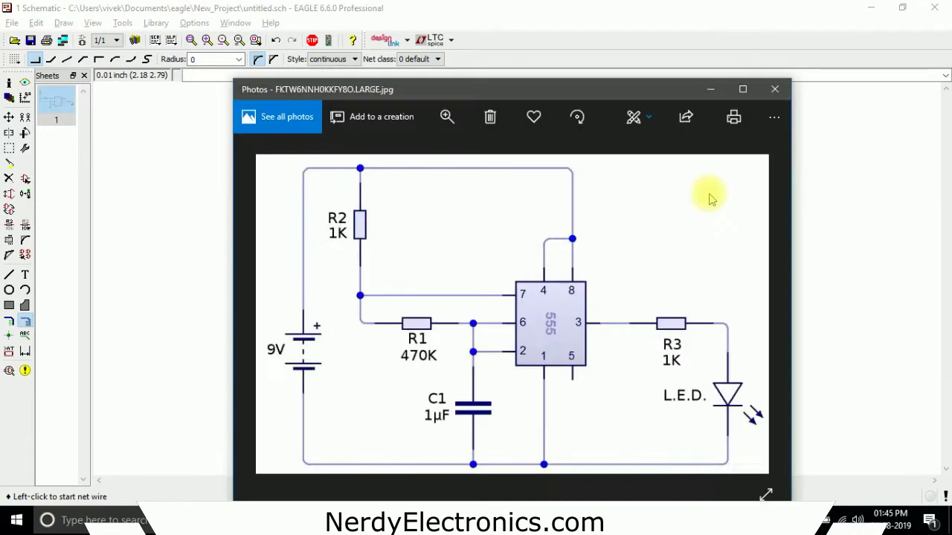
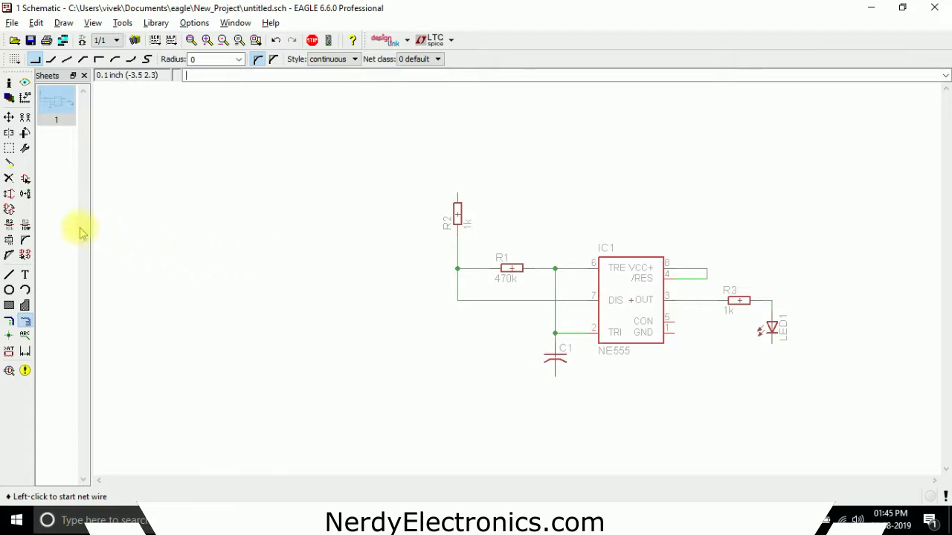
{"action": "left_click", "coordinate": [26, 178]}
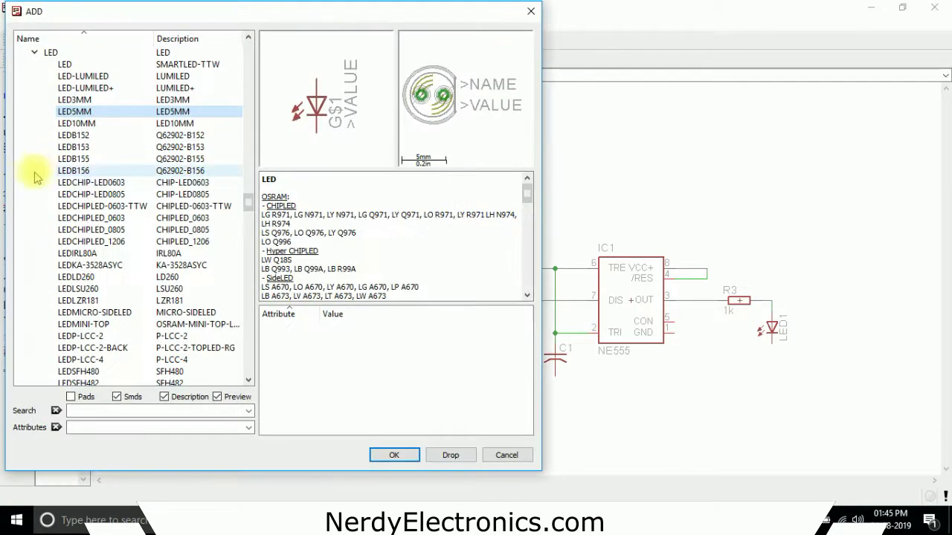
{"action": "left_click", "coordinate": [34, 53]}
{"action": "scroll", "coordinate": [37, 134], "scroll_direction": "up", "scroll_amount": 20}
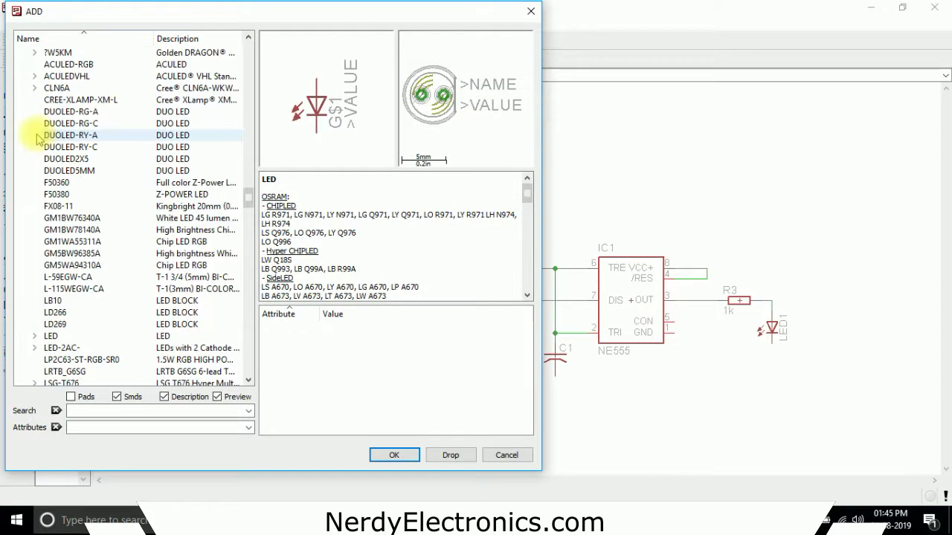
{"action": "double_click", "coordinate": [34, 243]}
{"action": "scroll", "coordinate": [41, 238], "scroll_direction": "down", "scroll_amount": 20}
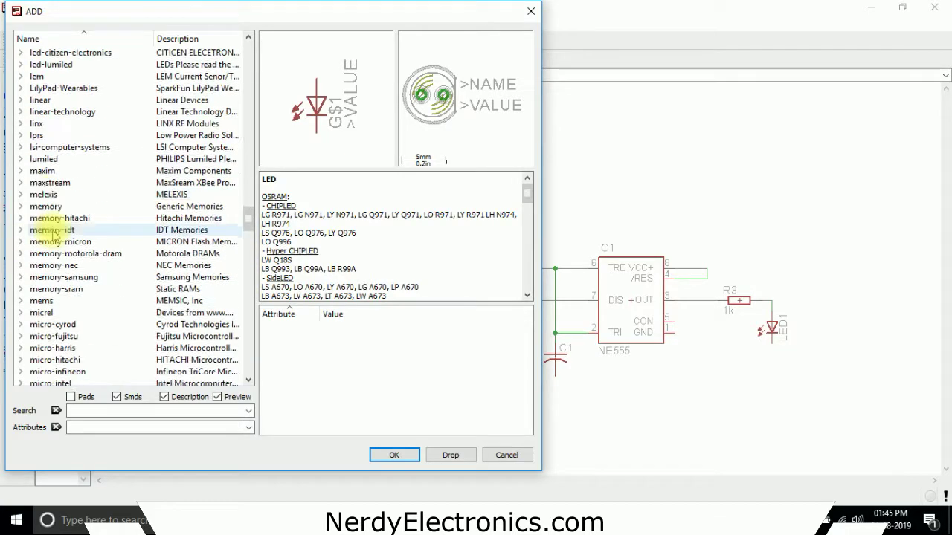
{"action": "scroll", "coordinate": [50, 235], "scroll_direction": "down", "scroll_amount": 6}
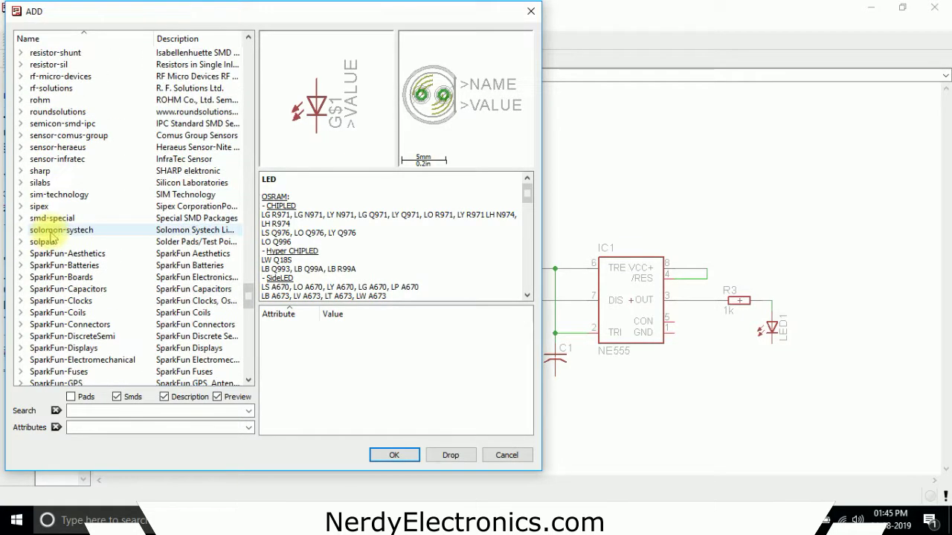
{"action": "scroll", "coordinate": [33, 198], "scroll_direction": "down", "scroll_amount": 13}
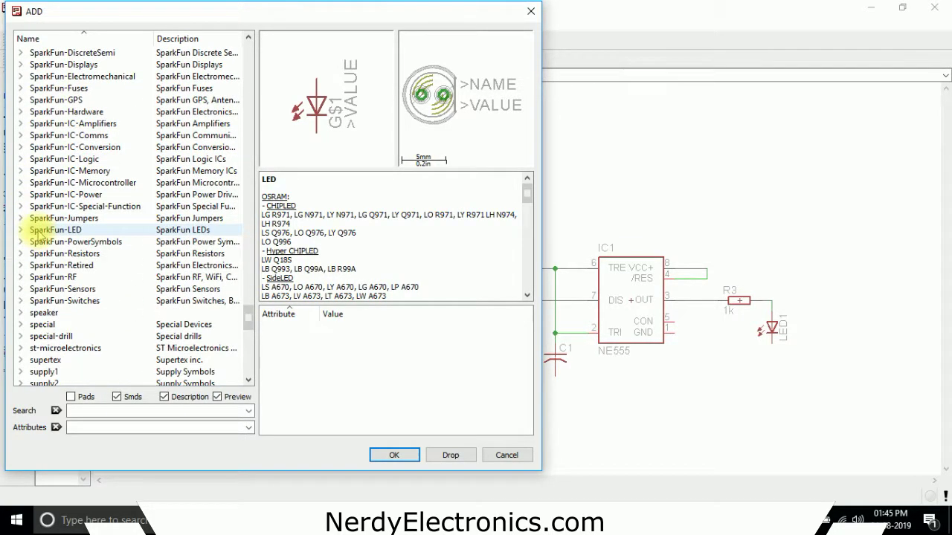
{"action": "scroll", "coordinate": [40, 237], "scroll_direction": "down", "scroll_amount": 2}
{"action": "scroll", "coordinate": [34, 234], "scroll_direction": "up", "scroll_amount": 1}
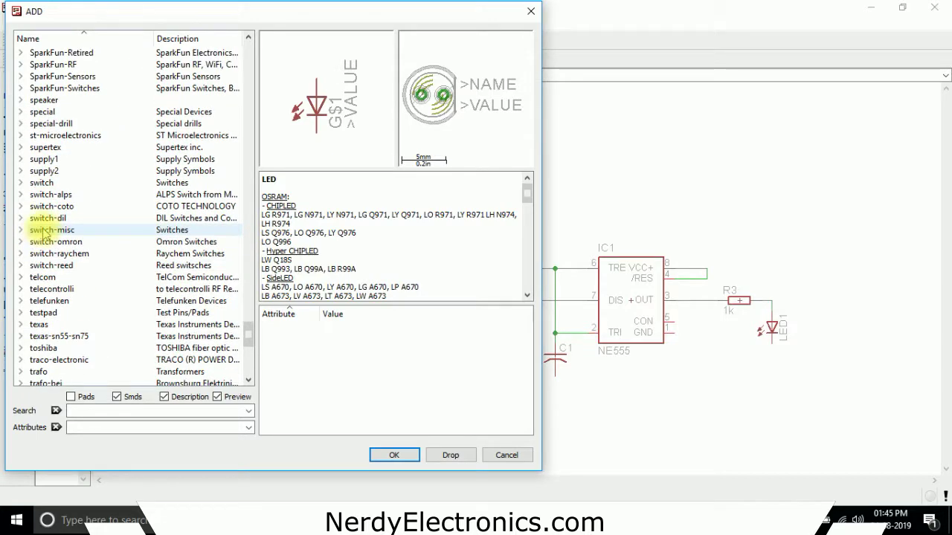
{"action": "left_click", "coordinate": [20, 158]}
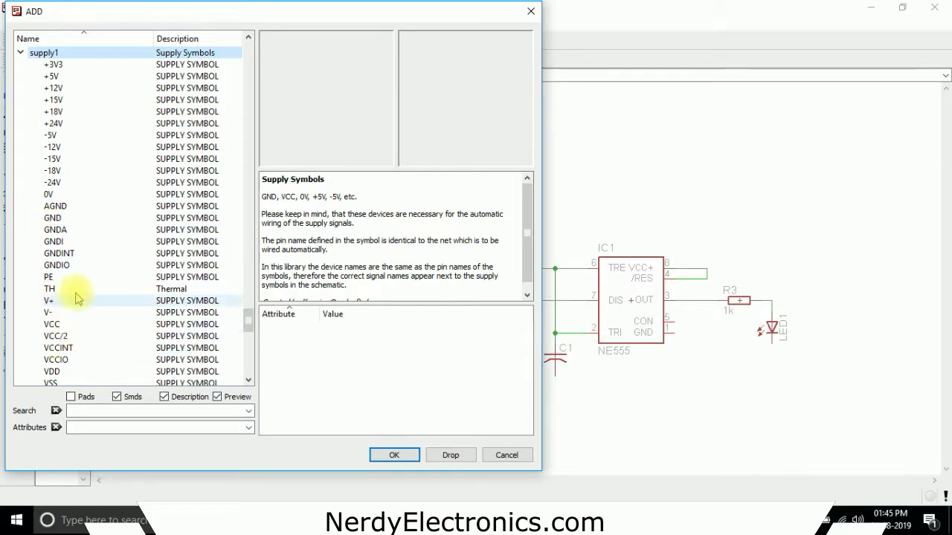
Place a +5V supply symbol from supply1 above R2 and leave the Add command.
{"action": "left_click", "coordinate": [64, 82]}
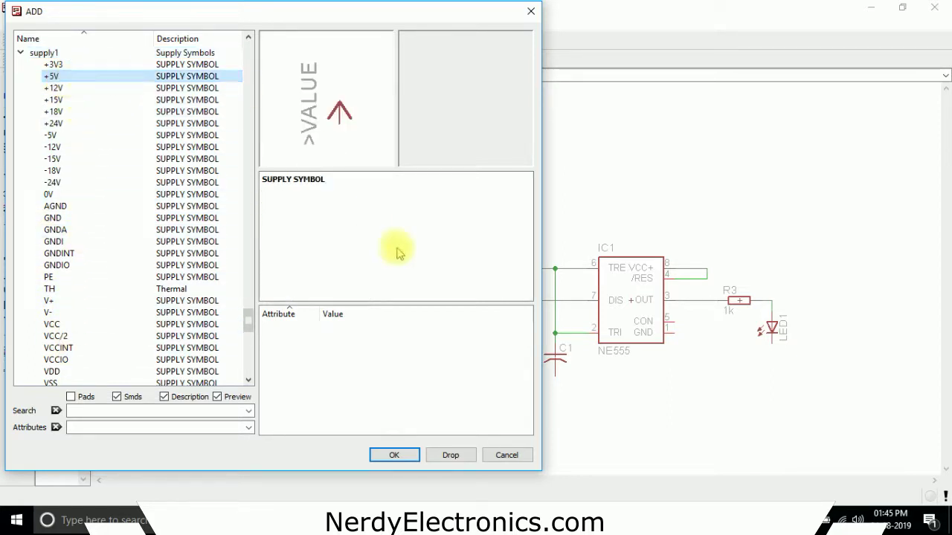
{"action": "left_click", "coordinate": [393, 456]}
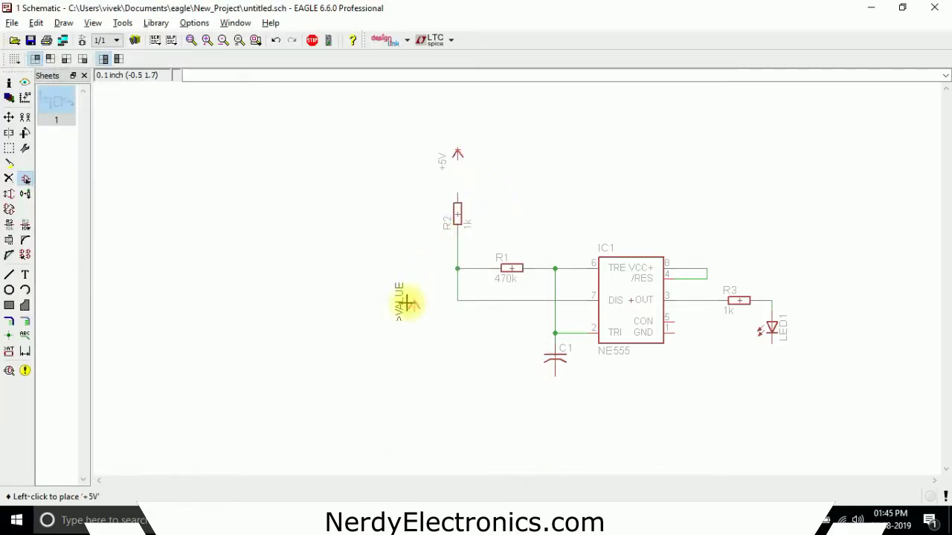
{"action": "key", "text": "Escape"}
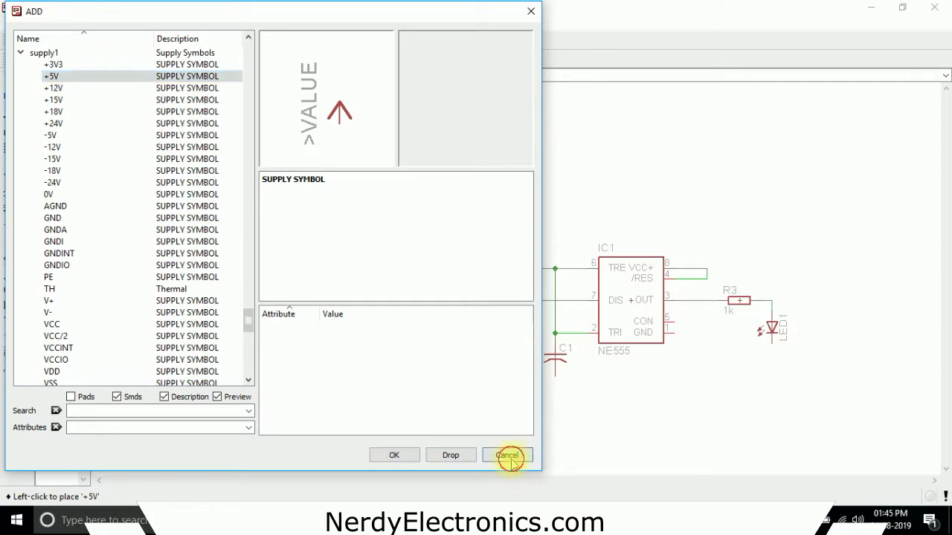
{"action": "left_click", "coordinate": [507, 455]}
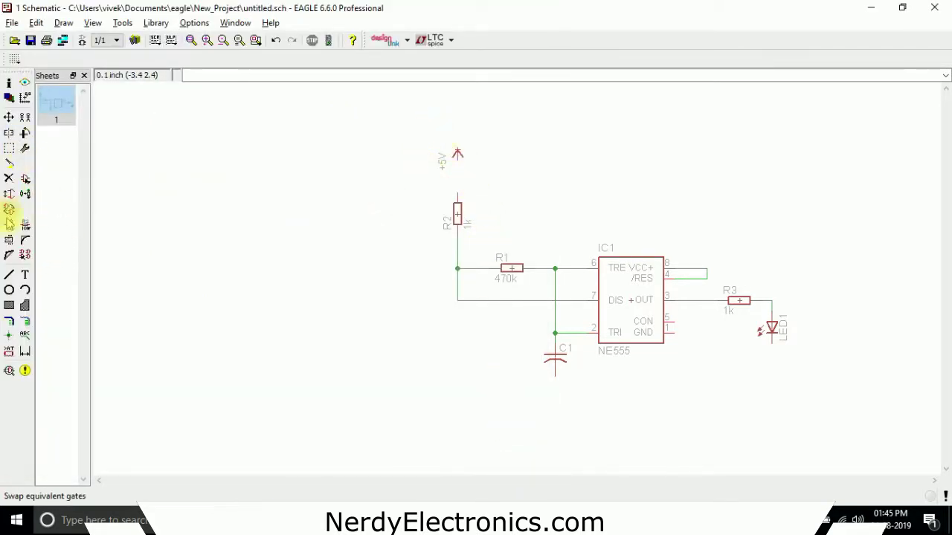
Draw a net from the +5V symbol down to R2's upper pin.
{"action": "left_click", "coordinate": [30, 321]}
{"action": "left_click", "coordinate": [458, 155]}
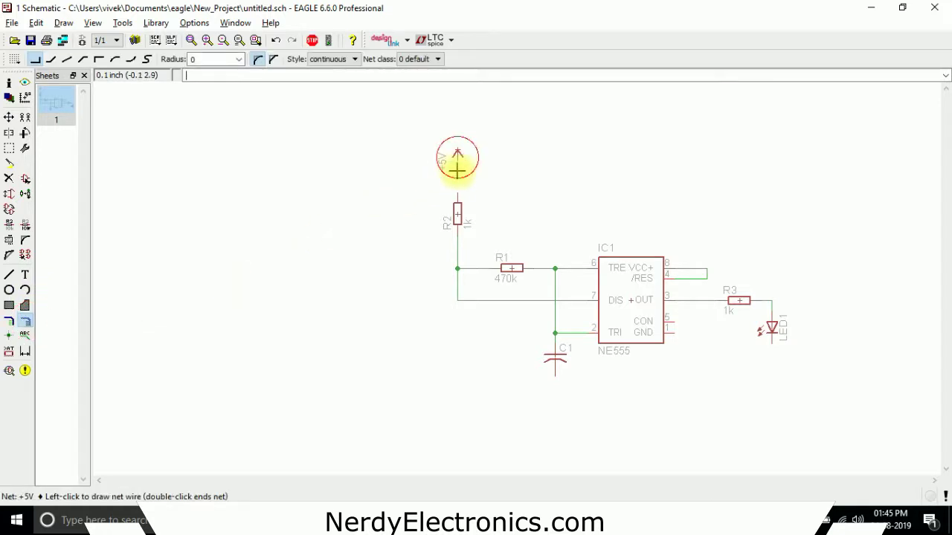
{"action": "left_click", "coordinate": [457, 195]}
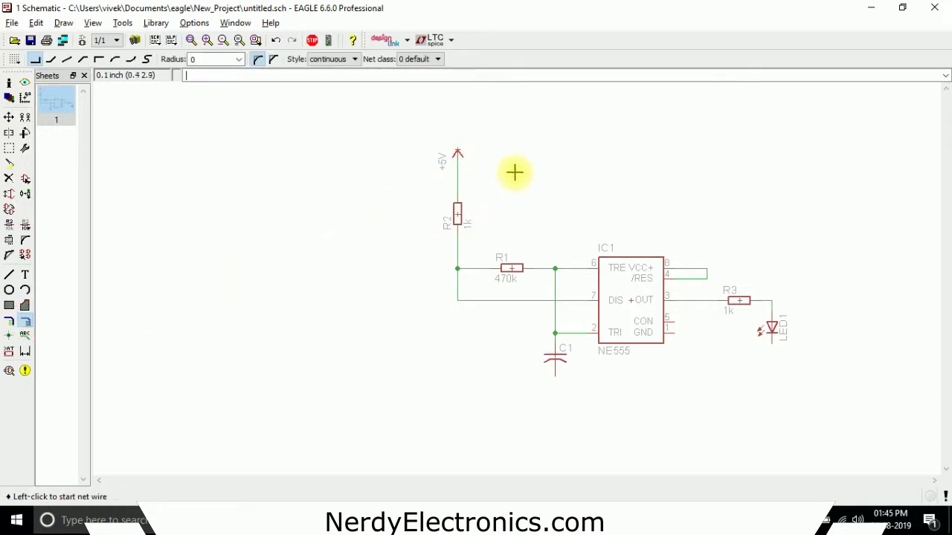
{"action": "scroll", "coordinate": [478, 140], "scroll_direction": "up", "scroll_amount": 3}
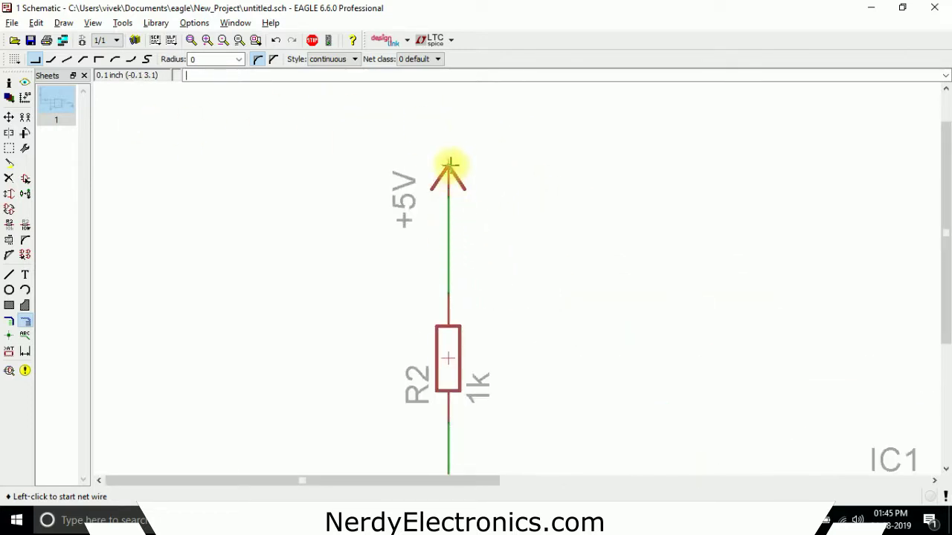
{"action": "scroll", "coordinate": [320, 155], "scroll_direction": "down", "scroll_amount": 4}
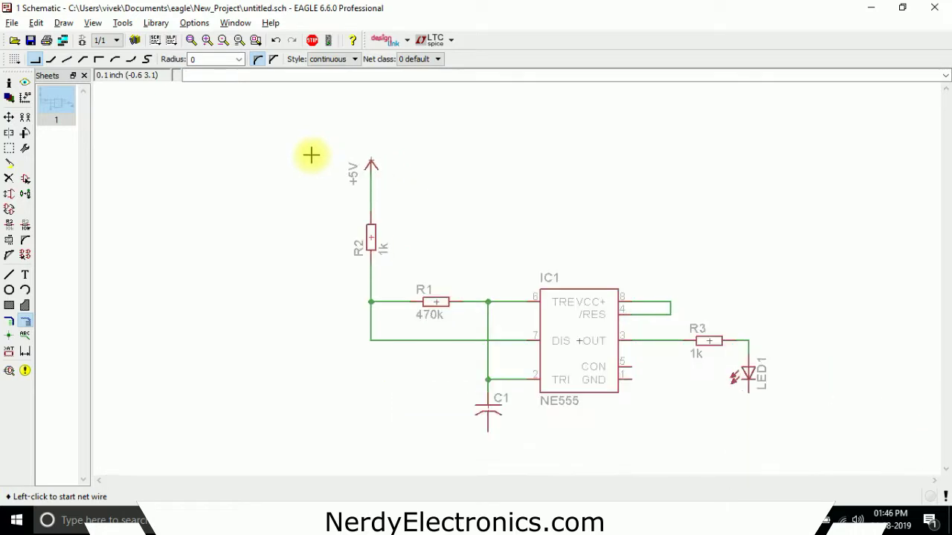
Copy the +5V symbol and place the copy above the net loop joining timer pins 8 and 4.
{"action": "left_click", "coordinate": [24, 117]}
{"action": "left_click", "coordinate": [372, 160]}
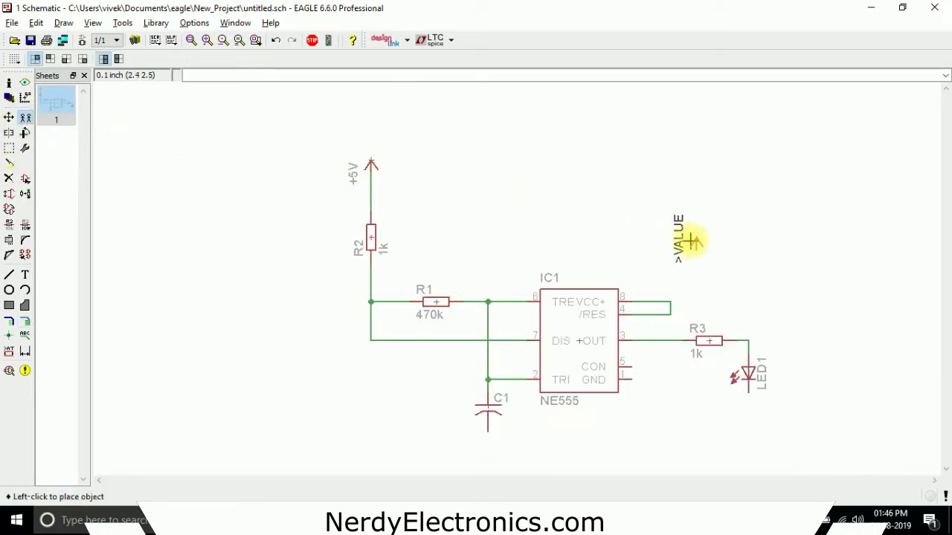
{"action": "left_click", "coordinate": [670, 242]}
Following the reference image, wire the second +5V symbol to the pin 8 and 4 net and merge that net into +5V.
{"action": "left_click", "coordinate": [559, 520]}
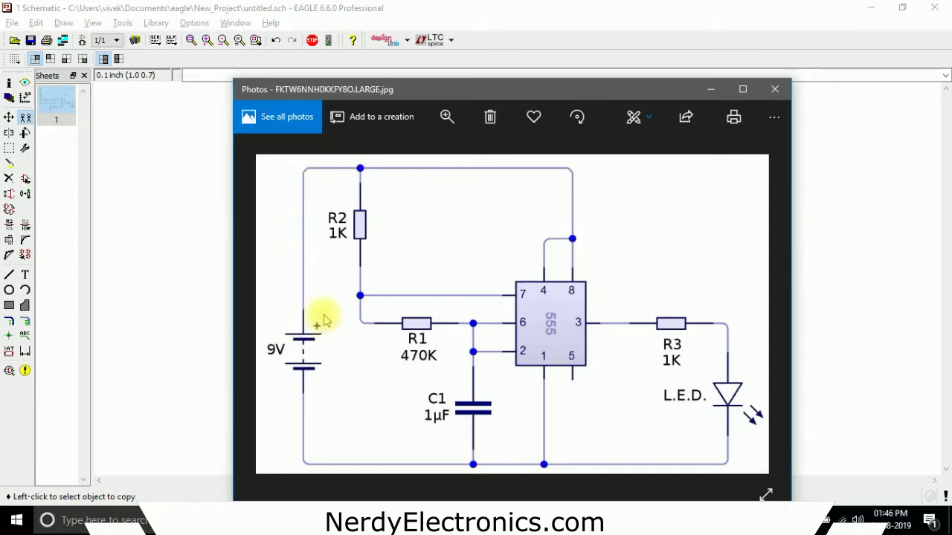
{"action": "key", "text": "alt+Tab"}
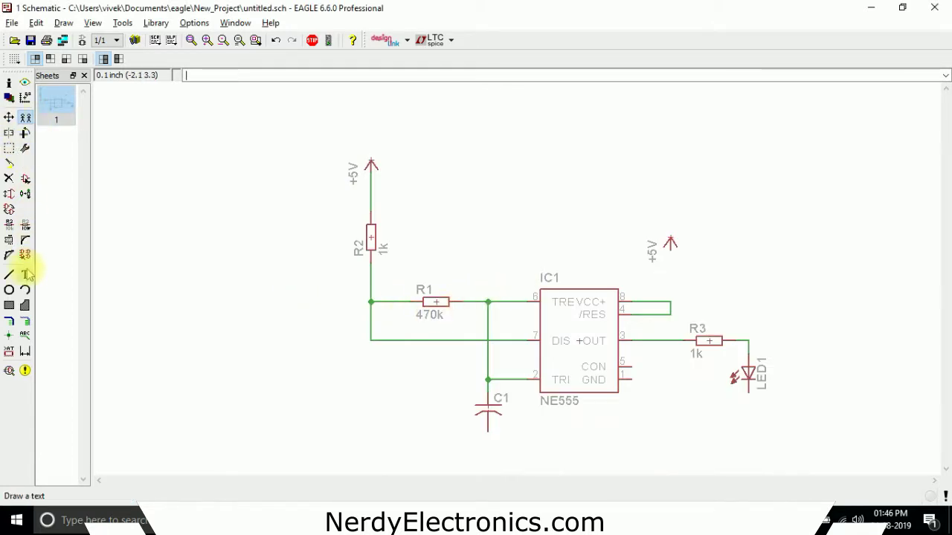
{"action": "left_click", "coordinate": [25, 320]}
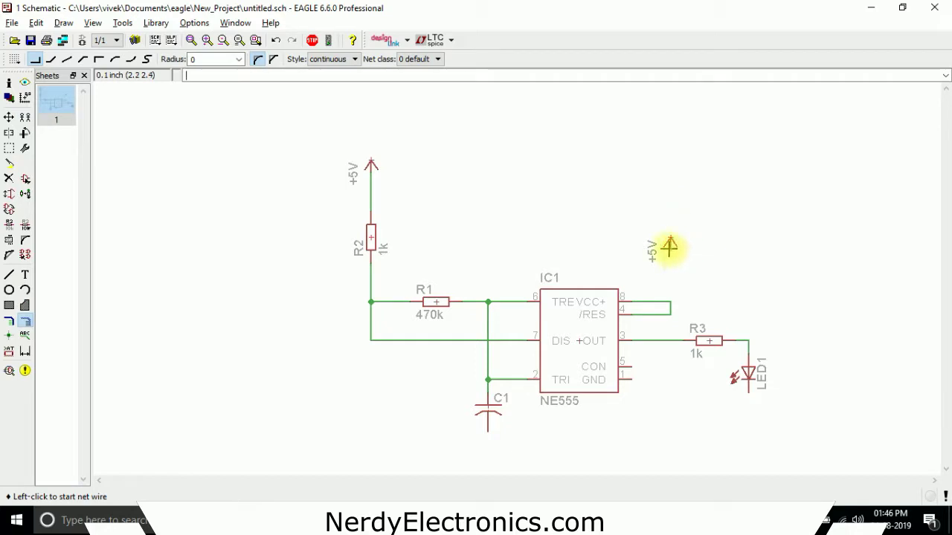
{"action": "left_click", "coordinate": [670, 249]}
{"action": "left_click", "coordinate": [670, 302]}
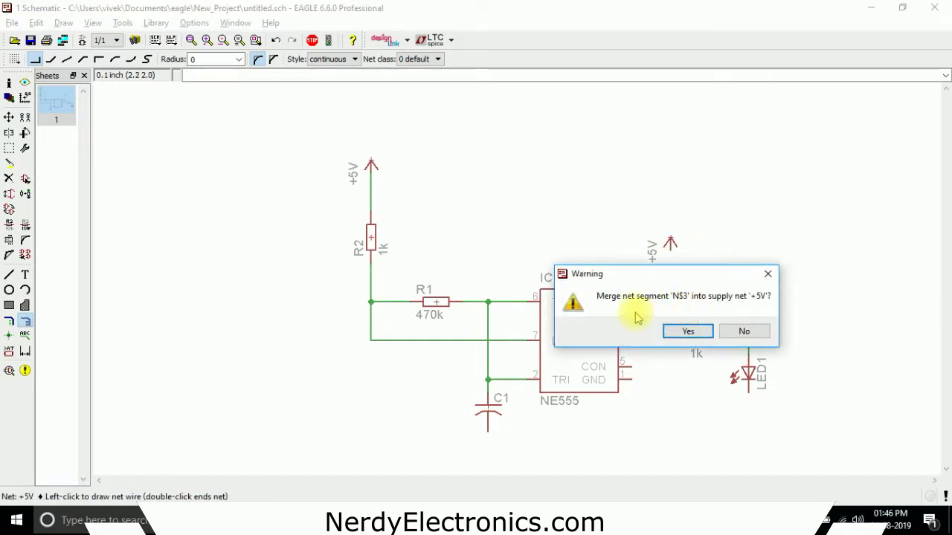
{"action": "left_click_drag", "start_coordinate": [647, 272], "coordinate": [394, 165]}
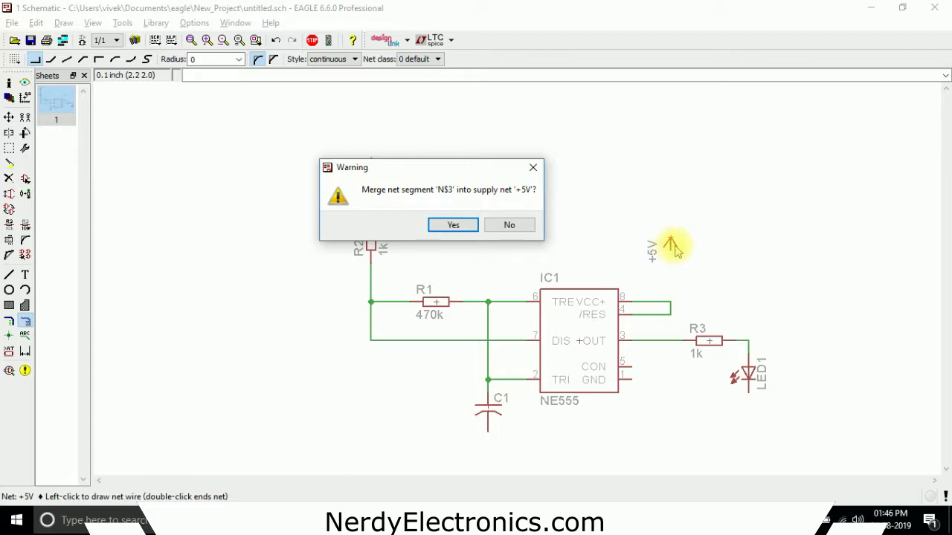
{"action": "left_click", "coordinate": [452, 226]}
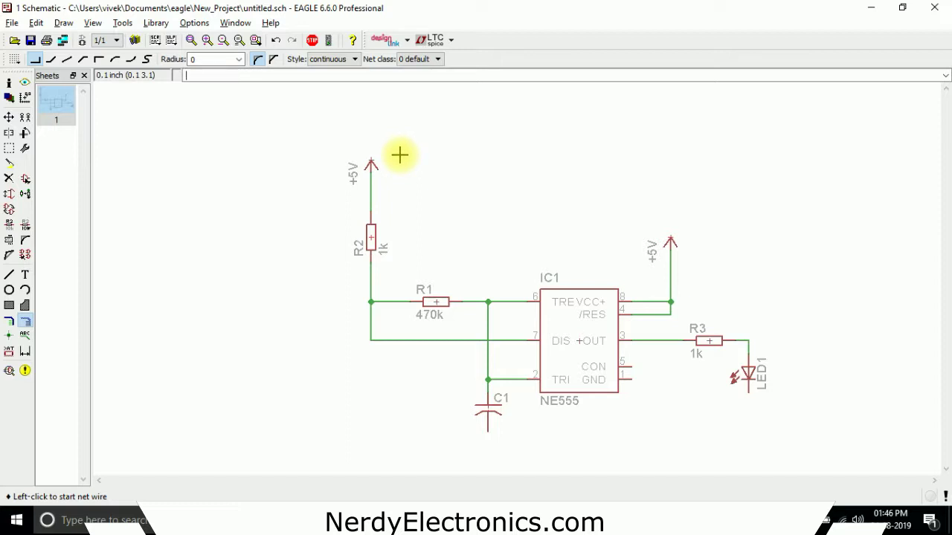
Use Show to highlight the +5V symbol above R2 and the whole +5V net.
{"action": "left_click", "coordinate": [24, 90]}
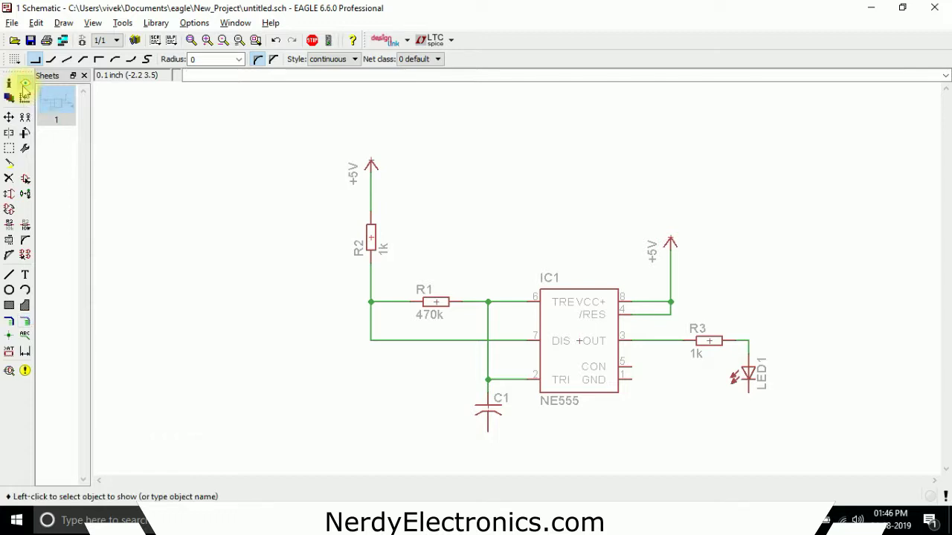
{"action": "left_click", "coordinate": [370, 162]}
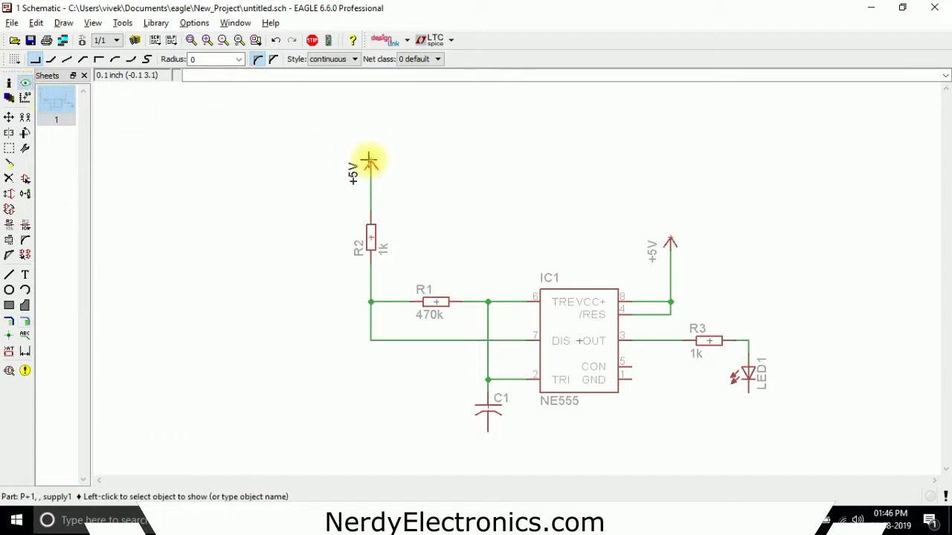
{"action": "left_click", "coordinate": [371, 170]}
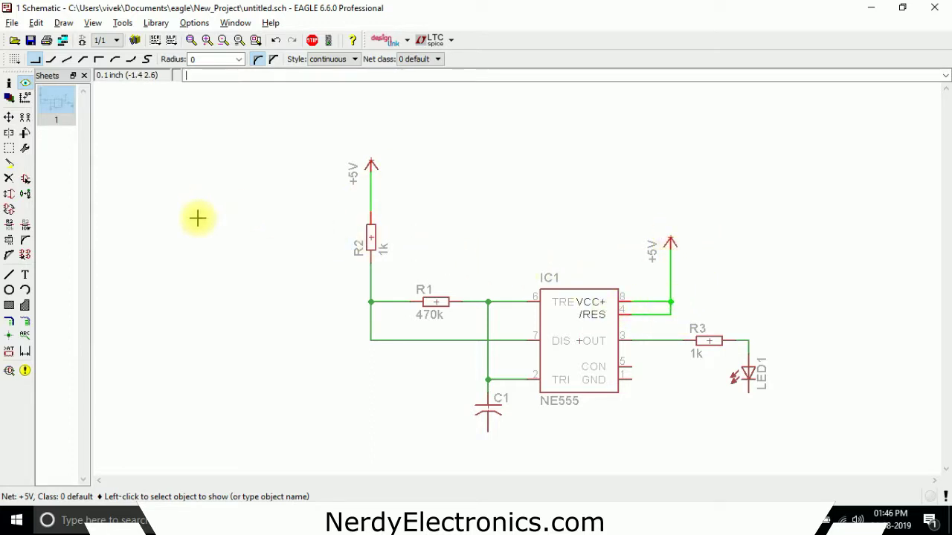
Compare the ground symbols in supply1, place a GND symbol below C1 and check the reference image for the other ground connections.
{"action": "left_click", "coordinate": [26, 186]}
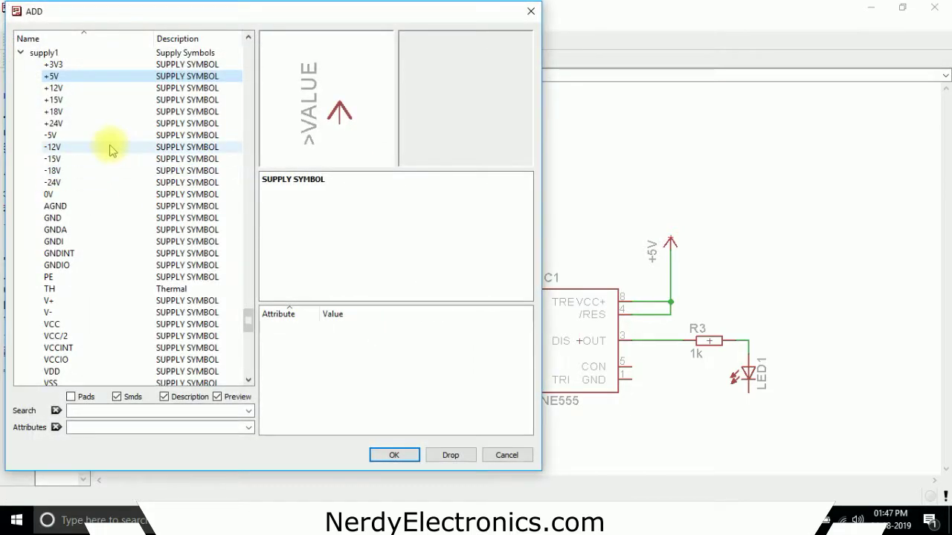
{"action": "left_click", "coordinate": [63, 219]}
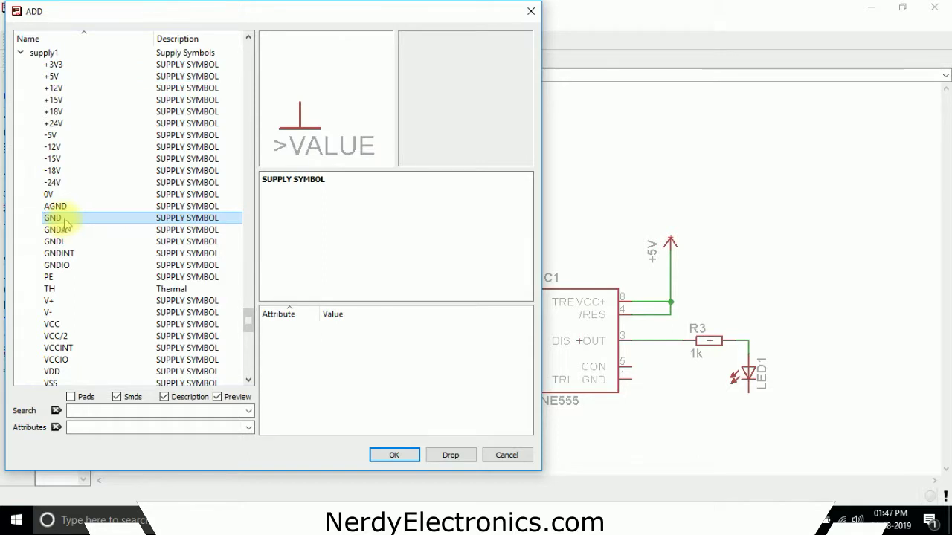
{"action": "left_click", "coordinate": [67, 206]}
{"action": "left_click", "coordinate": [61, 218]}
{"action": "left_click", "coordinate": [65, 230]}
{"action": "left_click", "coordinate": [67, 243]}
{"action": "left_click", "coordinate": [74, 219]}
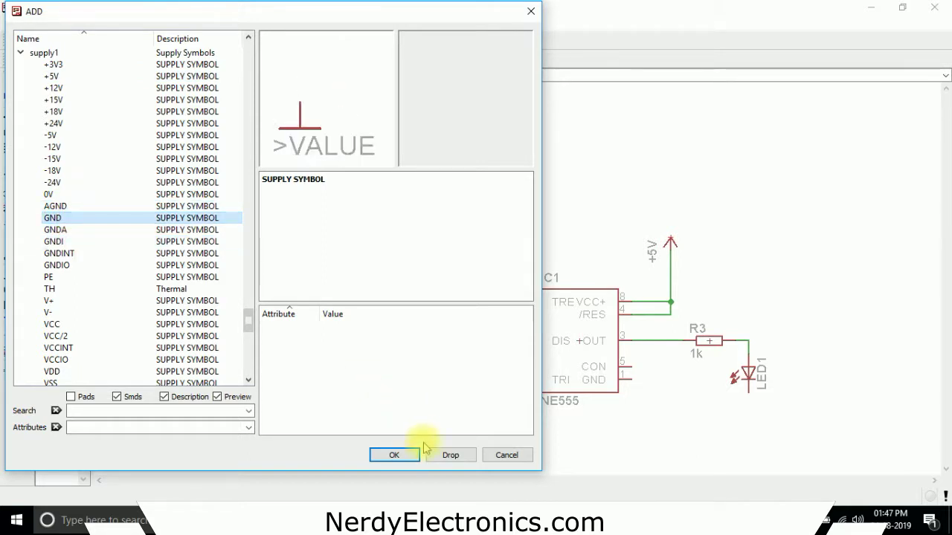
{"action": "left_click", "coordinate": [77, 232]}
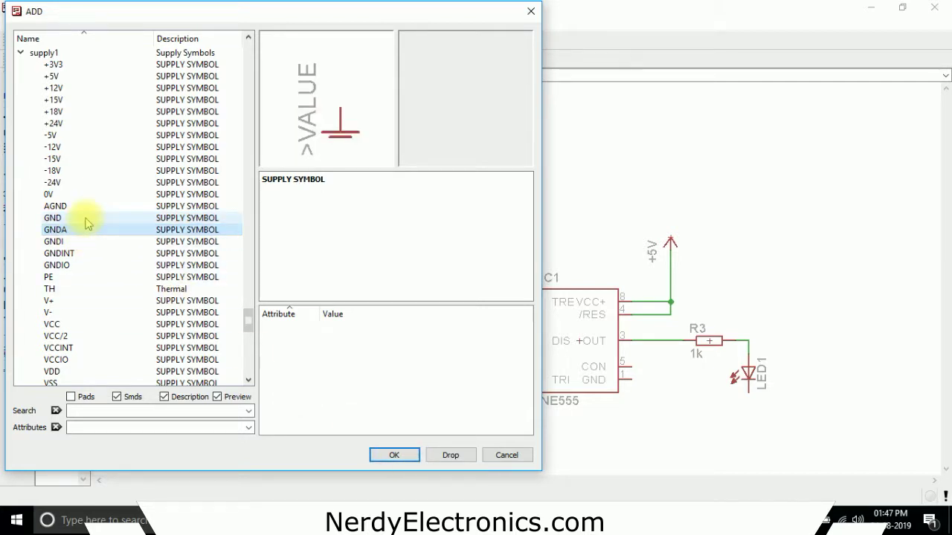
{"action": "left_click", "coordinate": [85, 218]}
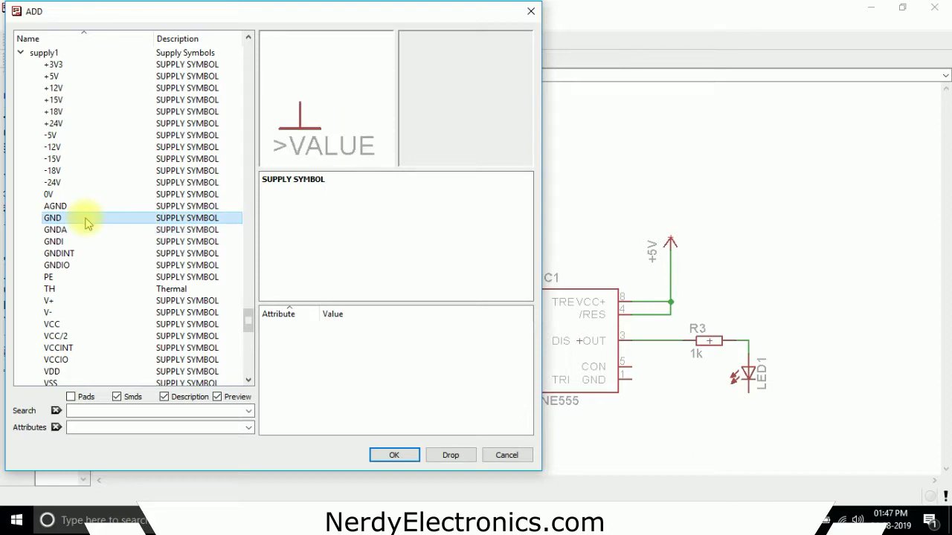
{"action": "left_click", "coordinate": [395, 455]}
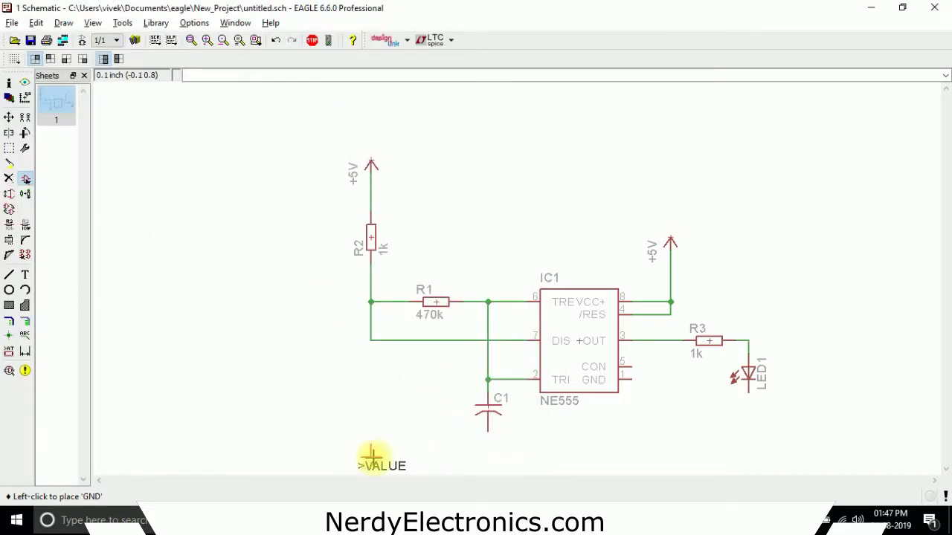
{"action": "left_click", "coordinate": [488, 454]}
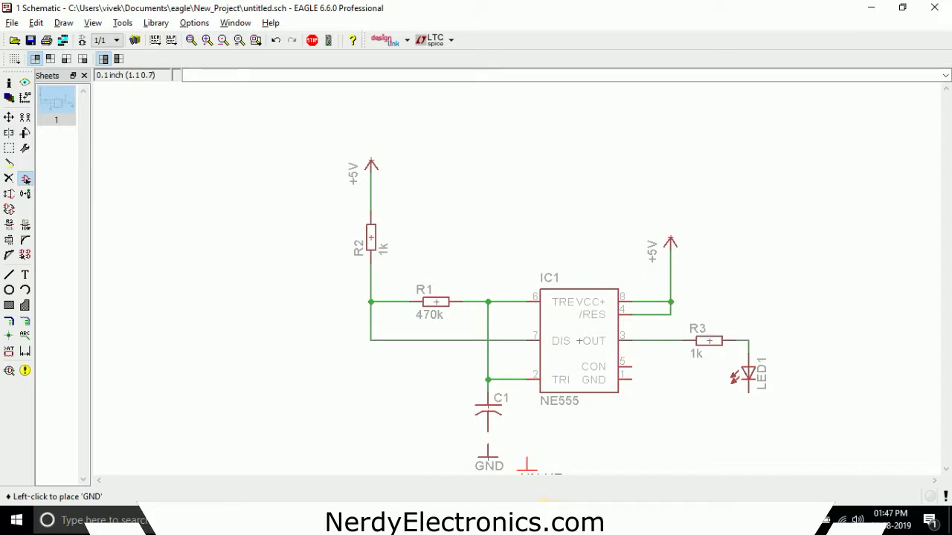
{"action": "key", "text": "alt+Tab"}
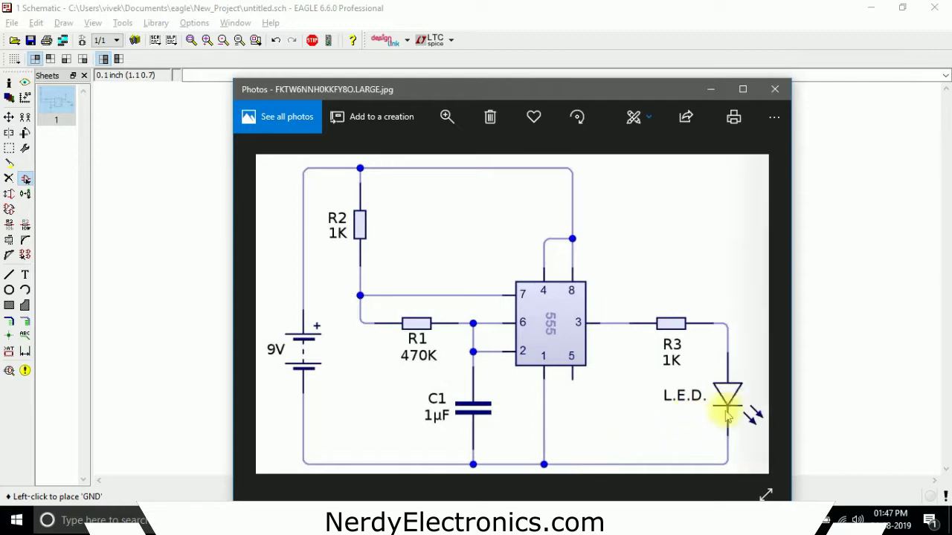
Place two more GND symbols, one below timer pin 1 and one below LED1, level with the GND symbol under C1.
{"action": "key", "text": "alt+Tab"}
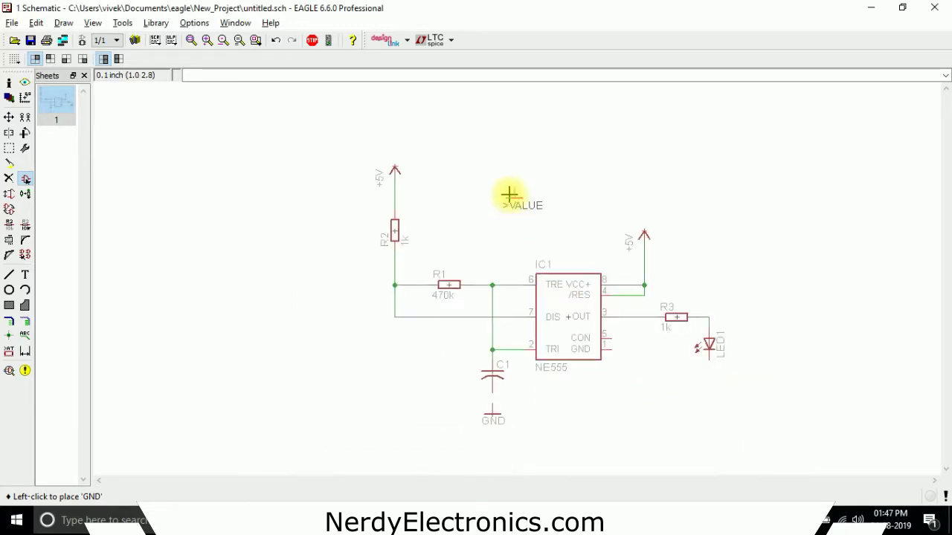
{"action": "scroll", "coordinate": [554, 397], "scroll_direction": "up", "scroll_amount": 4}
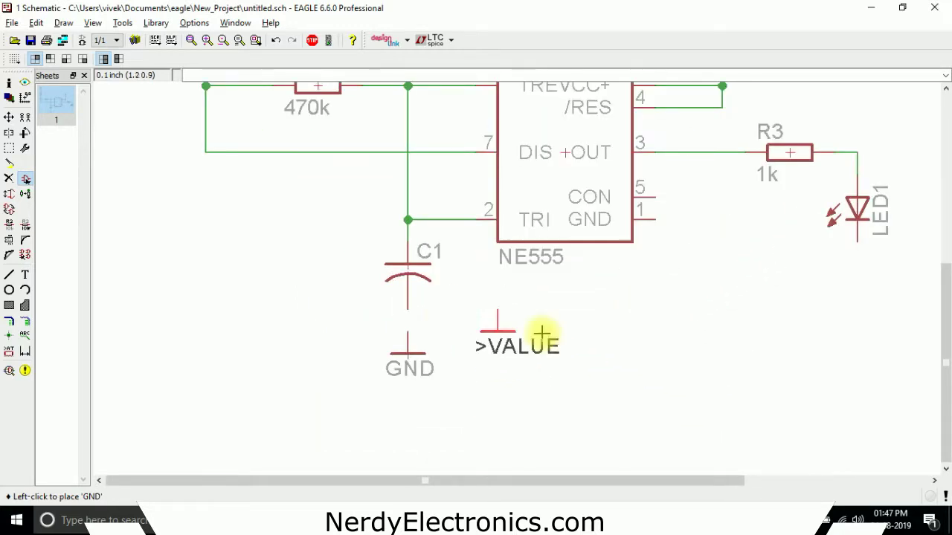
{"action": "left_click", "coordinate": [677, 347]}
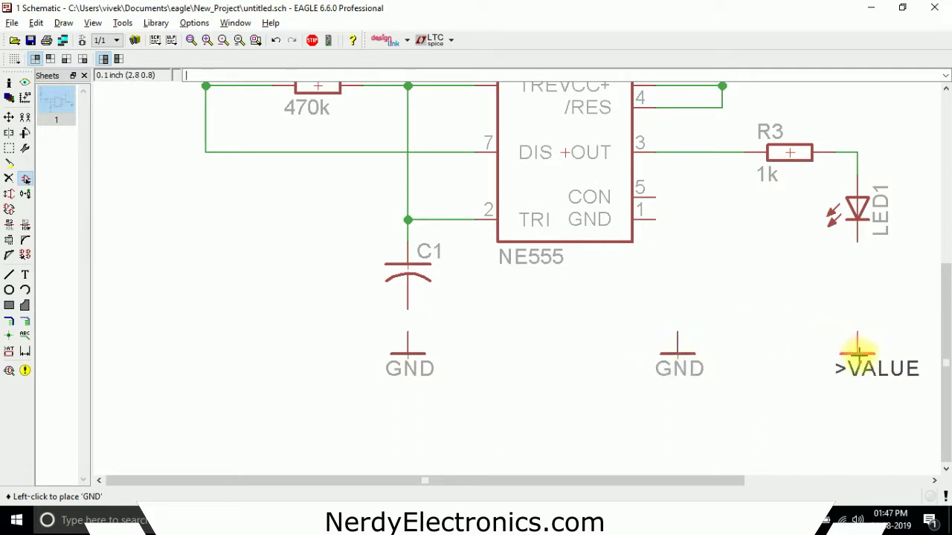
{"action": "left_click", "coordinate": [858, 354]}
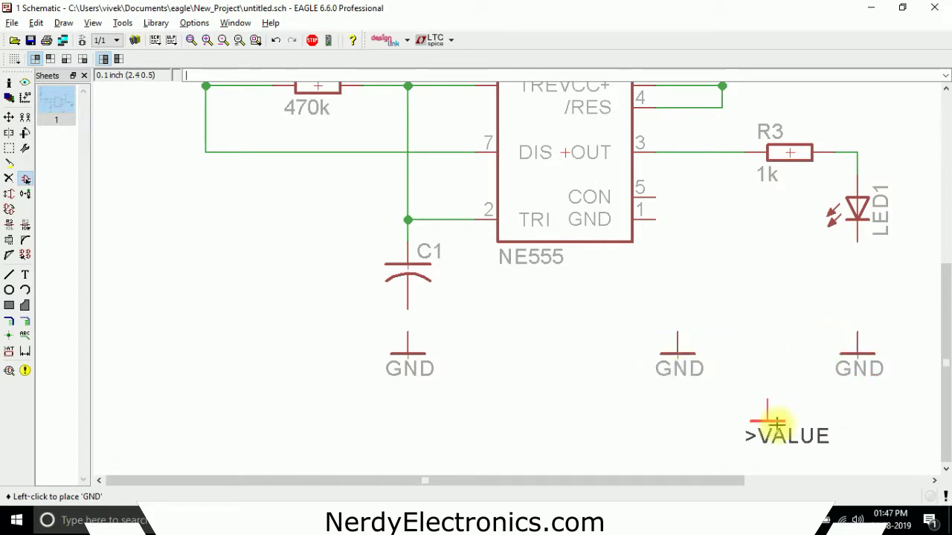
{"action": "key", "text": "Escape"}
{"action": "left_click", "coordinate": [909, 482]}
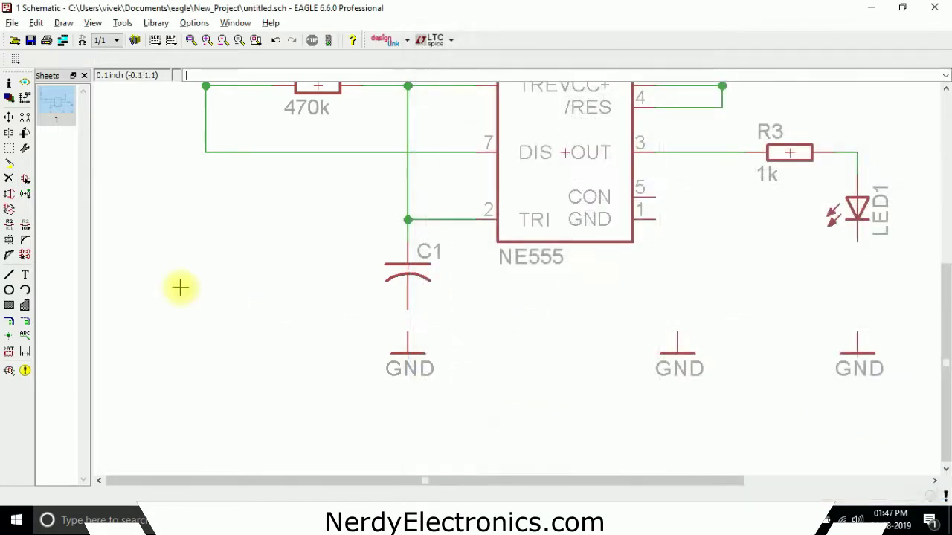
Wire C1's lower pin, timer pin 1 and LED1's cathode to the GND symbols below them with nets.
{"action": "left_click", "coordinate": [26, 322]}
{"action": "left_click", "coordinate": [407, 308]}
{"action": "left_click", "coordinate": [409, 333]}
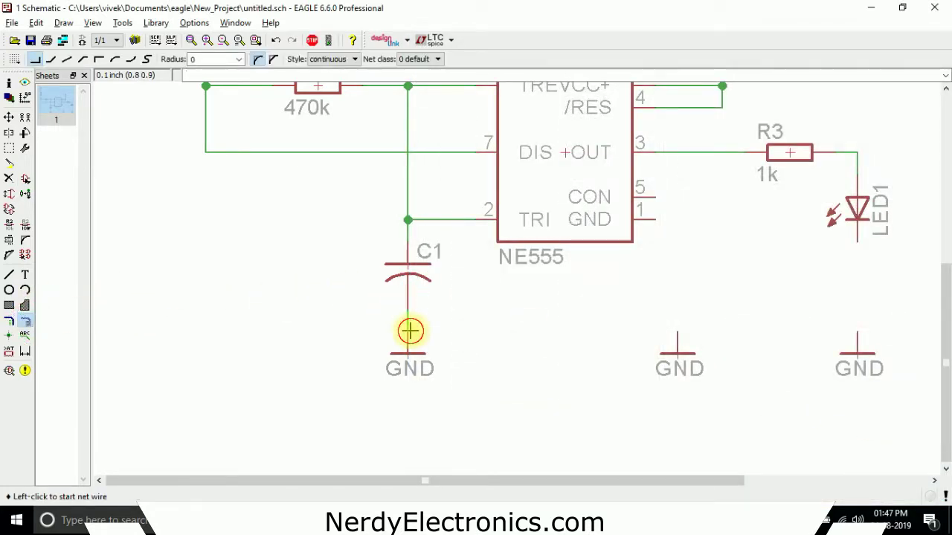
{"action": "left_click", "coordinate": [671, 223]}
{"action": "left_click", "coordinate": [676, 332]}
{"action": "left_click", "coordinate": [858, 235]}
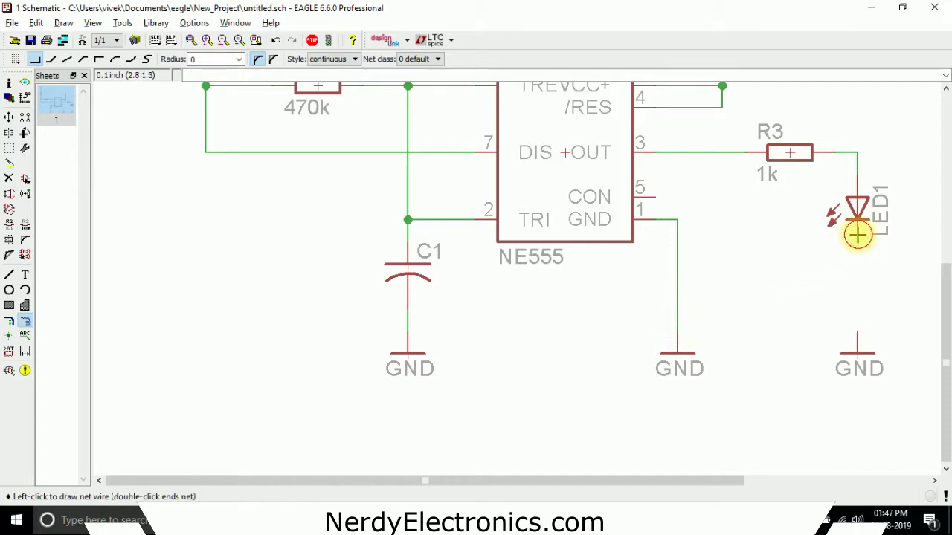
{"action": "left_click", "coordinate": [858, 331]}
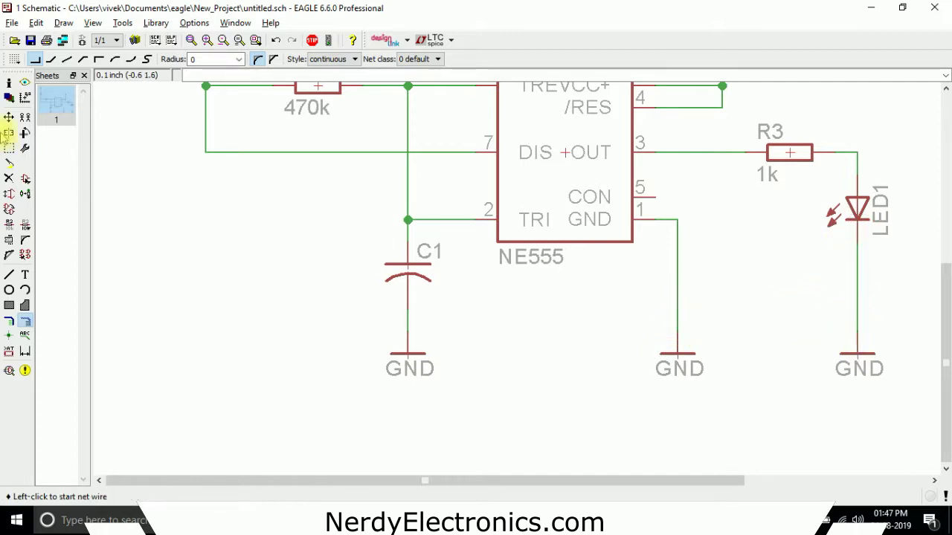
Use Show to highlight the GND net and examine its connections across the whole schematic.
{"action": "left_click", "coordinate": [24, 81]}
{"action": "left_click", "coordinate": [404, 326]}
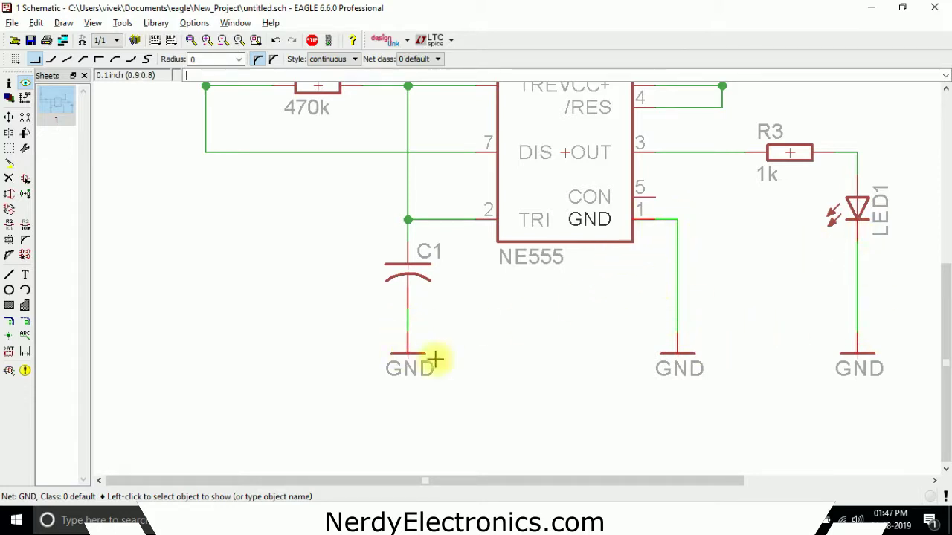
{"action": "scroll", "coordinate": [489, 350], "scroll_direction": "down", "scroll_amount": 2}
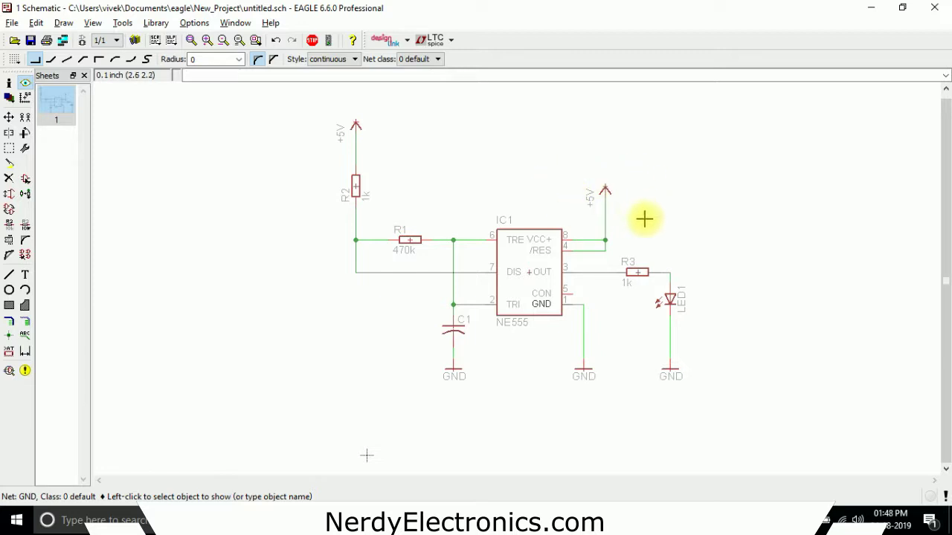
{"action": "scroll", "coordinate": [778, 183], "scroll_direction": "down", "scroll_amount": 2}
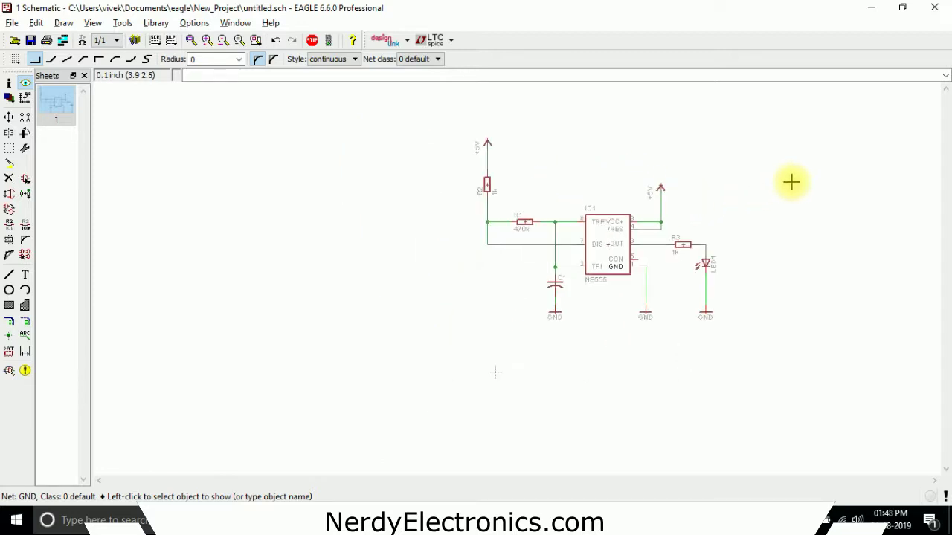
{"action": "scroll", "coordinate": [655, 145], "scroll_direction": "up", "scroll_amount": 1}
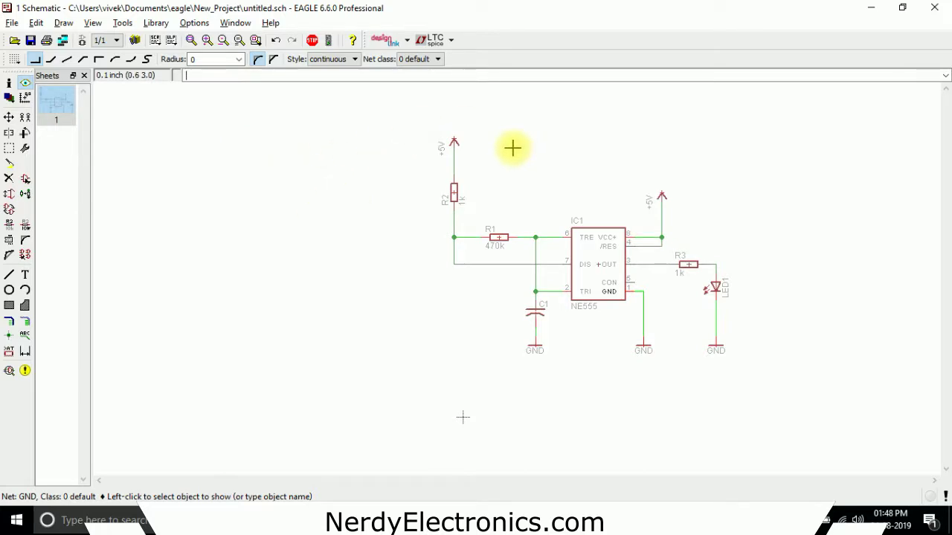
Compare the 78xx and 79xx voltage regulator symbols and packages in the v-reg library.
{"action": "left_click", "coordinate": [26, 178]}
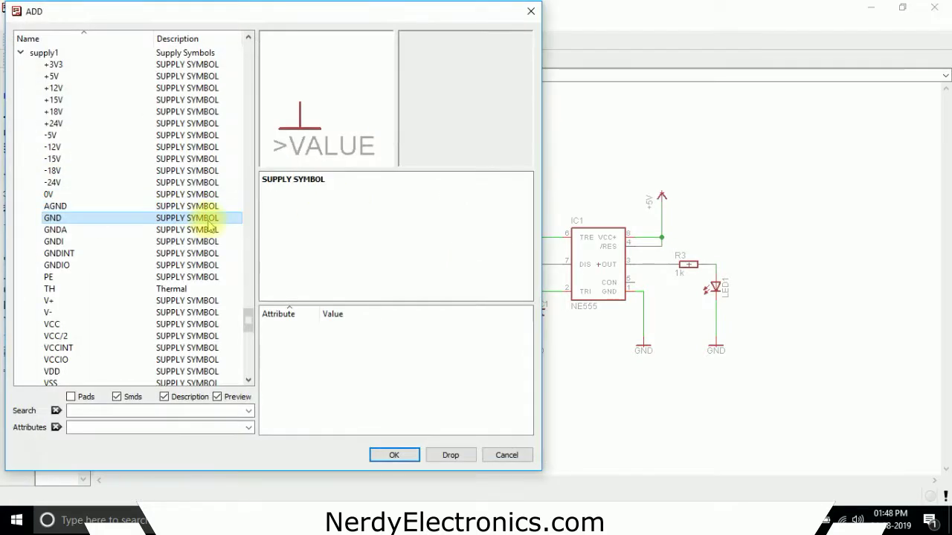
{"action": "left_click", "coordinate": [22, 54]}
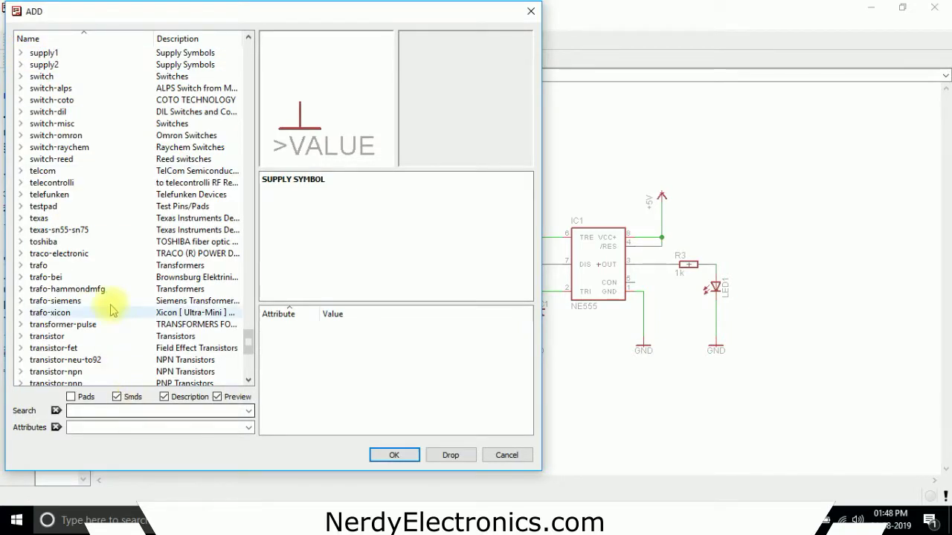
{"action": "scroll", "coordinate": [74, 250], "scroll_direction": "down", "scroll_amount": 7}
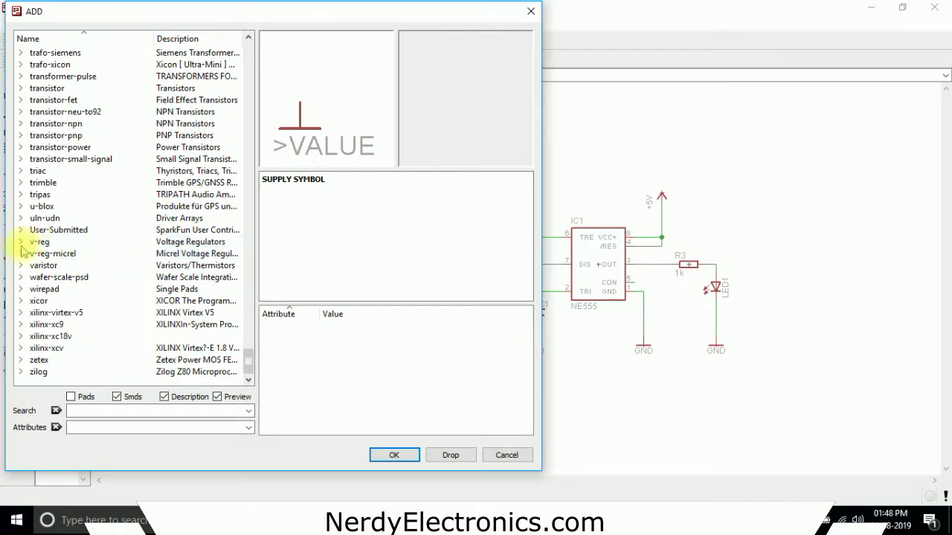
{"action": "left_click", "coordinate": [20, 243]}
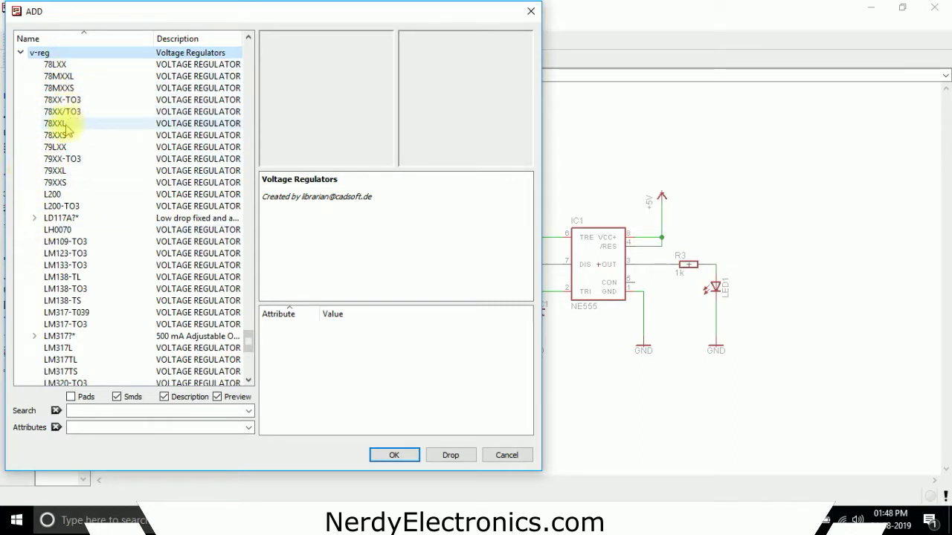
{"action": "left_click", "coordinate": [56, 64]}
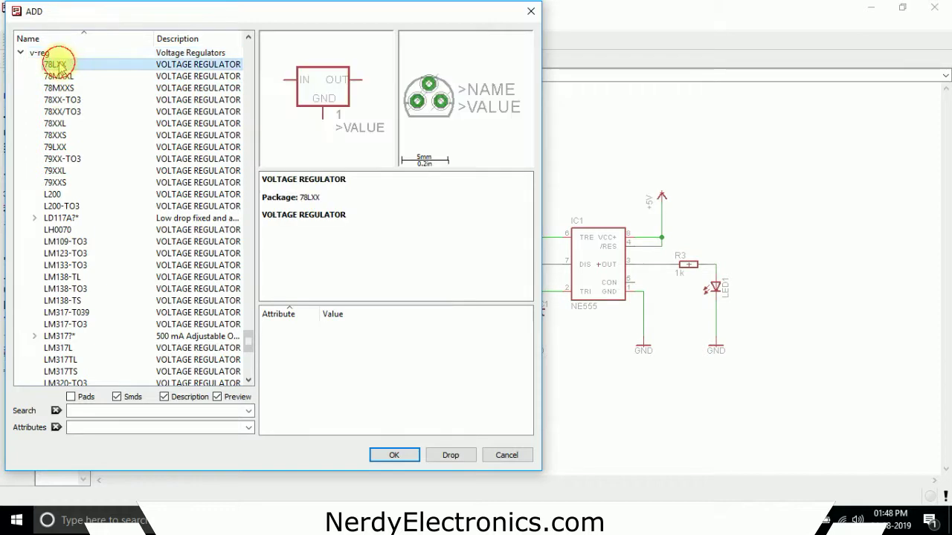
{"action": "left_click", "coordinate": [58, 77]}
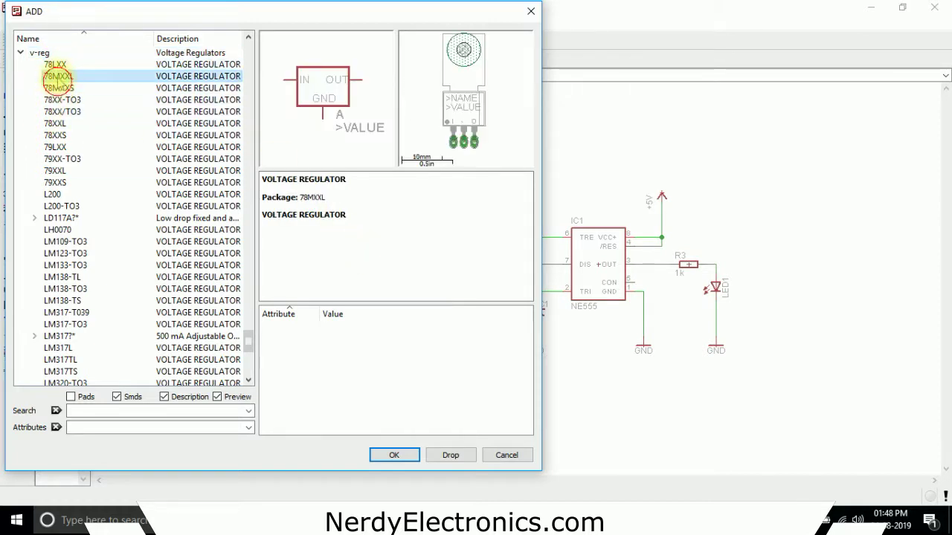
{"action": "left_click", "coordinate": [59, 88]}
{"action": "left_click", "coordinate": [61, 77]}
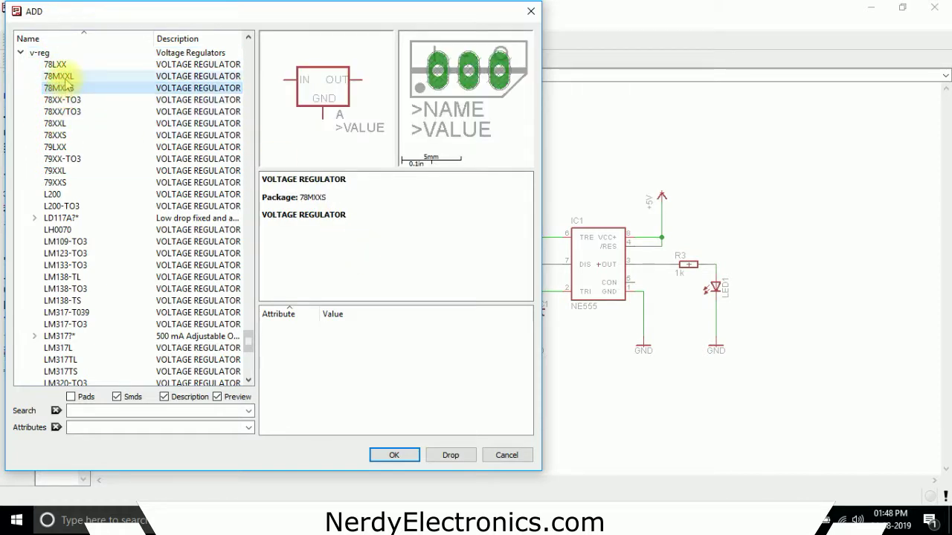
{"action": "left_click", "coordinate": [62, 100]}
{"action": "left_click", "coordinate": [62, 111]}
{"action": "left_click", "coordinate": [55, 136]}
{"action": "left_click", "coordinate": [61, 160]}
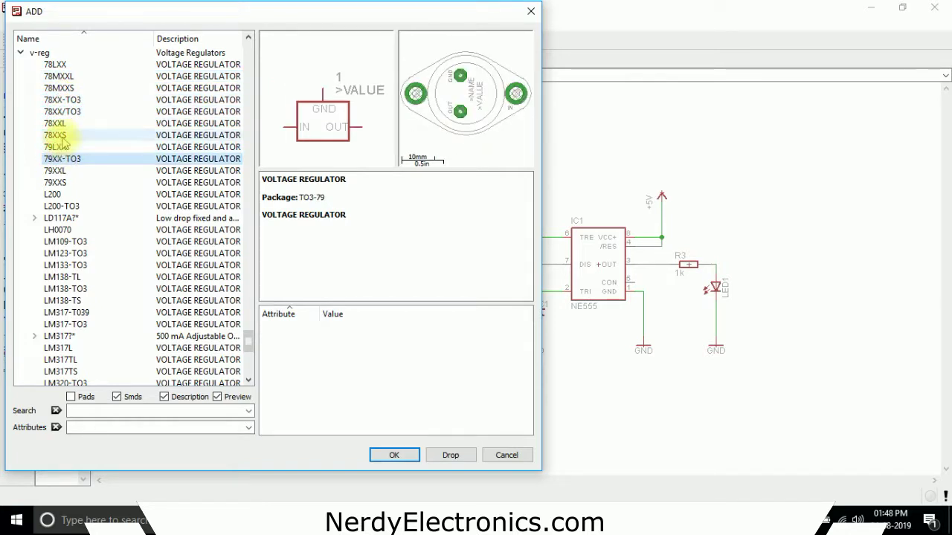
Add a 78XXS voltage regulator from the v-reg library in the empty area on the +5V symbol side of R2.
{"action": "left_click", "coordinate": [73, 136]}
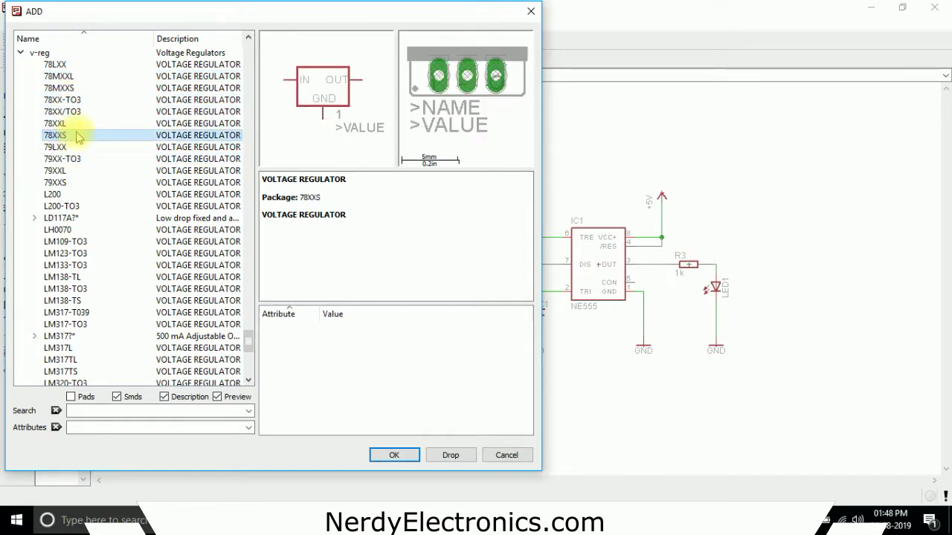
{"action": "left_click", "coordinate": [399, 452]}
{"action": "left_click", "coordinate": [246, 157]}
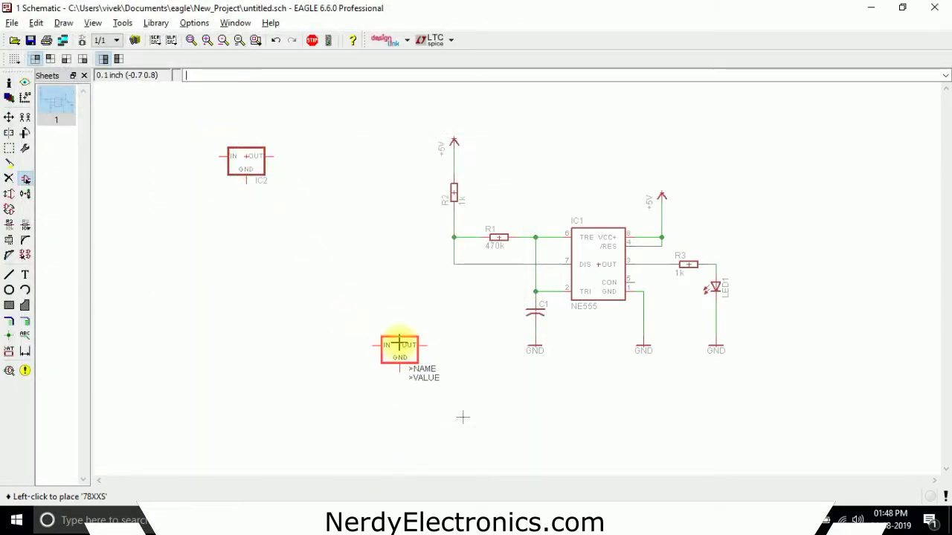
{"action": "key", "text": "Escape"}
{"action": "left_click", "coordinate": [518, 457]}
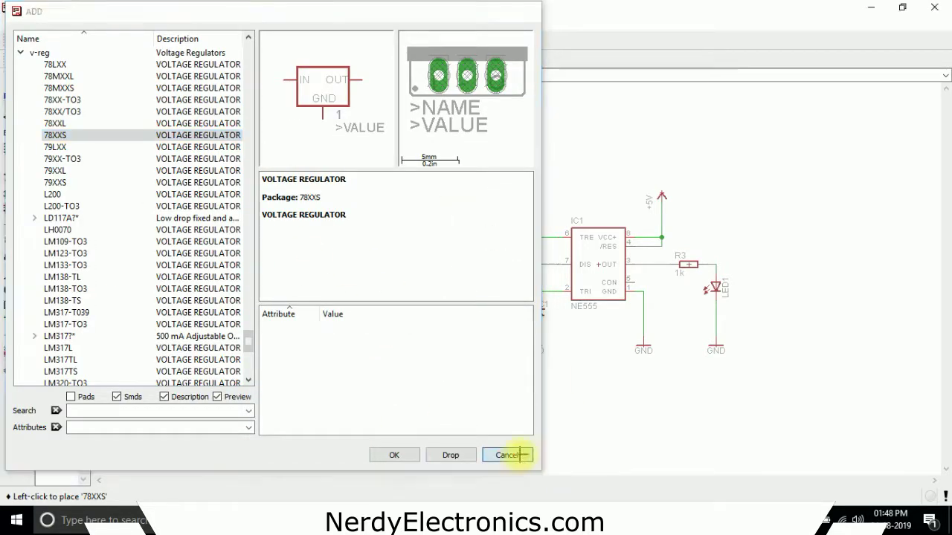
{"action": "left_click", "coordinate": [255, 157]}
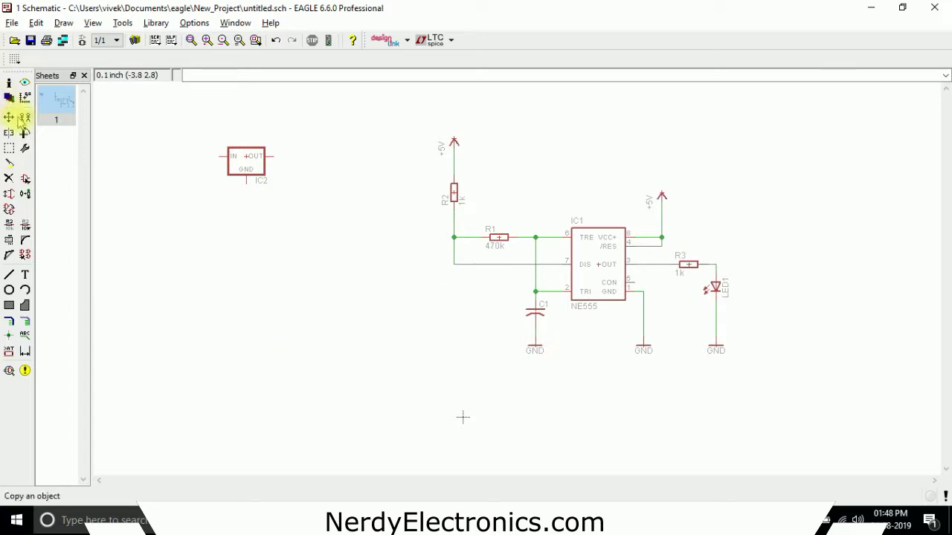
Copy a GND symbol to below the voltage regulator and wire the regulator's GND pin to it.
{"action": "left_click", "coordinate": [25, 117]}
{"action": "left_click", "coordinate": [535, 350]}
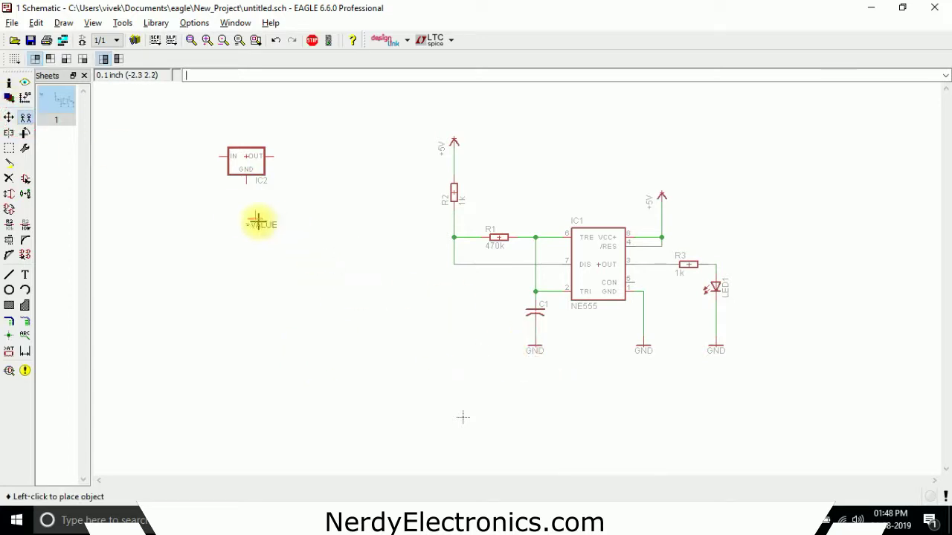
{"action": "left_click", "coordinate": [248, 216]}
{"action": "left_click", "coordinate": [25, 322]}
{"action": "left_click", "coordinate": [26, 321]}
{"action": "left_click", "coordinate": [246, 184]}
{"action": "left_click", "coordinate": [246, 216]}
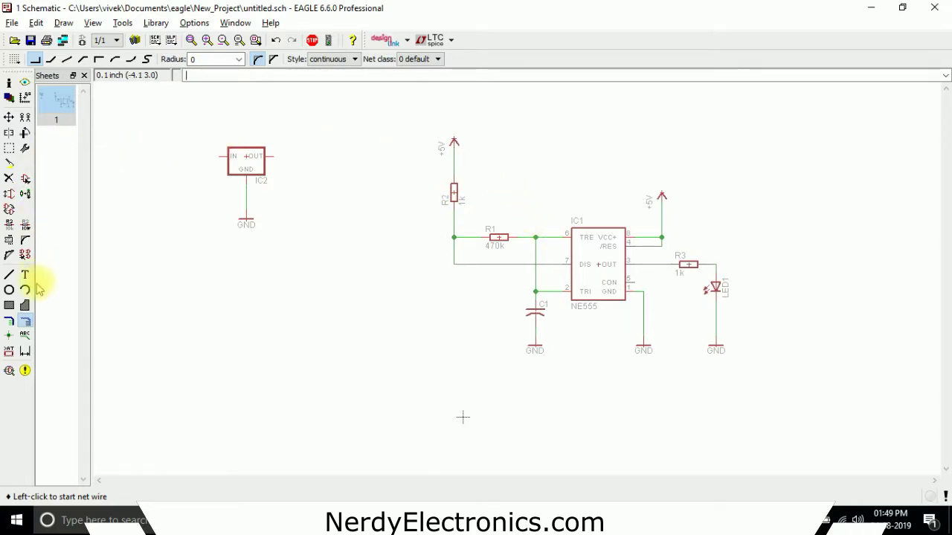
Try to wire the regulator's OUT pin directly to the +5V net above R2 and highlight that net.
{"action": "left_click", "coordinate": [273, 156]}
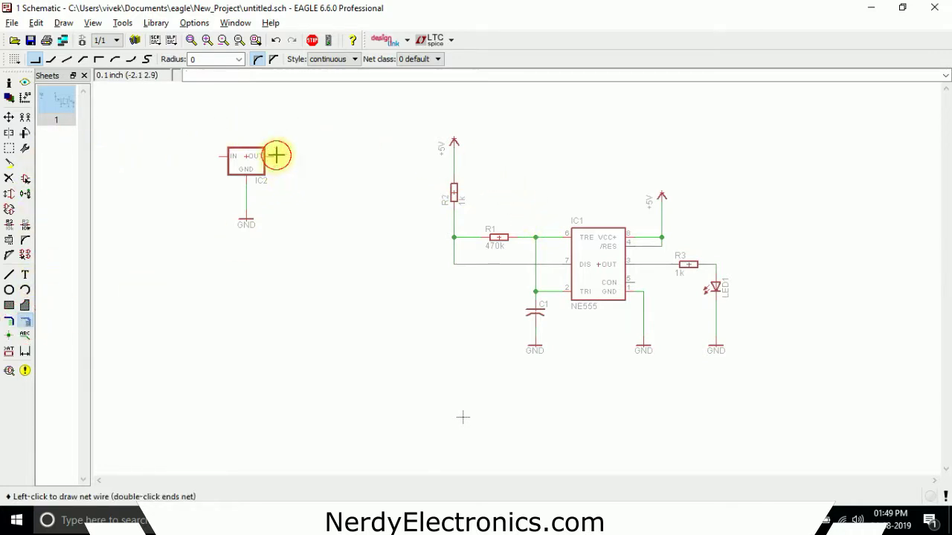
{"action": "left_click", "coordinate": [452, 158]}
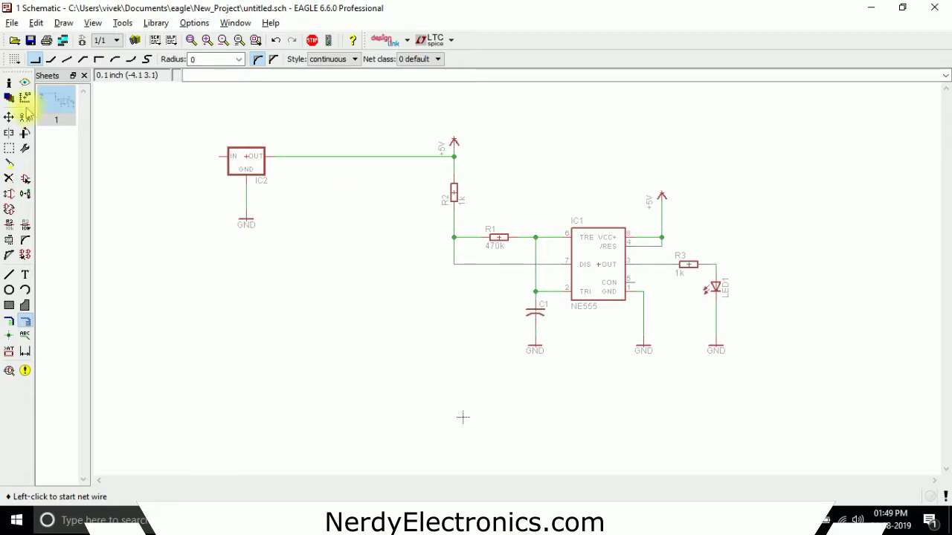
{"action": "left_click", "coordinate": [25, 82]}
{"action": "left_click", "coordinate": [337, 157]}
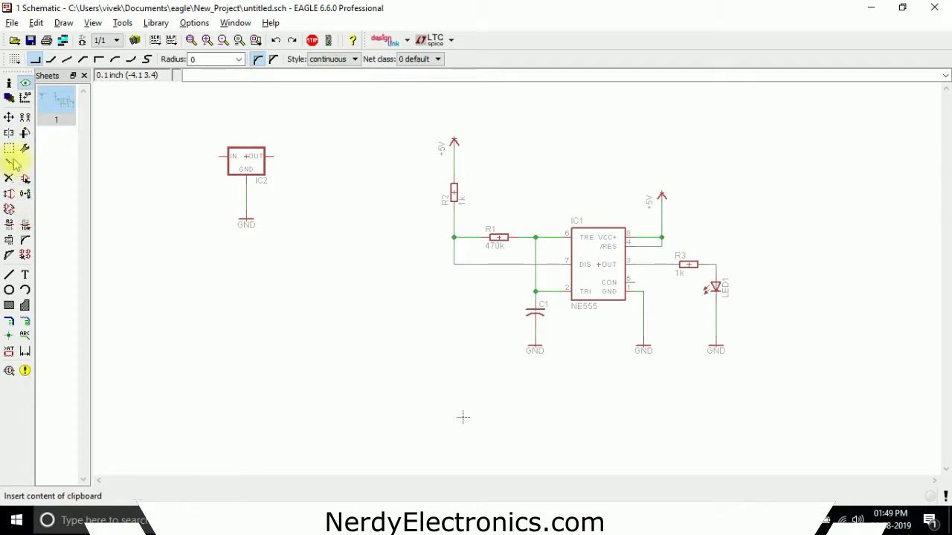
Connect the regulator's OUT pin to a copied +5V symbol placed beside it and highlight the +5V net with Show.
{"action": "left_click", "coordinate": [25, 117]}
{"action": "left_click", "coordinate": [453, 137]}
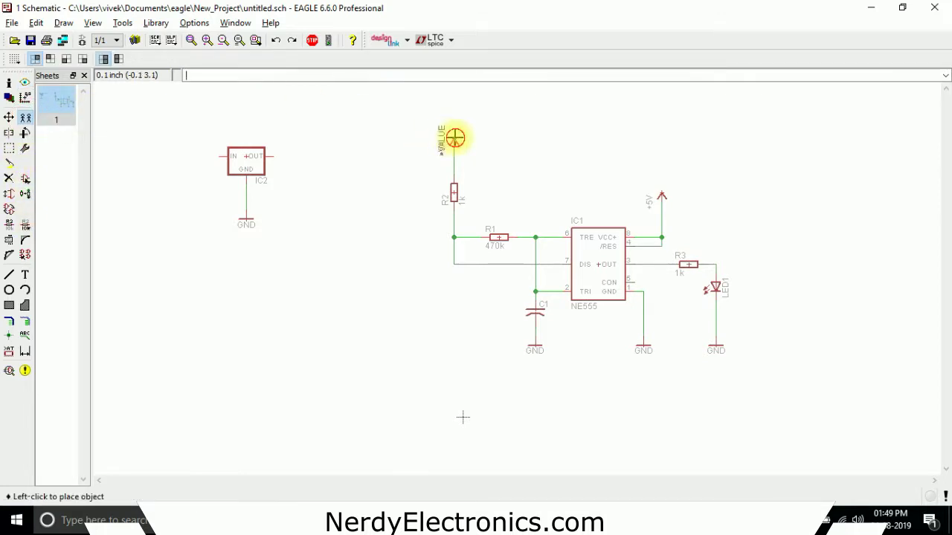
{"action": "left_click", "coordinate": [321, 135]}
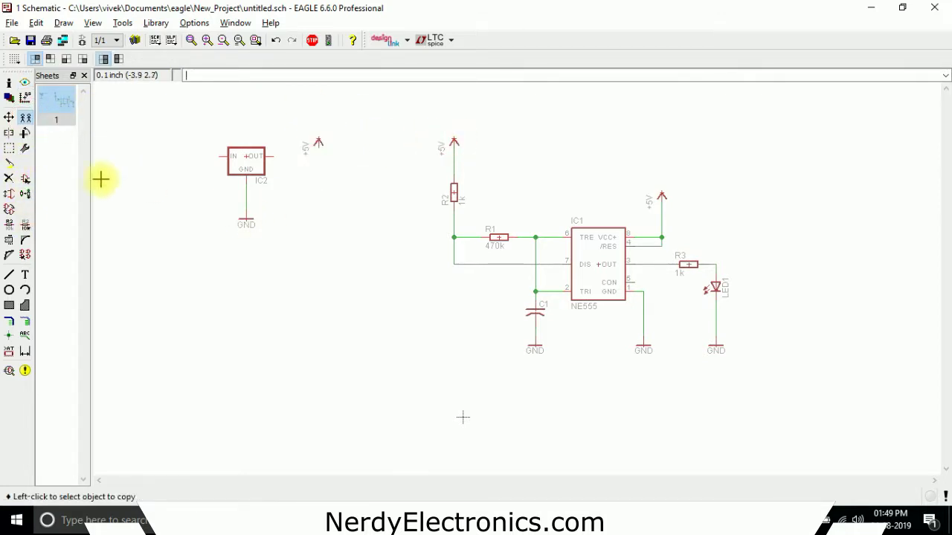
{"action": "left_click", "coordinate": [25, 322]}
{"action": "left_click", "coordinate": [275, 156]}
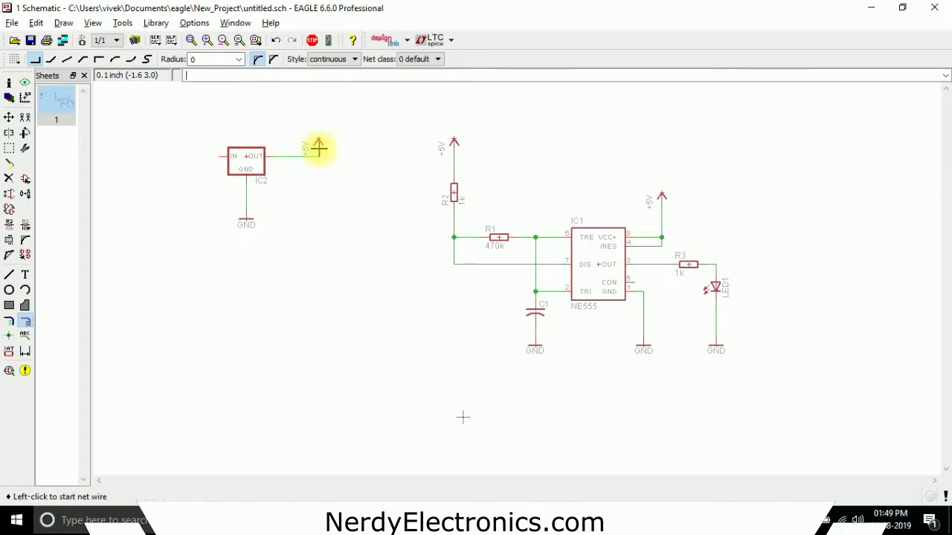
{"action": "left_click", "coordinate": [26, 82]}
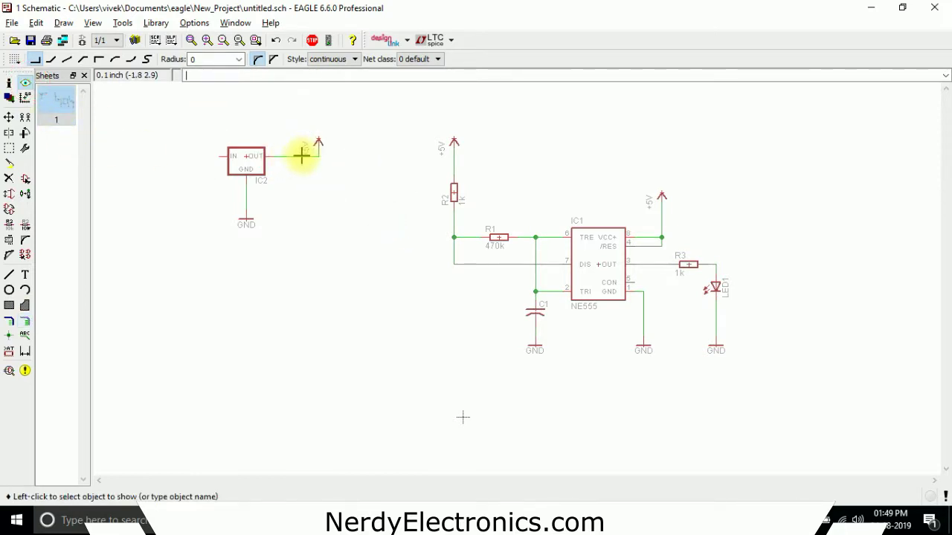
{"action": "left_click", "coordinate": [304, 154]}
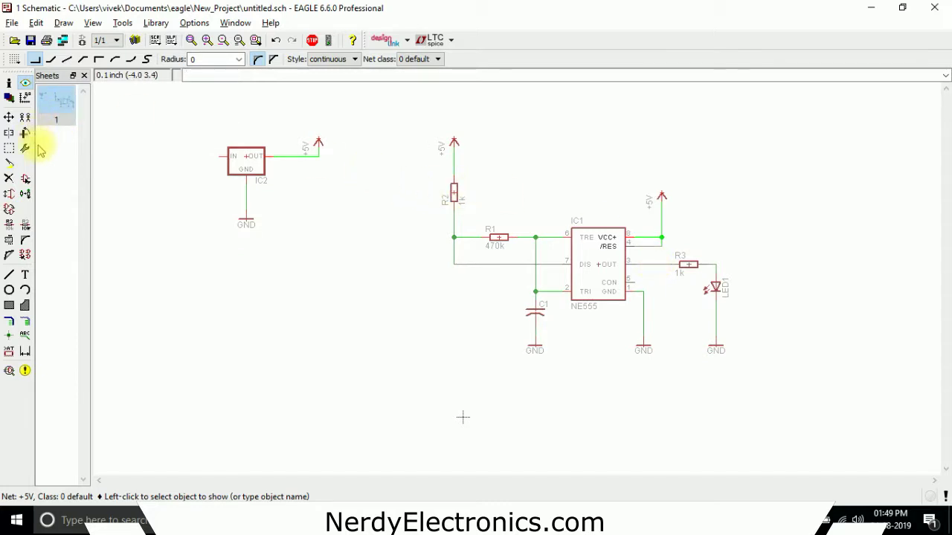
Choose the C-EU025-050X050 capacitor from the C-EU group of the rcl library as the part to add.
{"action": "left_click", "coordinate": [26, 223]}
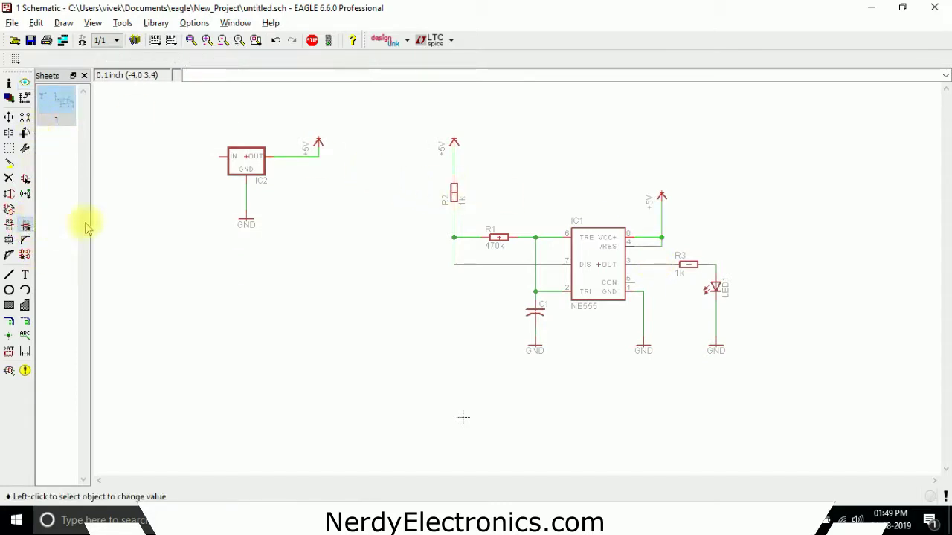
{"action": "left_click", "coordinate": [26, 180]}
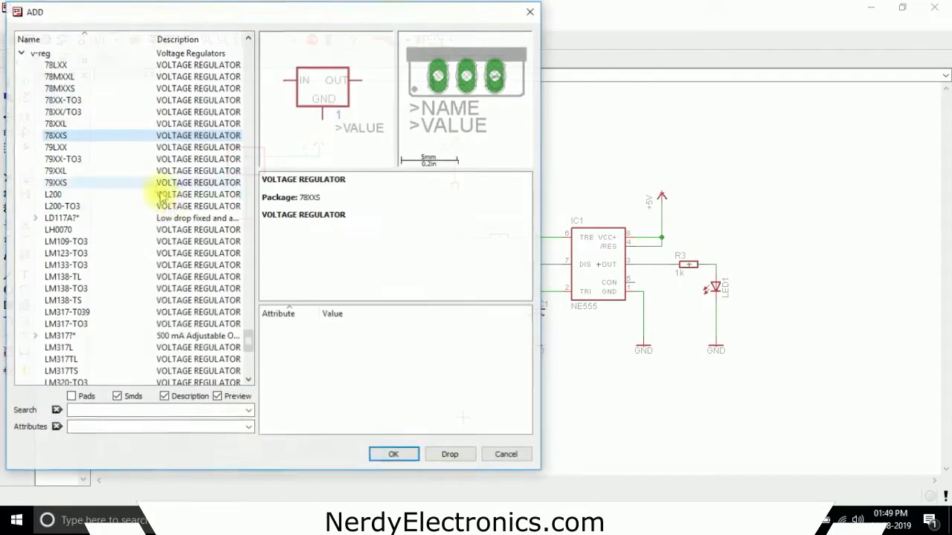
{"action": "scroll", "coordinate": [28, 75], "scroll_direction": "up", "scroll_amount": 1}
{"action": "left_click", "coordinate": [22, 87]}
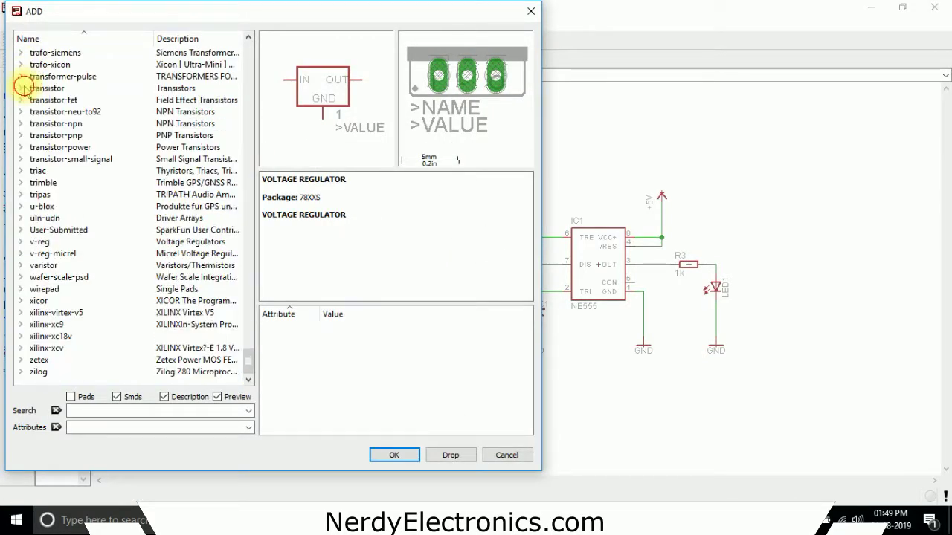
{"action": "left_click_drag", "start_coordinate": [249, 357], "coordinate": [248, 285]}
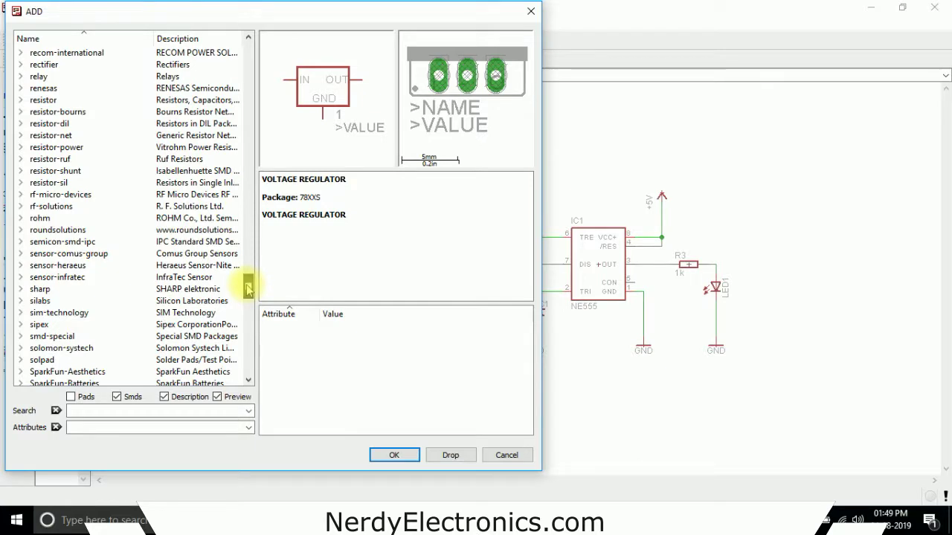
{"action": "scroll", "coordinate": [42, 208], "scroll_direction": "up", "scroll_amount": 5}
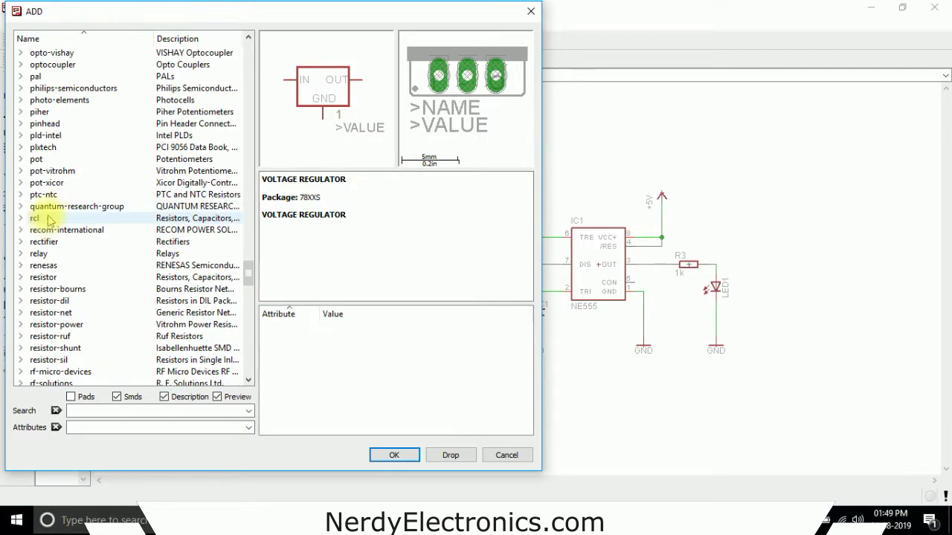
{"action": "double_click", "coordinate": [26, 218]}
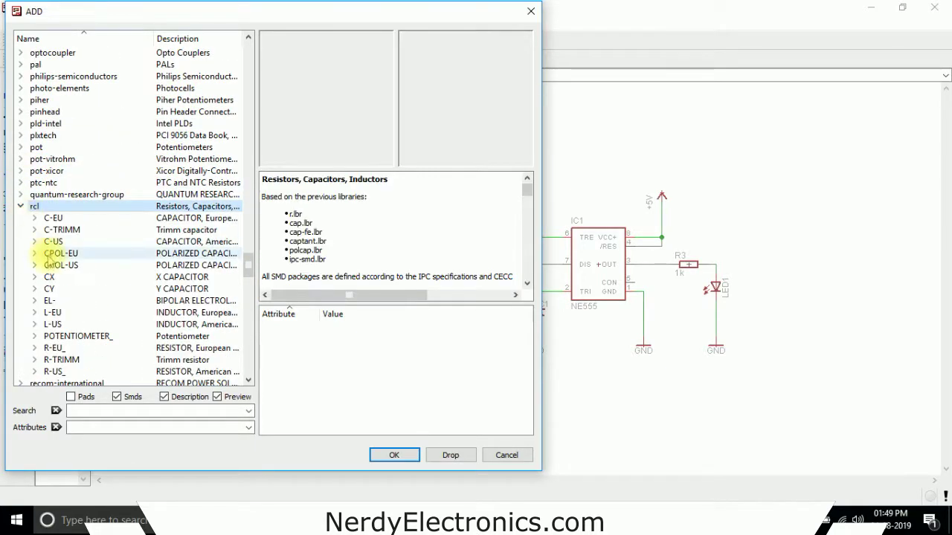
{"action": "double_click", "coordinate": [34, 219]}
{"action": "left_click", "coordinate": [82, 206]}
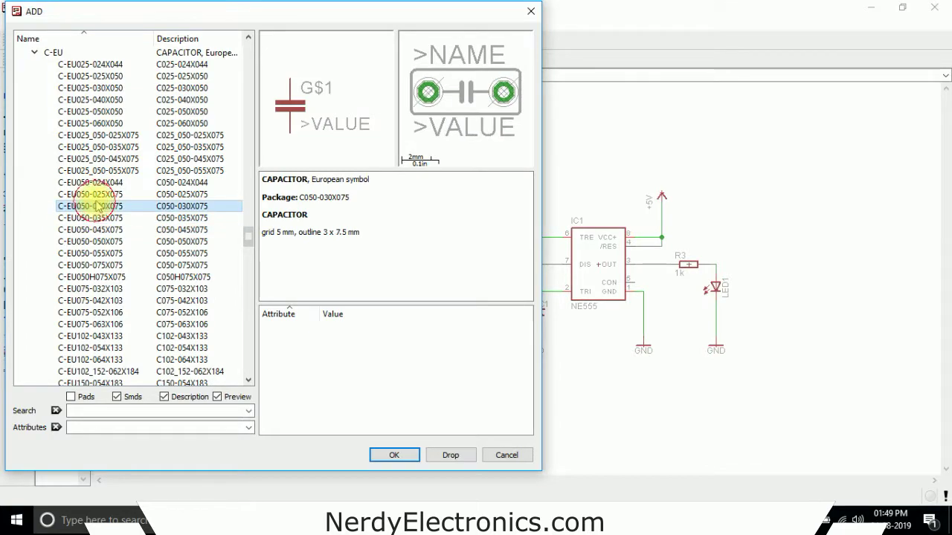
{"action": "scroll", "coordinate": [93, 201], "scroll_direction": "up", "scroll_amount": 4}
{"action": "left_click", "coordinate": [108, 254]}
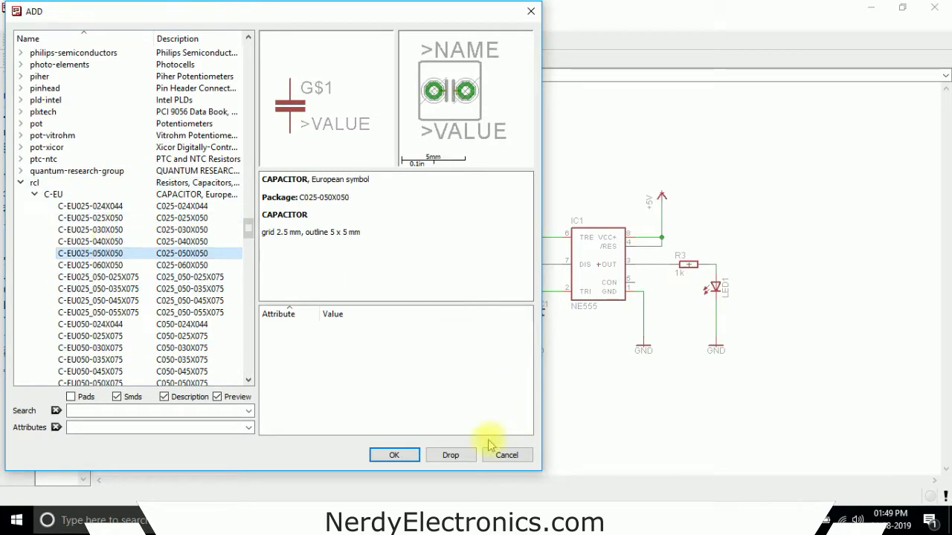
Place two of the chosen capacitors beside the regulator's GND wire, one below its OUT pin and one below its IN pin.
{"action": "left_click", "coordinate": [395, 455]}
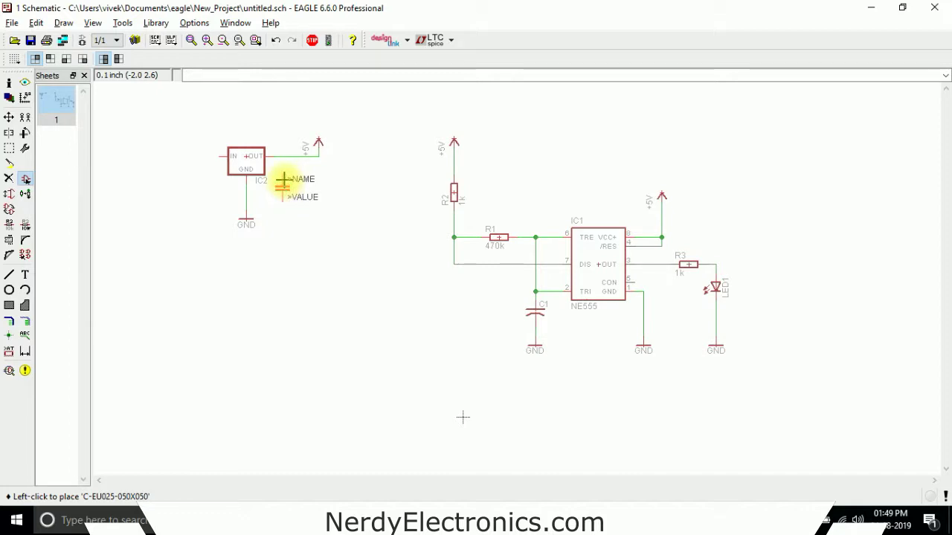
{"action": "left_click", "coordinate": [283, 187]}
{"action": "left_click", "coordinate": [211, 187]}
{"action": "key", "text": "Escape"}
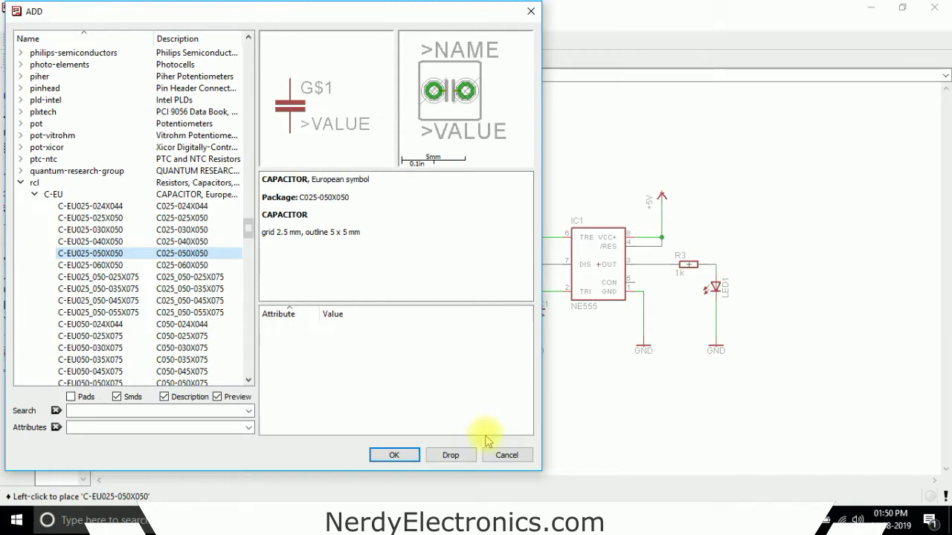
{"action": "left_click", "coordinate": [506, 454]}
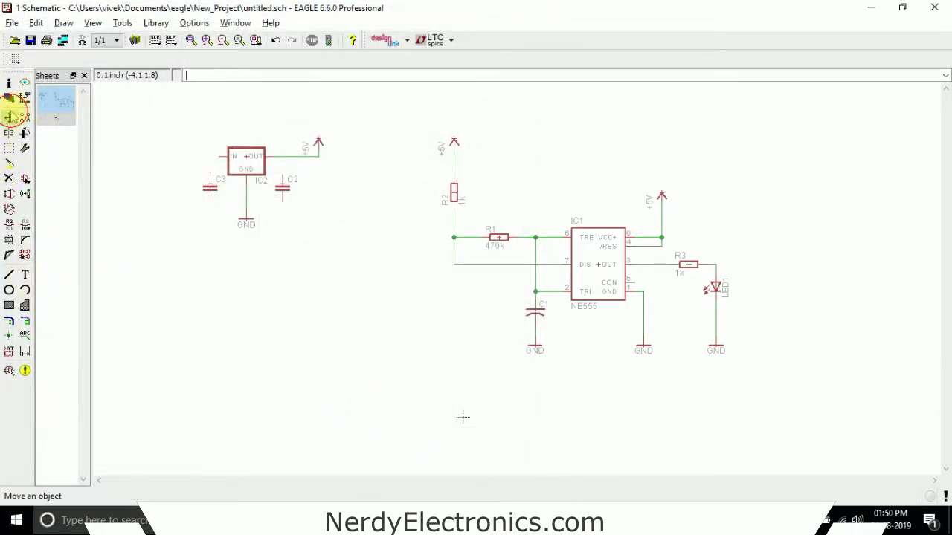
Copy the regulator's GND symbol to a spot directly below each of capacitors C3 and C2.
{"action": "left_click", "coordinate": [25, 117]}
{"action": "left_click", "coordinate": [247, 221]}
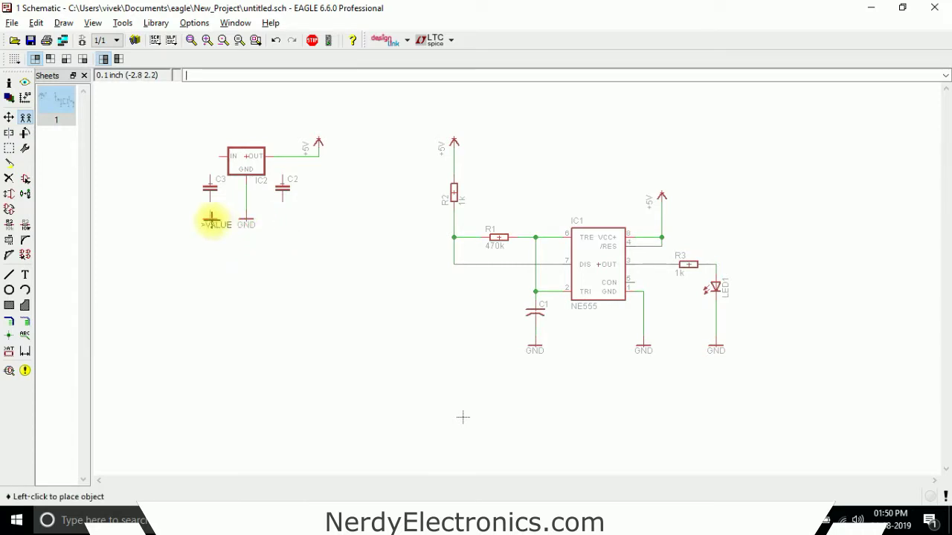
{"action": "left_click", "coordinate": [247, 221]}
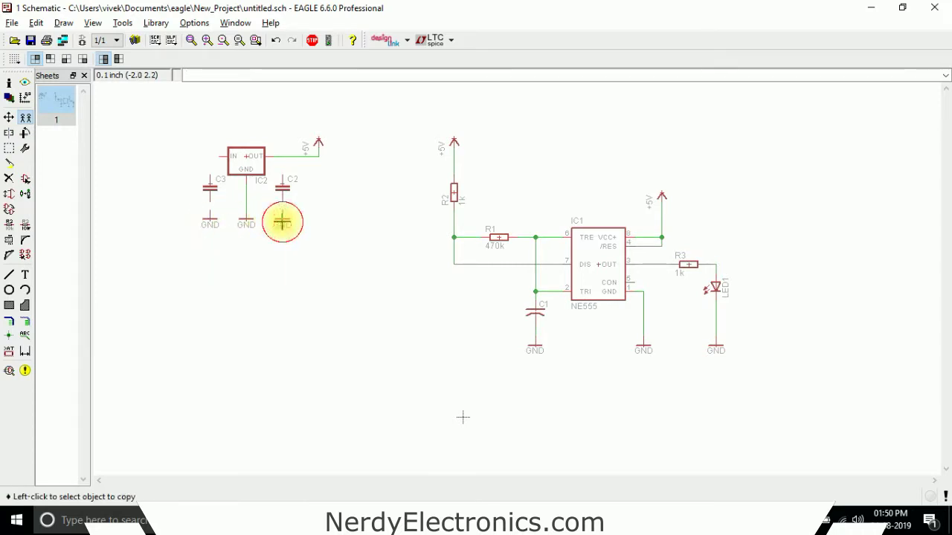
Wire the lower pins of C3 and C2 to their GND symbols and C2's upper pin to the regulator's OUT net.
{"action": "left_click", "coordinate": [24, 320]}
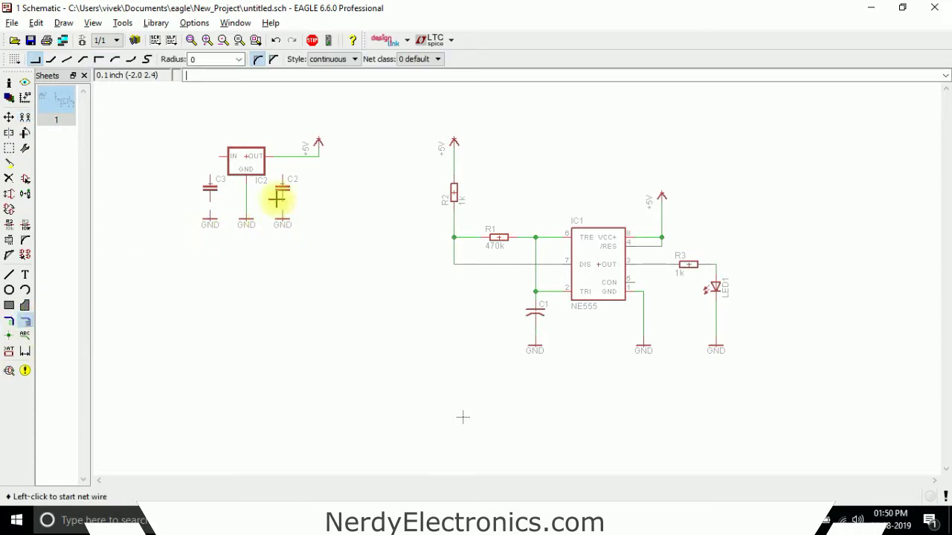
{"action": "left_click", "coordinate": [210, 215]}
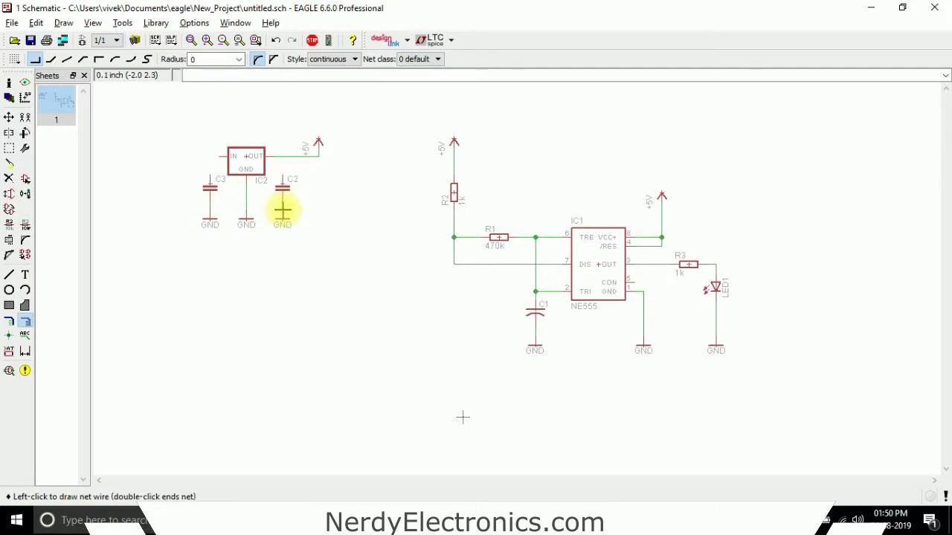
{"action": "left_click", "coordinate": [283, 175]}
{"action": "left_click", "coordinate": [283, 157]}
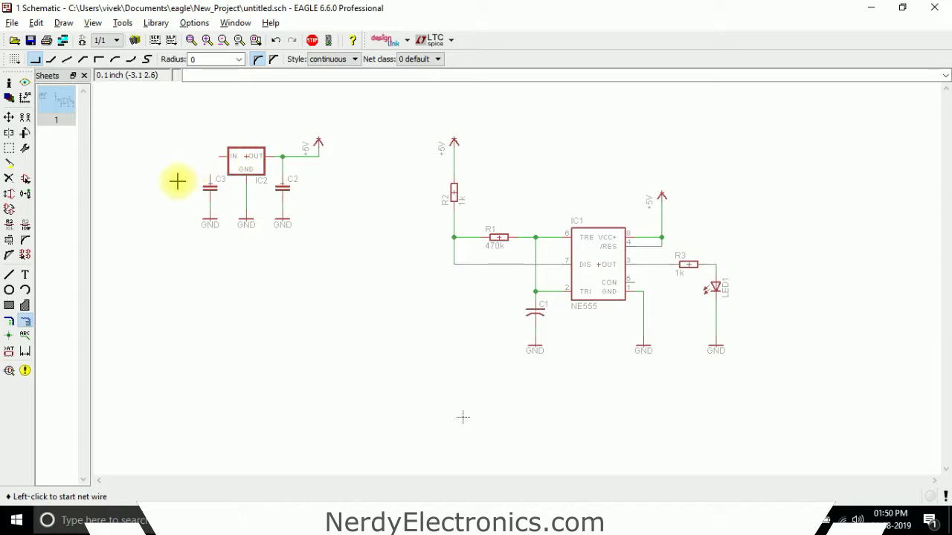
Add a DCJ0202 DC power jack from the con-jack library on the input side of the voltage regulator.
{"action": "left_click", "coordinate": [24, 179]}
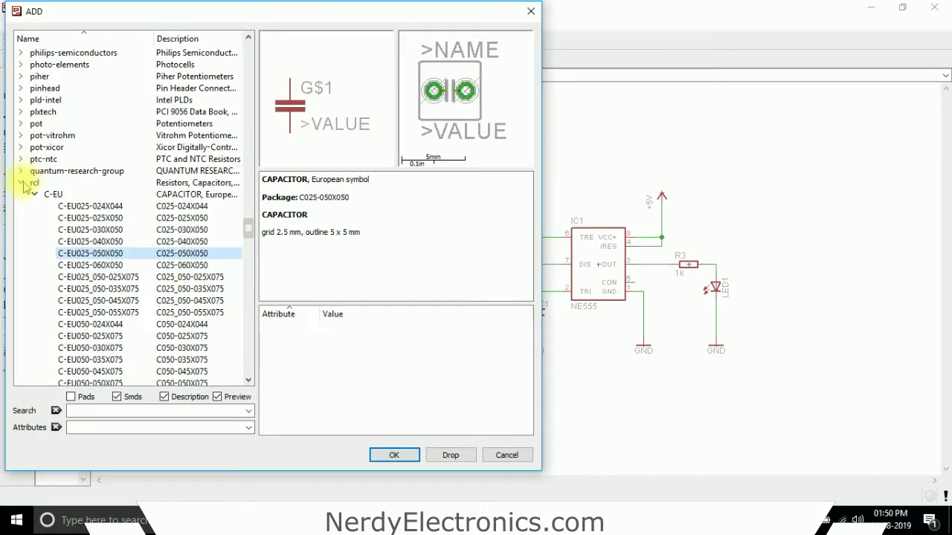
{"action": "scroll", "coordinate": [193, 277], "scroll_direction": "down", "scroll_amount": 6}
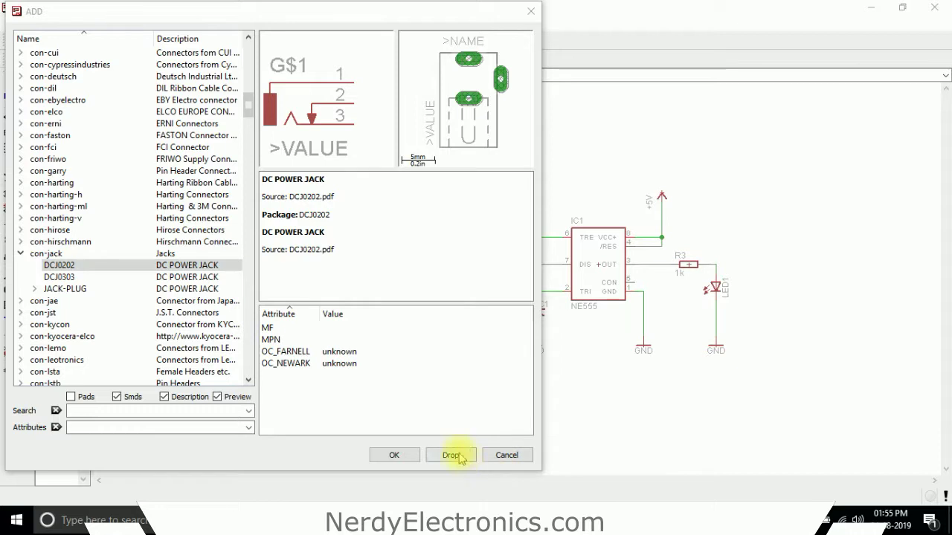
{"action": "left_click", "coordinate": [411, 455]}
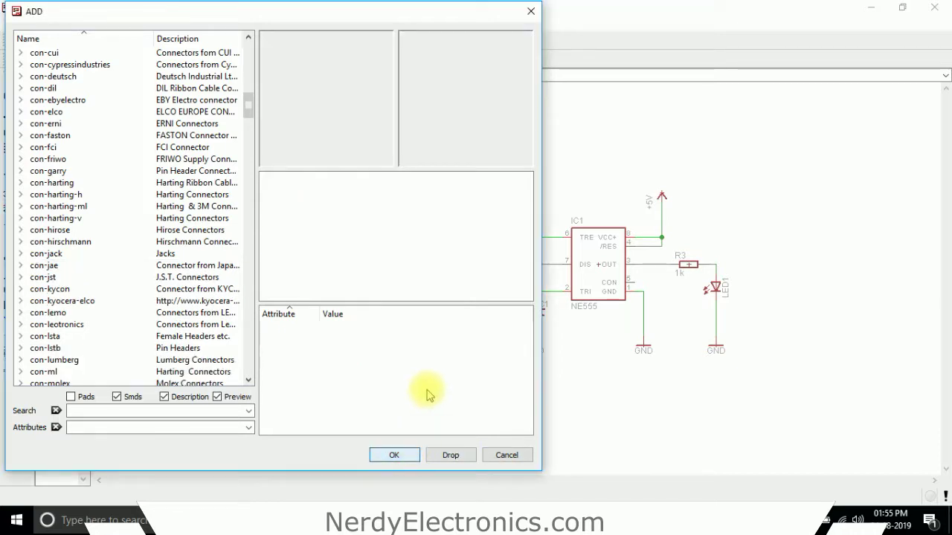
{"action": "double_click", "coordinate": [35, 255]}
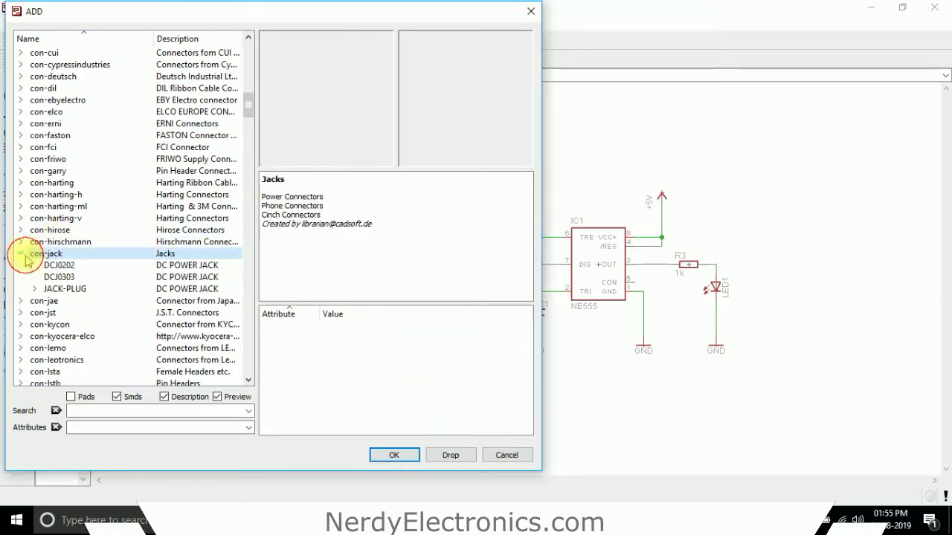
{"action": "left_click", "coordinate": [33, 264]}
{"action": "left_click", "coordinate": [385, 456]}
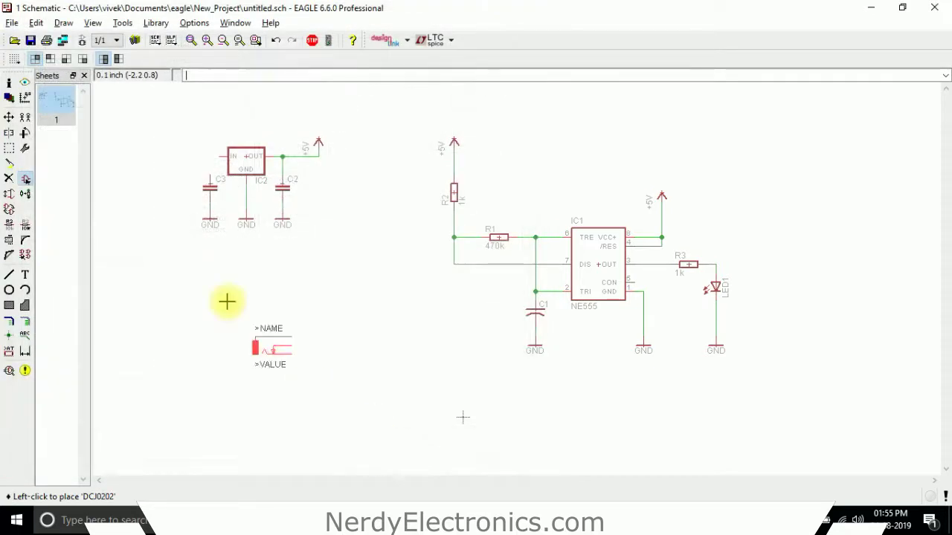
{"action": "left_click", "coordinate": [148, 162]}
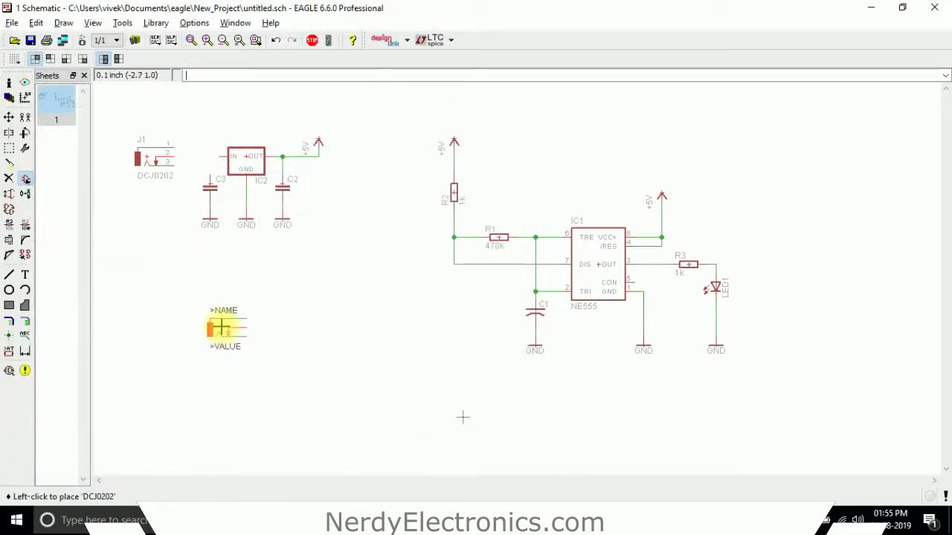
{"action": "key", "text": "Escape"}
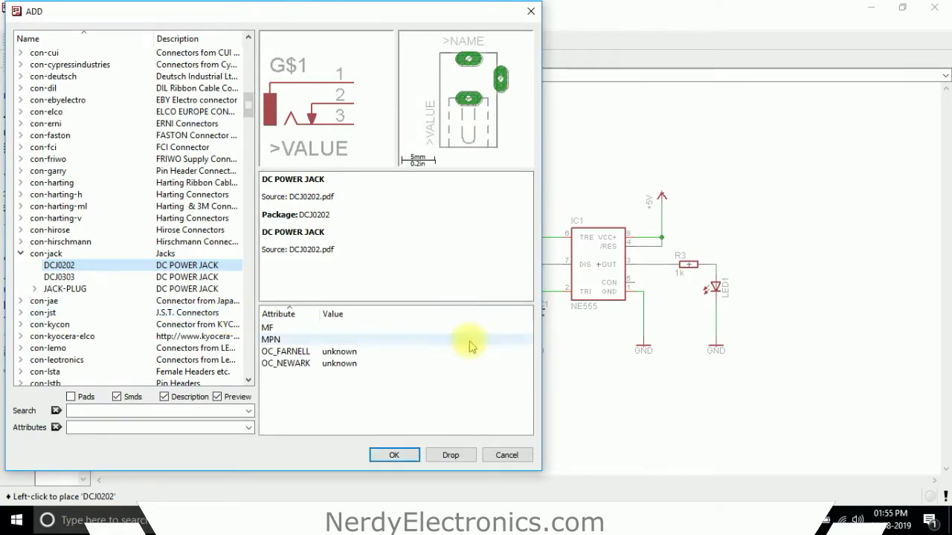
{"action": "left_click", "coordinate": [500, 454]}
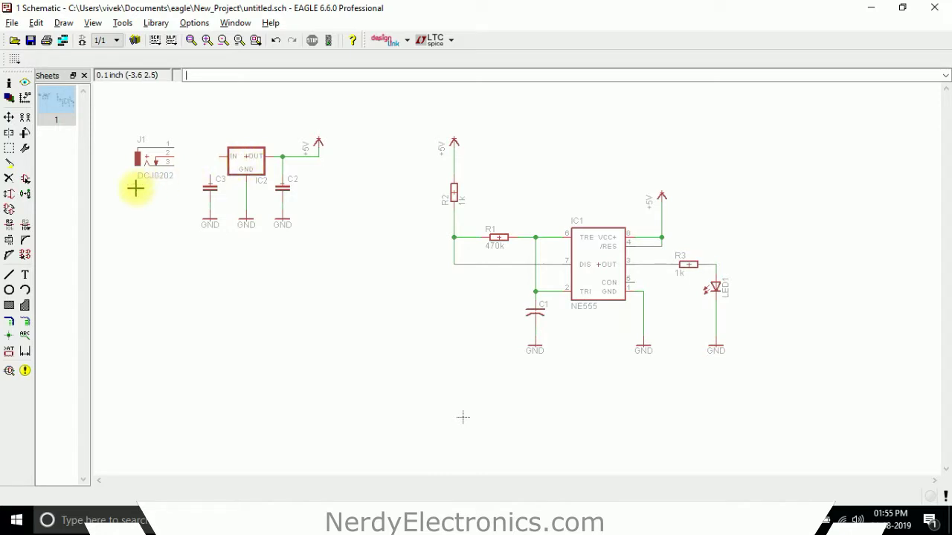
Wire pin 1 of power jack J1 to the voltage regulator's IN pin.
{"action": "left_click", "coordinate": [26, 321]}
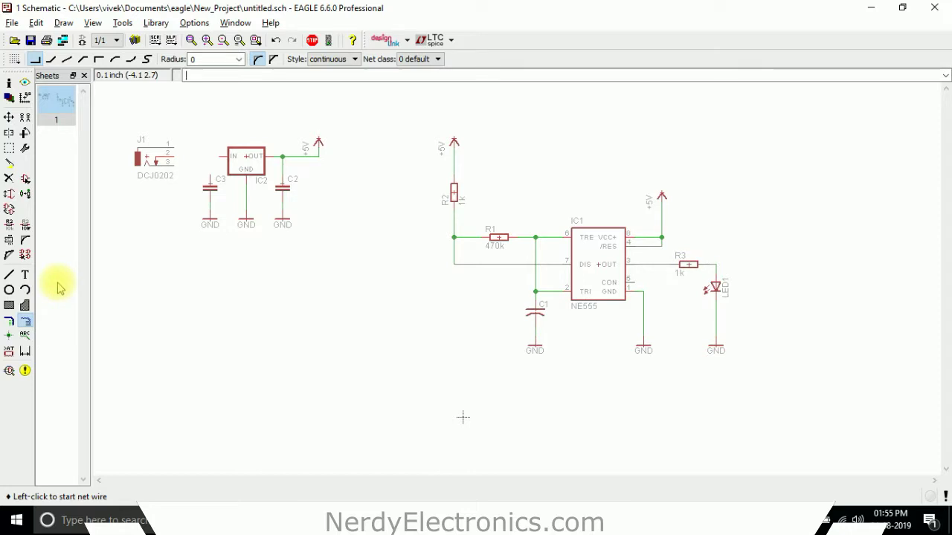
{"action": "scroll", "coordinate": [170, 168], "scroll_direction": "up", "scroll_amount": 5}
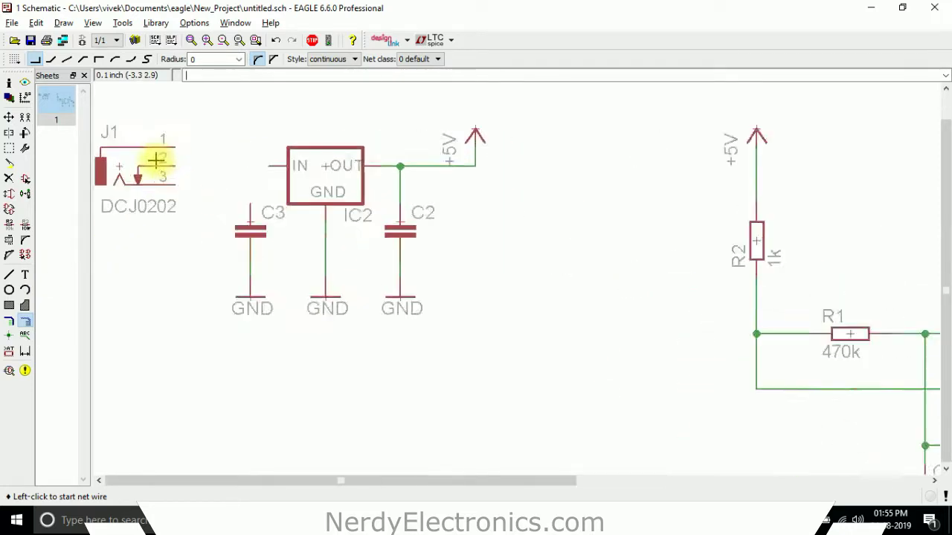
{"action": "left_click", "coordinate": [193, 138]}
{"action": "left_click", "coordinate": [348, 170]}
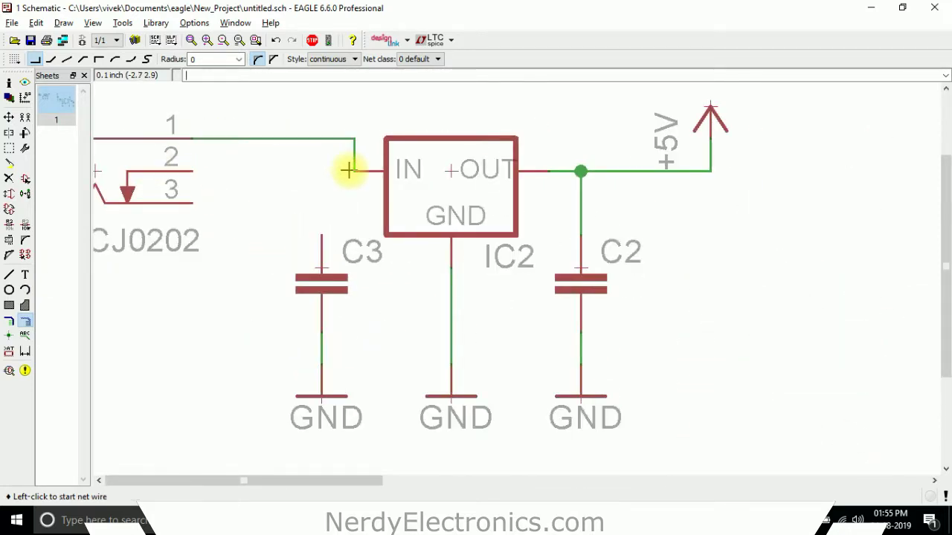
Join pins 2 and 3 of power jack J1 with a net and wire them to C3's upper pin.
{"action": "left_click", "coordinate": [191, 170]}
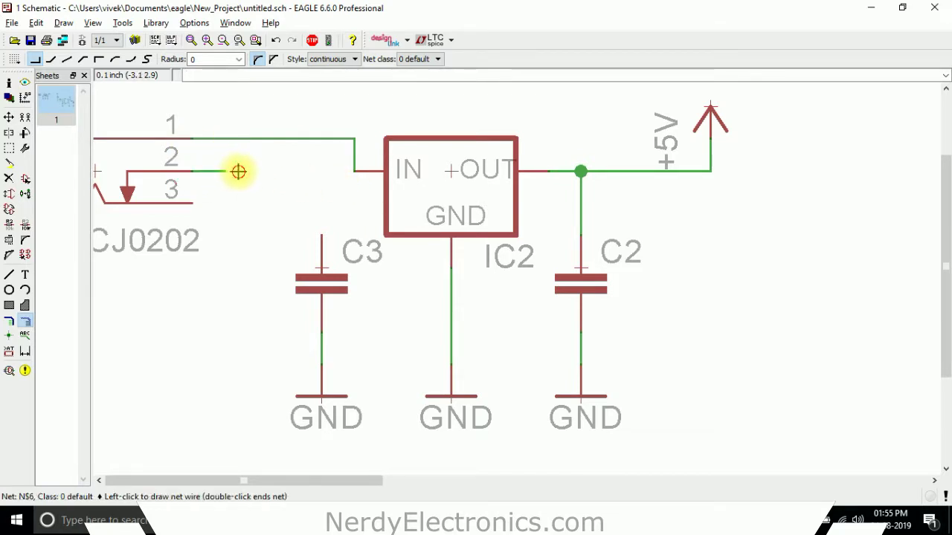
{"action": "left_click", "coordinate": [195, 202]}
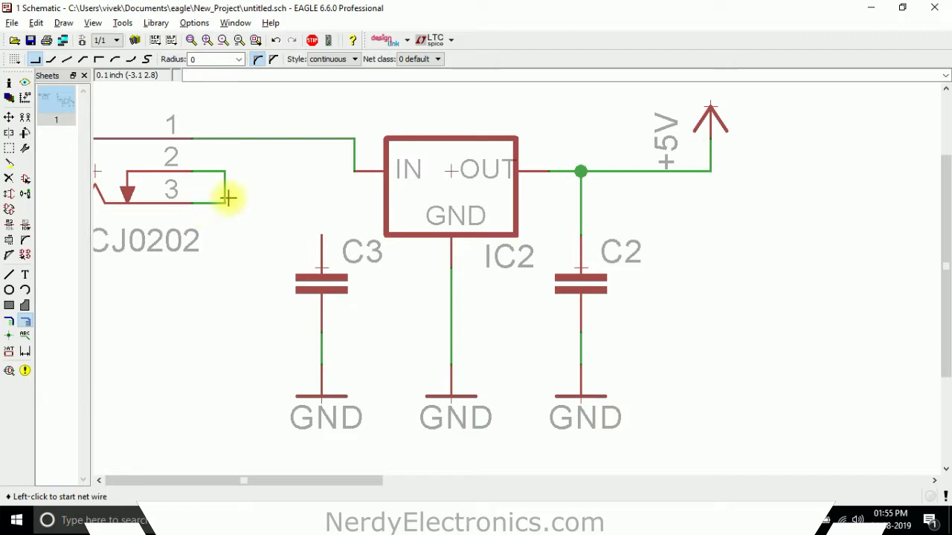
{"action": "left_click", "coordinate": [225, 171]}
{"action": "left_click", "coordinate": [321, 235]}
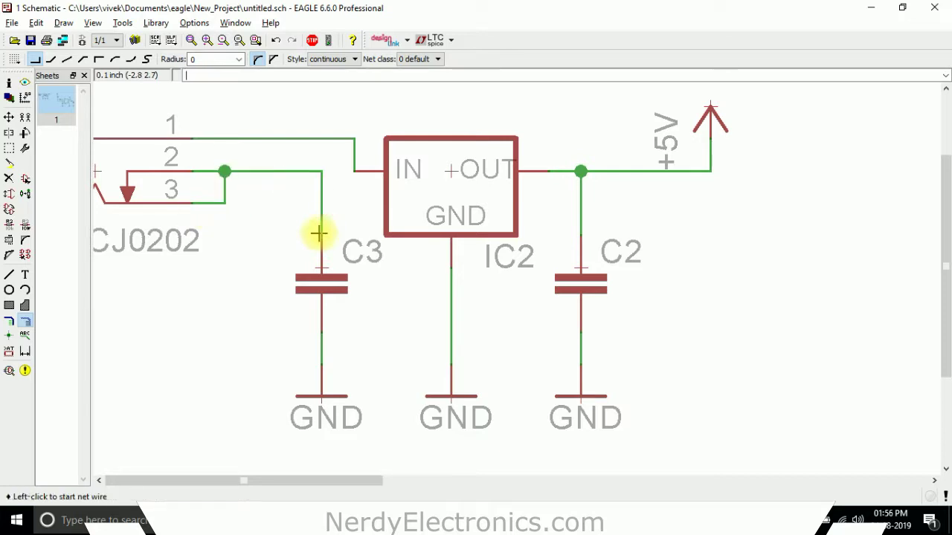
Rename the voltage regulator IC2 to 7805.
{"action": "scroll", "coordinate": [280, 264], "scroll_direction": "down", "scroll_amount": 3}
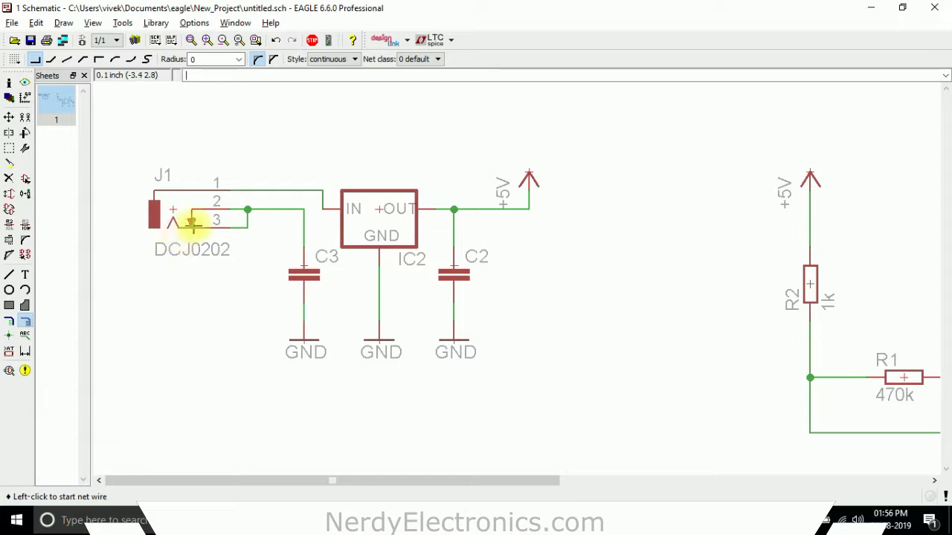
{"action": "scroll", "coordinate": [223, 159], "scroll_direction": "down", "scroll_amount": 5}
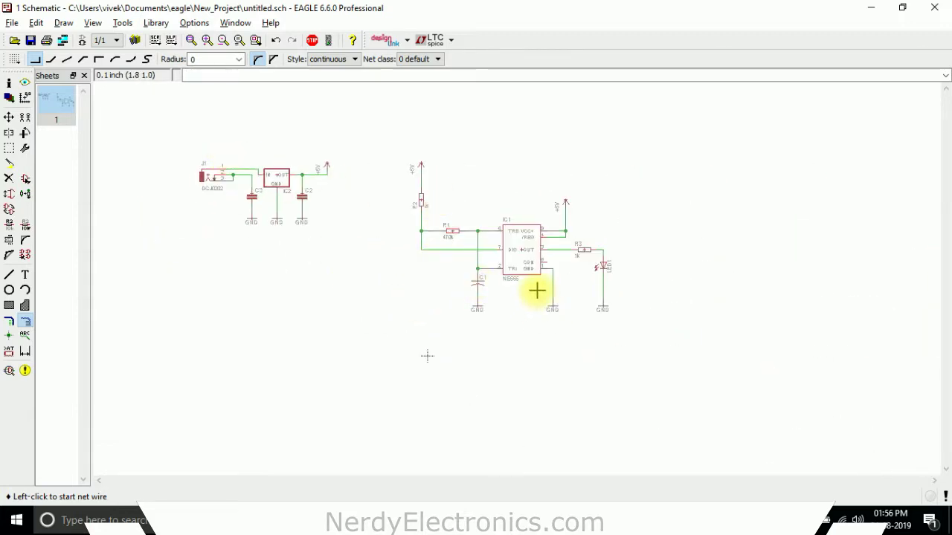
{"action": "scroll", "coordinate": [226, 180], "scroll_direction": "up", "scroll_amount": 3}
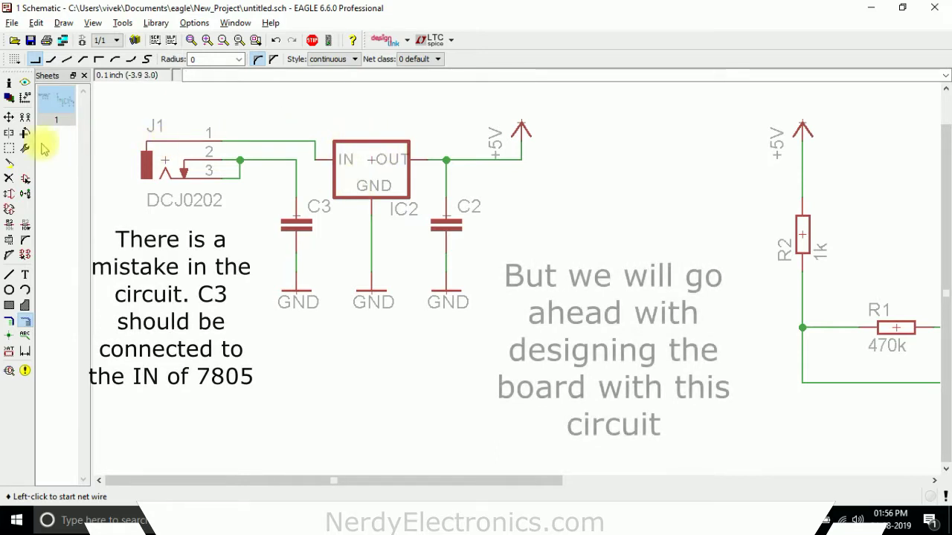
{"action": "left_click", "coordinate": [9, 224]}
{"action": "left_click", "coordinate": [361, 160]}
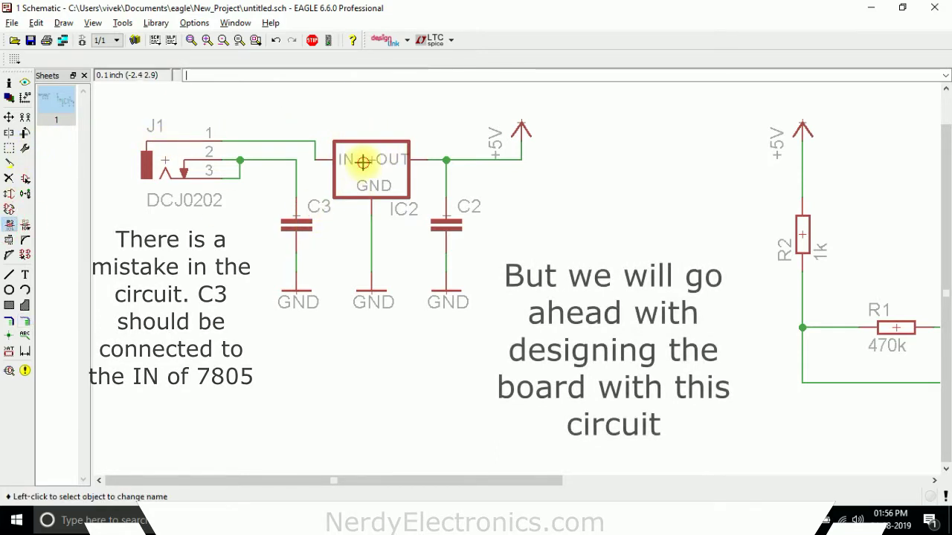
{"action": "type", "text": "7805"}
{"action": "key", "text": "Return"}
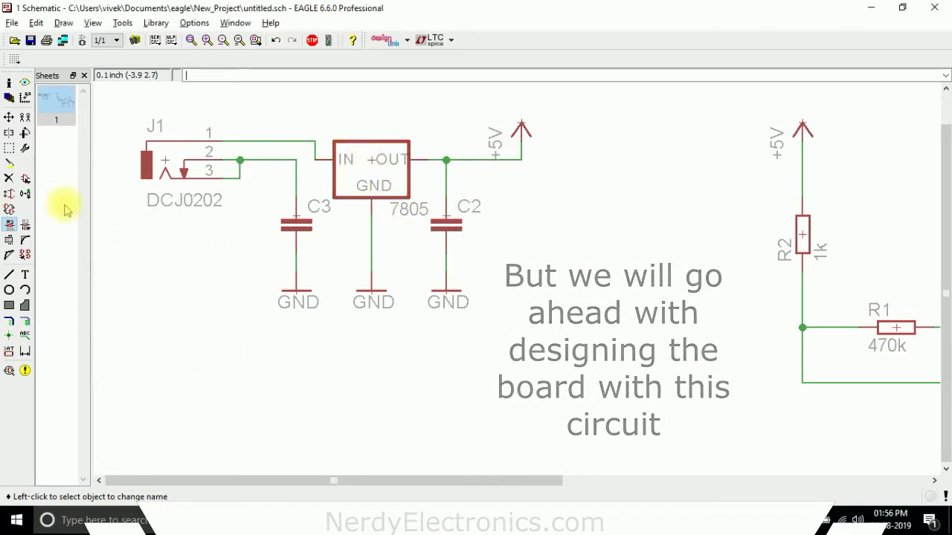
Set the values of capacitors C3 and C2 to 0.1uf each.
{"action": "left_click", "coordinate": [25, 223]}
{"action": "left_click", "coordinate": [298, 223]}
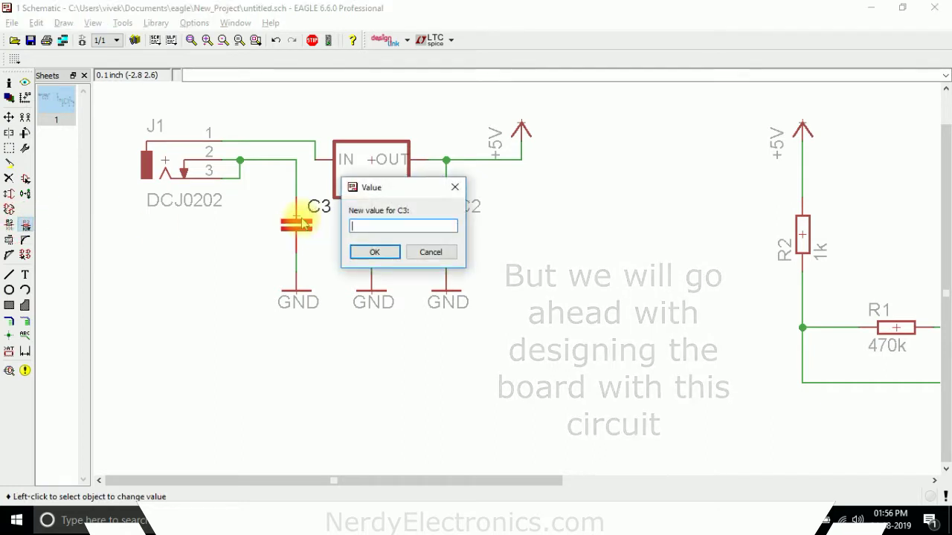
{"action": "type", "text": "0.1uf"}
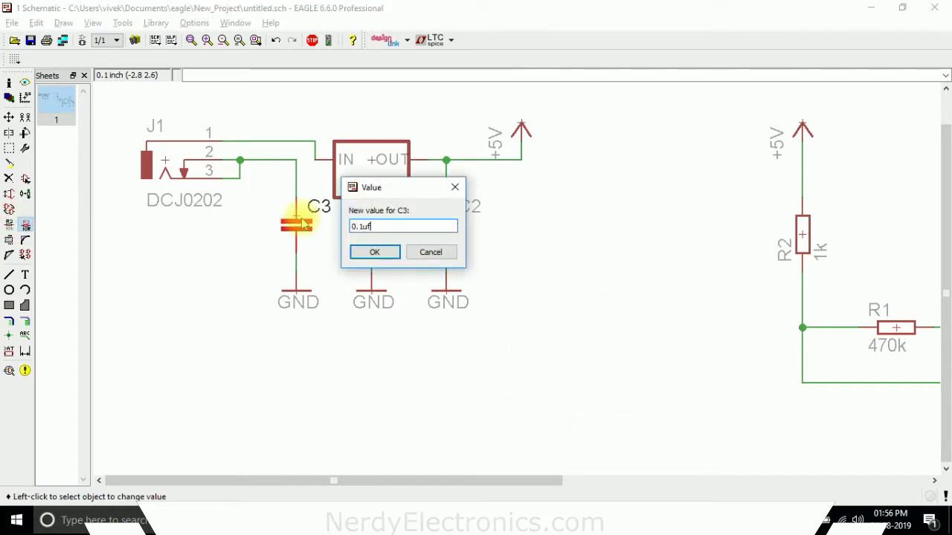
{"action": "key", "text": "Return"}
{"action": "left_click", "coordinate": [443, 223]}
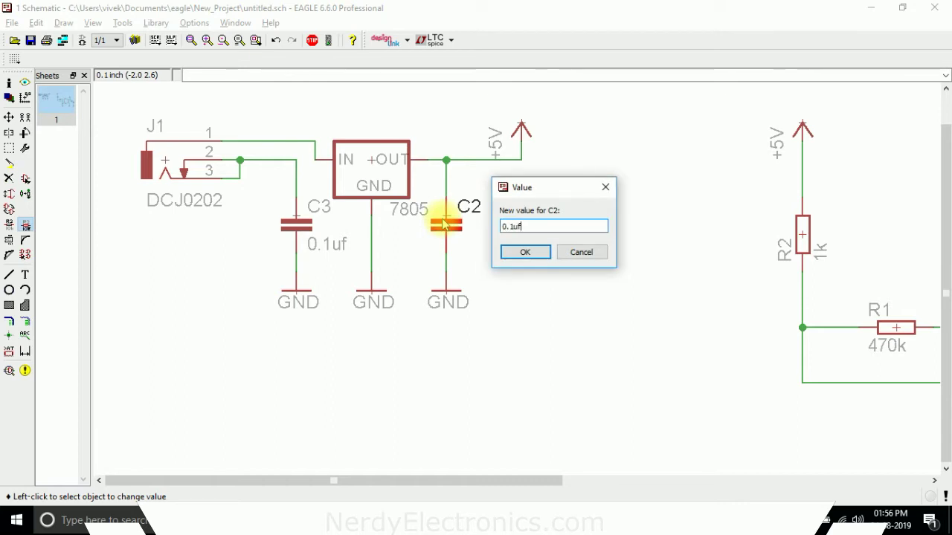
{"action": "type", "text": "0.1uf"}
{"action": "key", "text": "Return"}
{"action": "scroll", "coordinate": [168, 193], "scroll_direction": "down", "scroll_amount": 3}
{"action": "scroll", "coordinate": [168, 193], "scroll_direction": "down", "scroll_amount": 1}
{"action": "scroll", "coordinate": [484, 226], "scroll_direction": "up", "scroll_amount": 3}
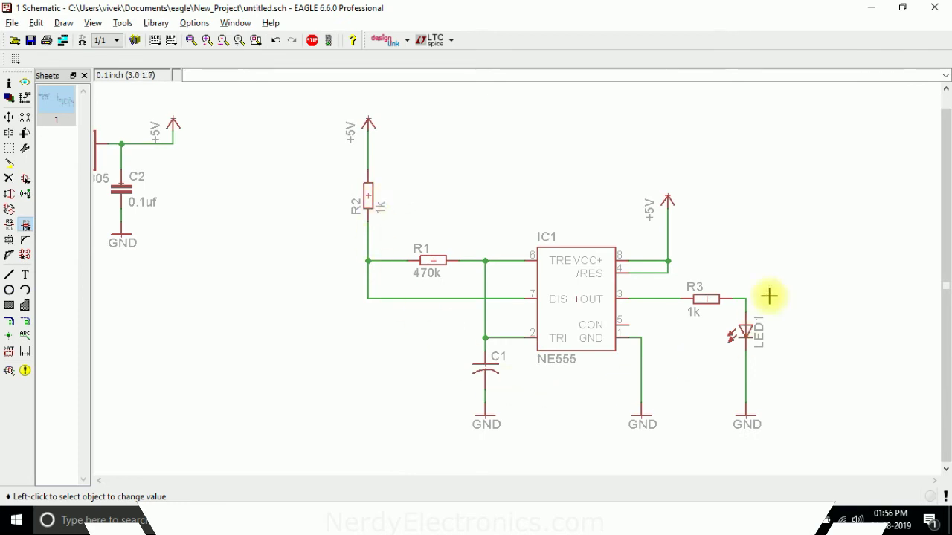